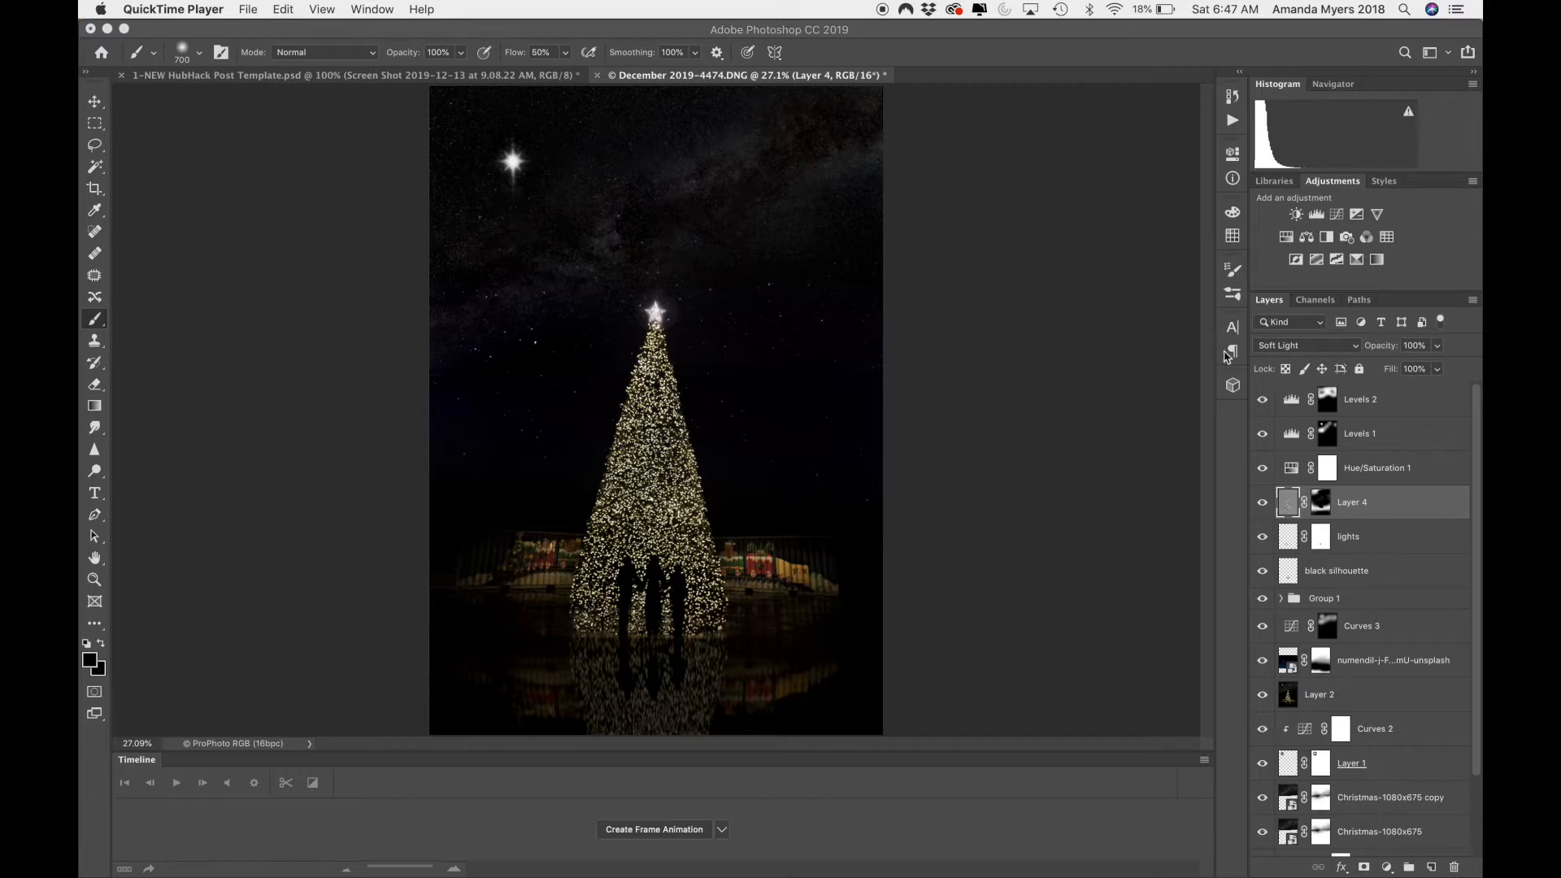
pyautogui.scroll(-3, 1421, 575)
pyautogui.scroll(3, 1418, 575)
pyautogui.scroll(-2, 1419, 575)
pyautogui.scroll(2, 1419, 574)
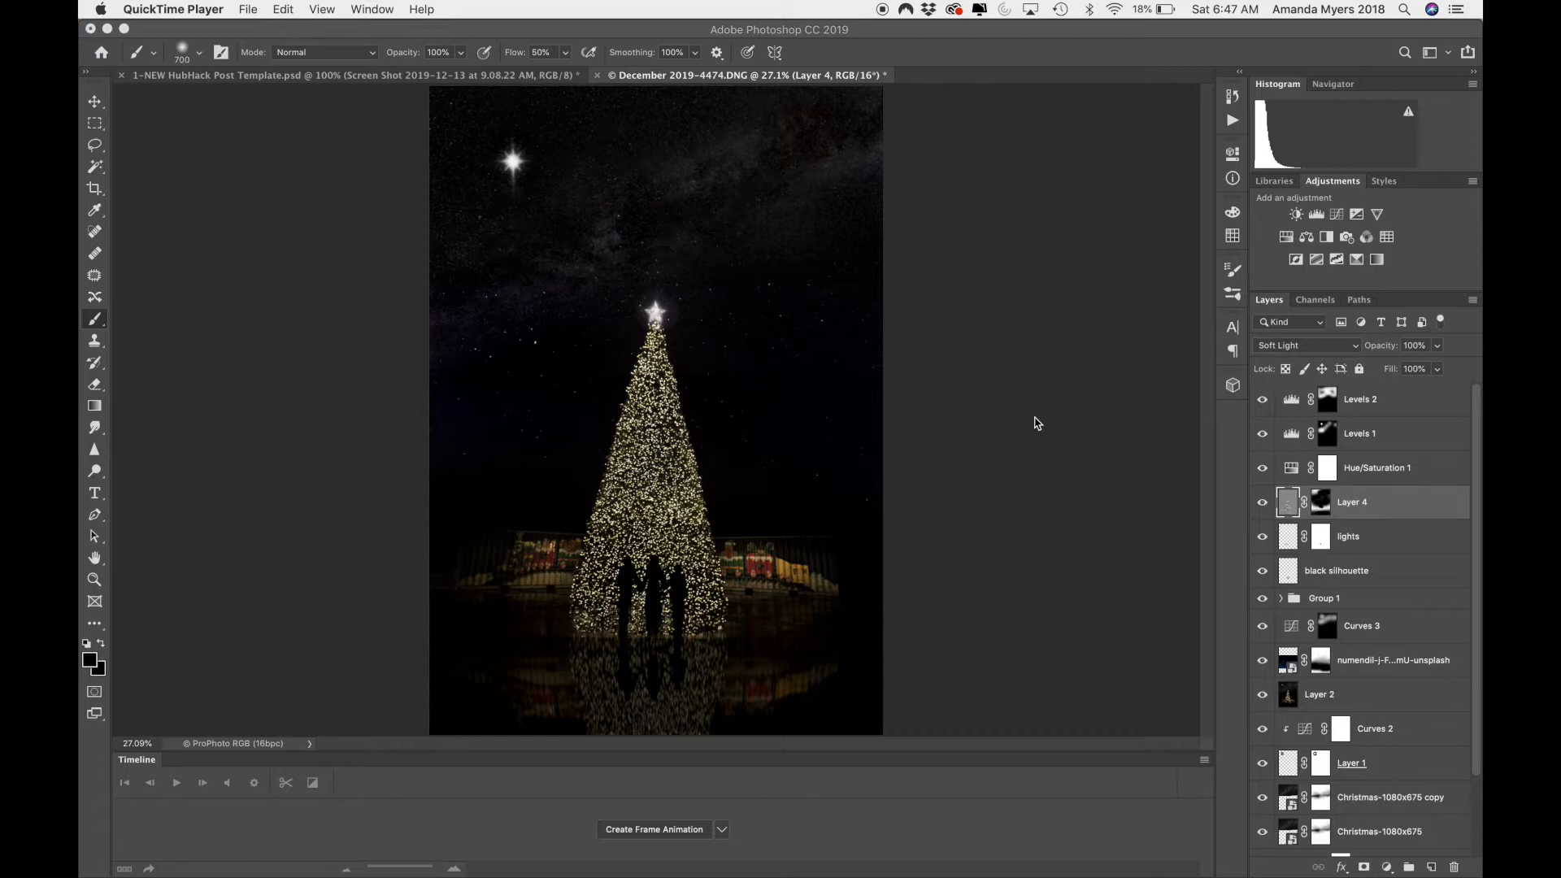
# Step: Start saving the layered Christmas tree image in Photoshop format to the Seagate Expansion Nov16 drive
pyautogui.click(233, 38)
pyautogui.click(232, 10)
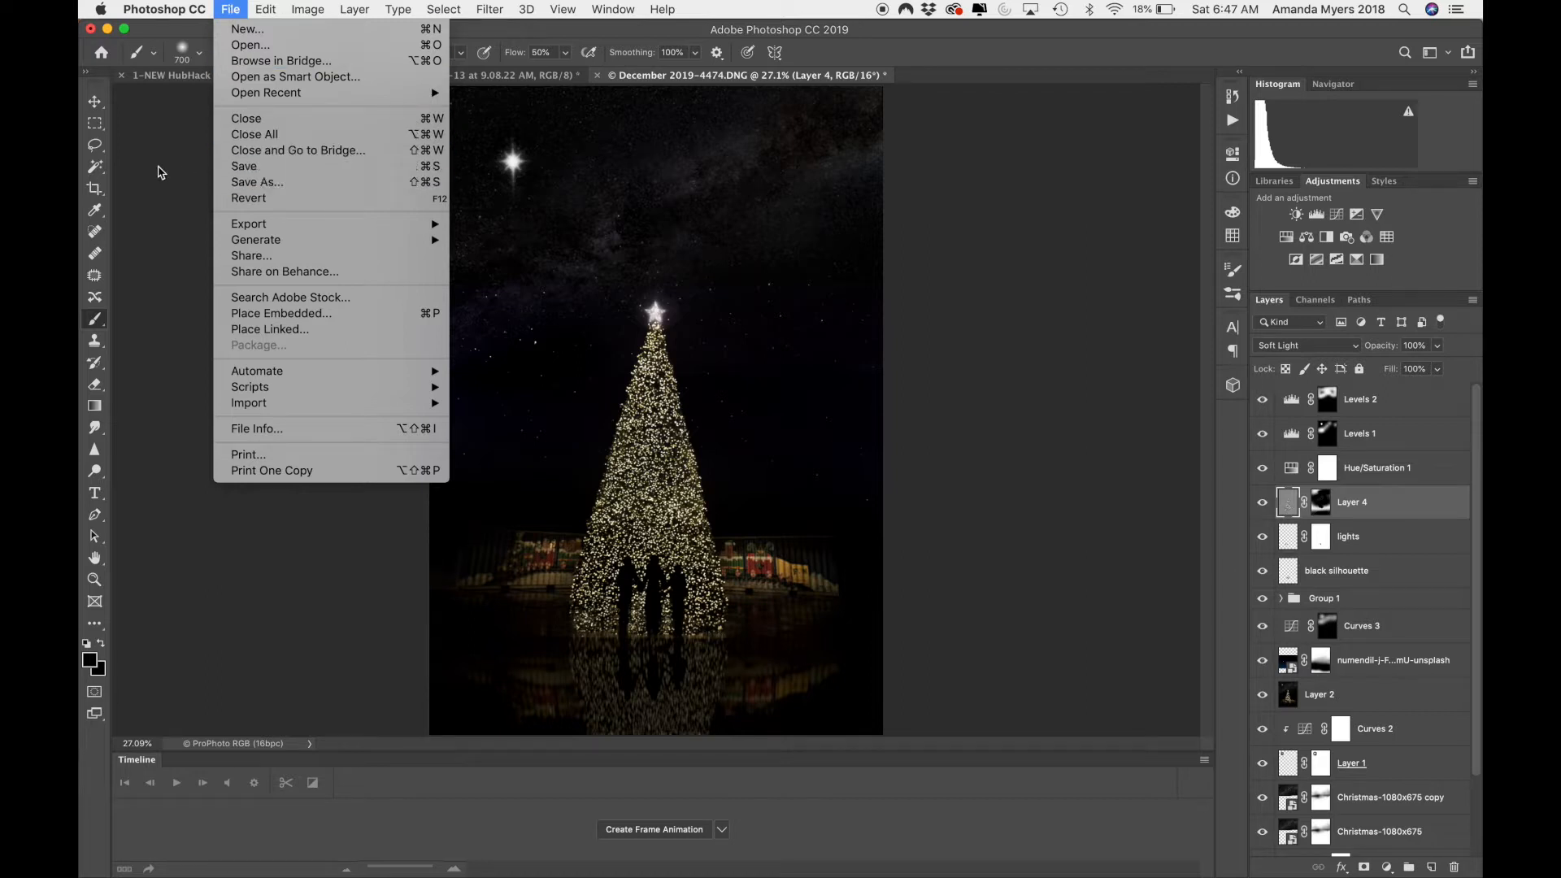
pyautogui.click(160, 172)
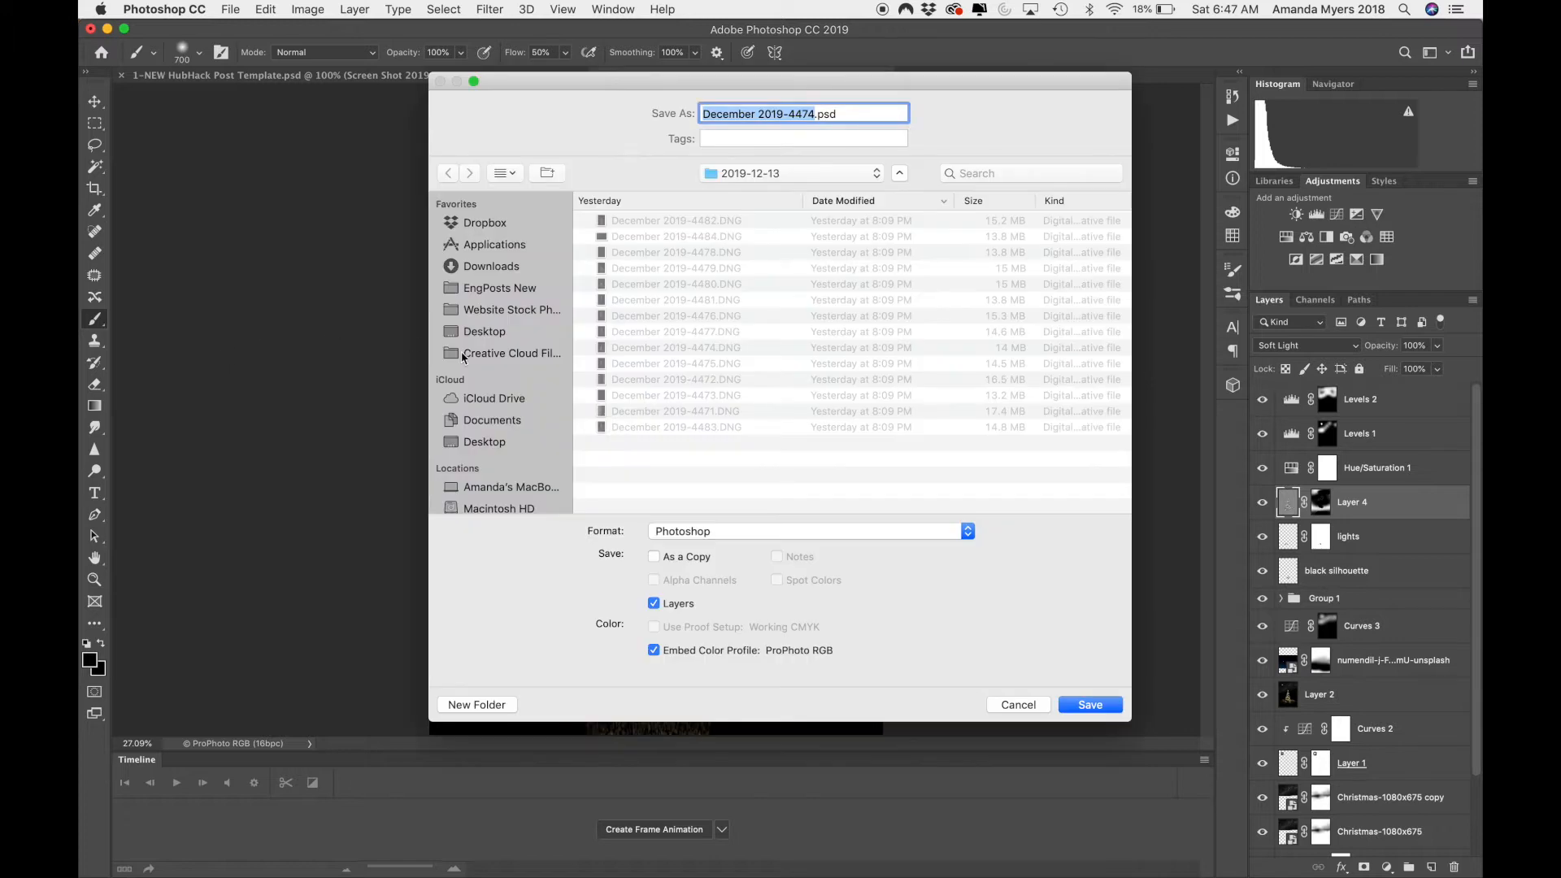
pyautogui.scroll(-5, 524, 370)
pyautogui.click(482, 396)
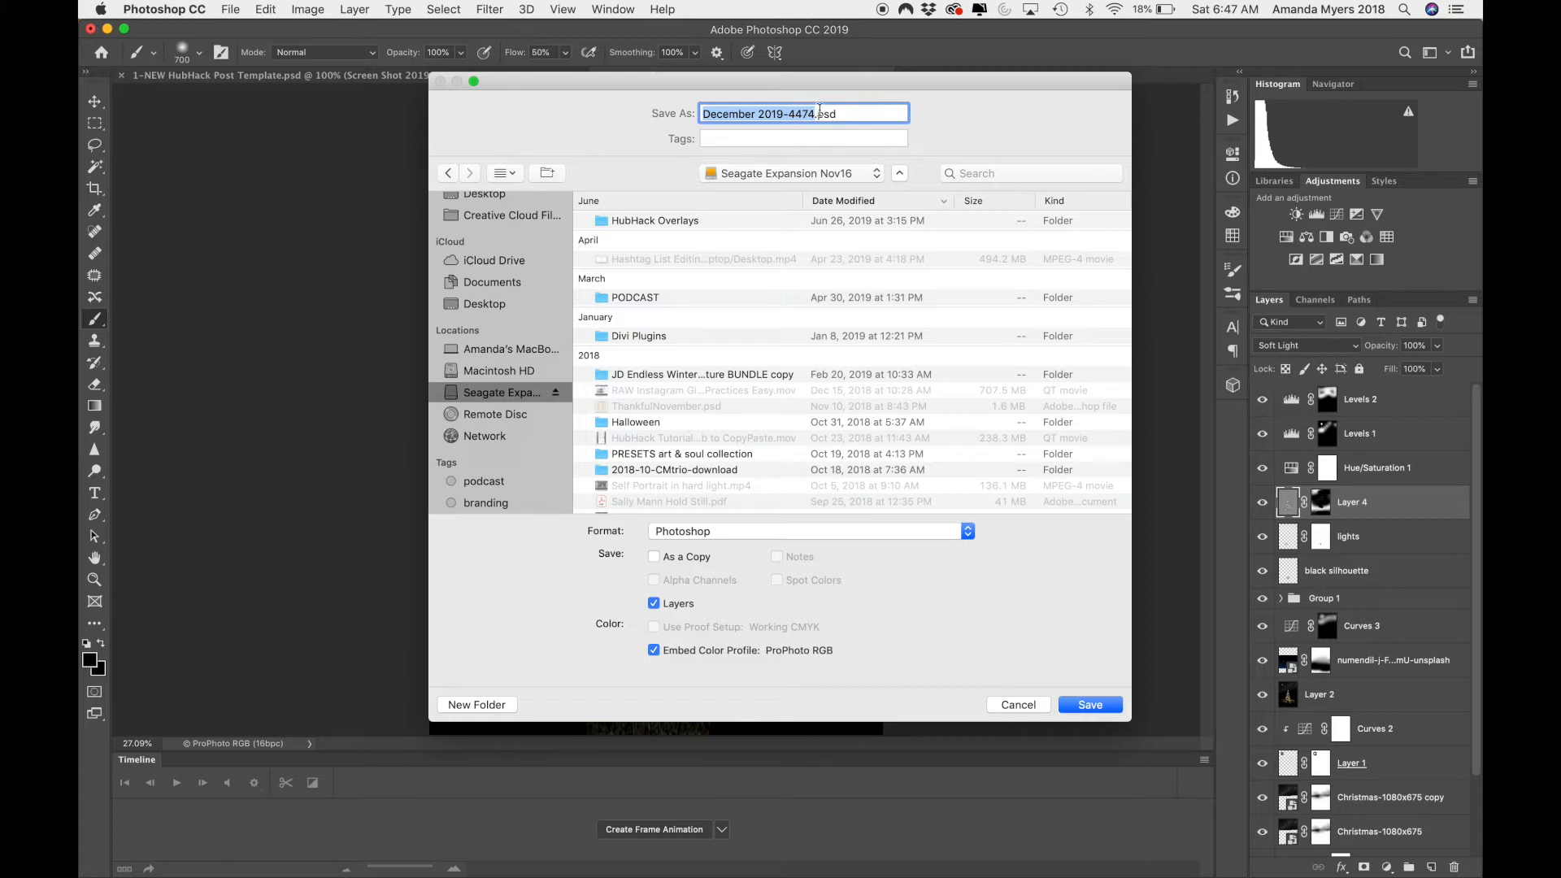
# Step: Tag the file being saved with "christmas", "christmas tree" and "all three"
pyautogui.click(766, 136)
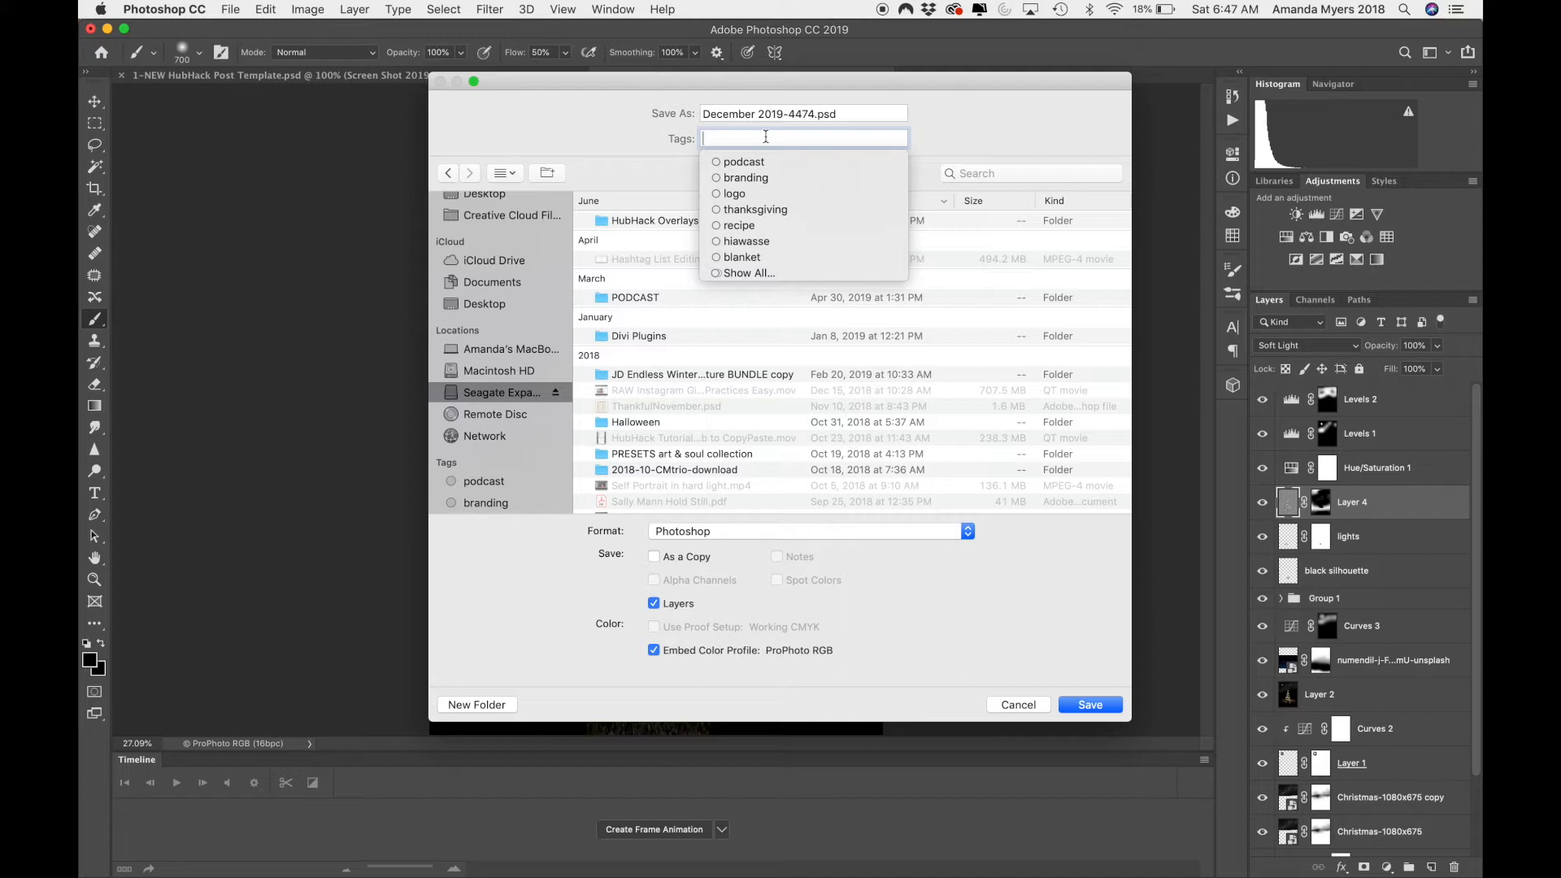
pyautogui.write('Christmas')
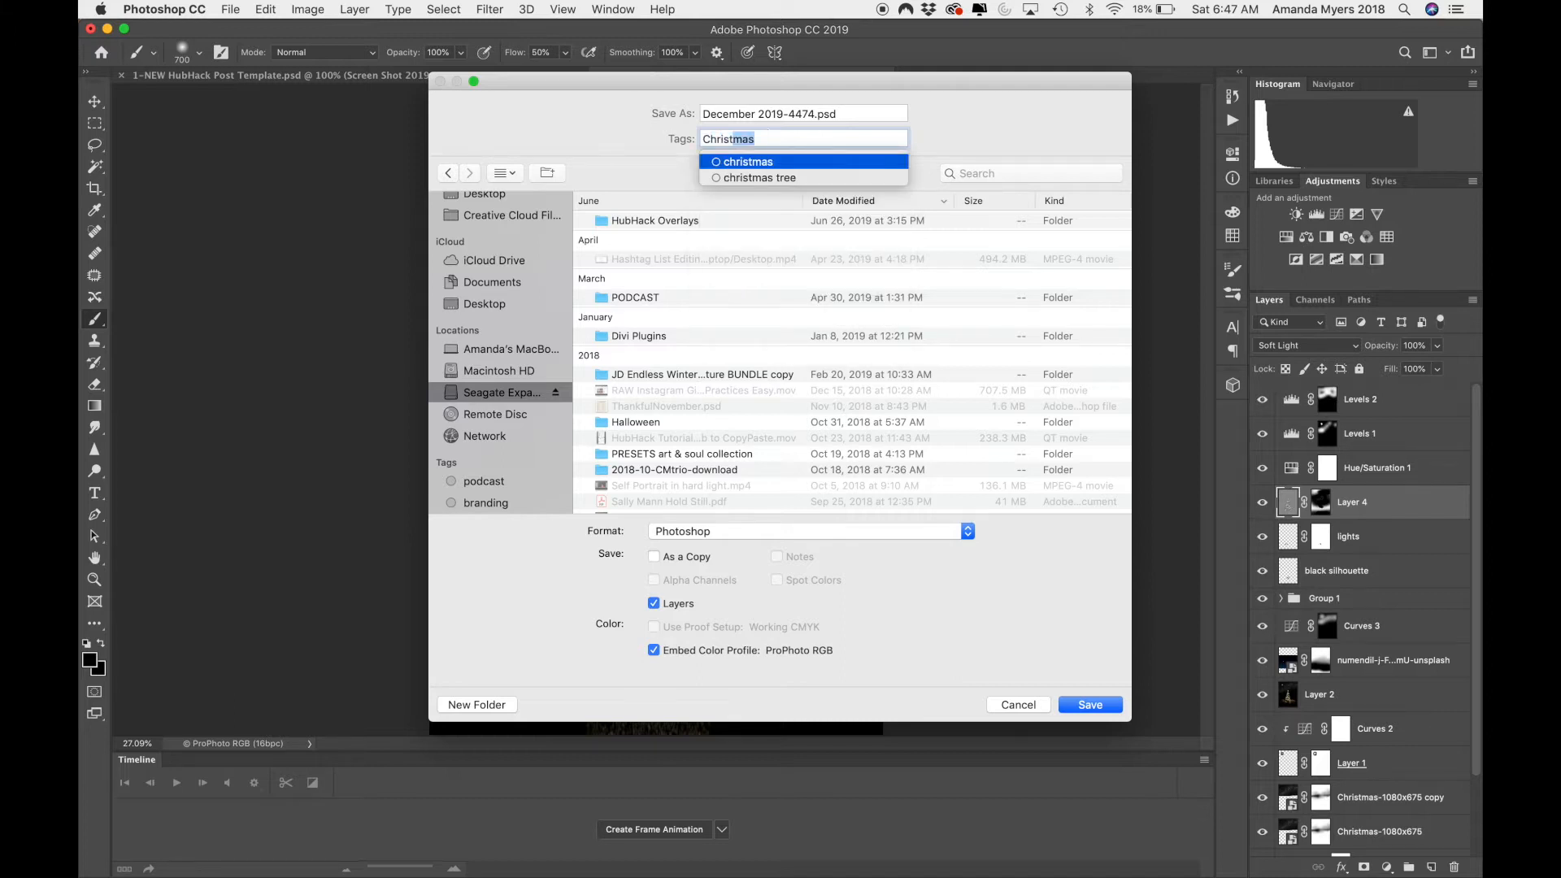
pyautogui.press('Return')
pyautogui.write('christmas tree')
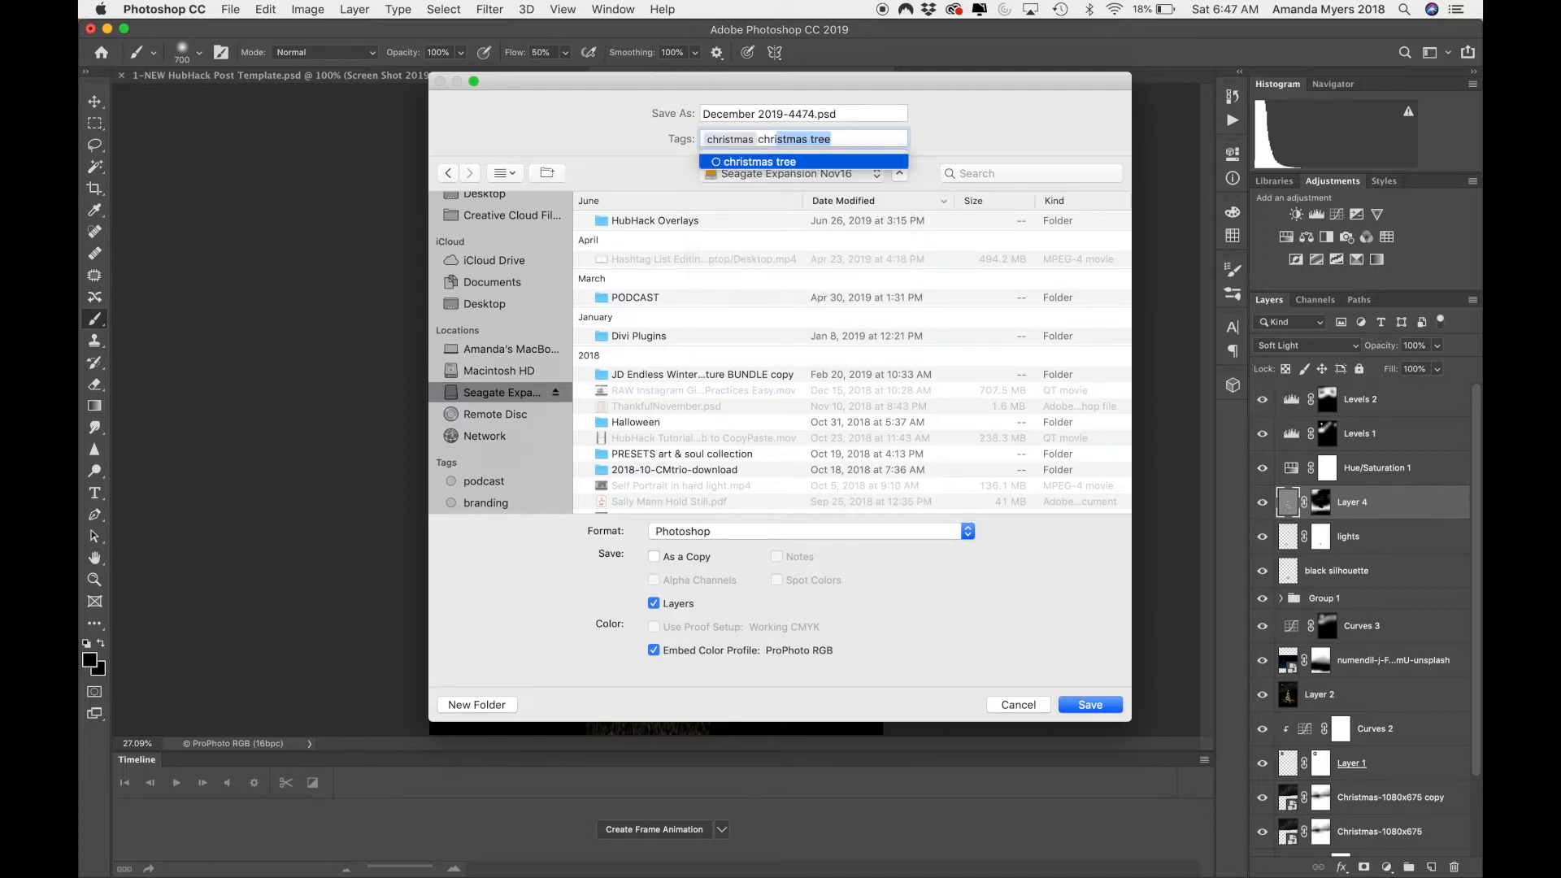
pyautogui.press('Return')
pyautogui.write('all')
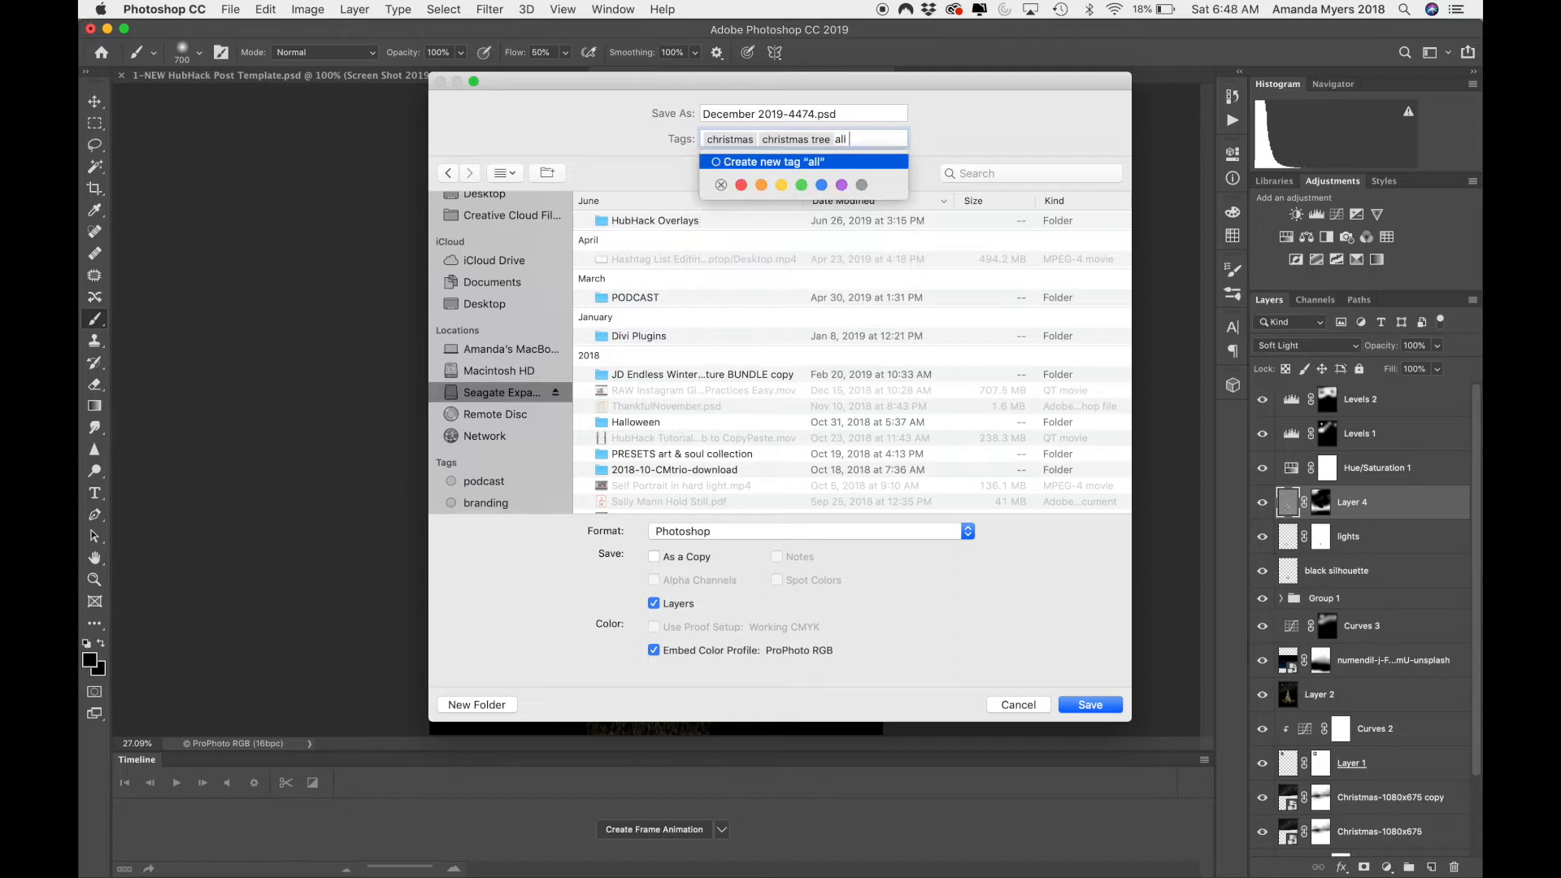
pyautogui.write(' three')
pyautogui.press('Return')
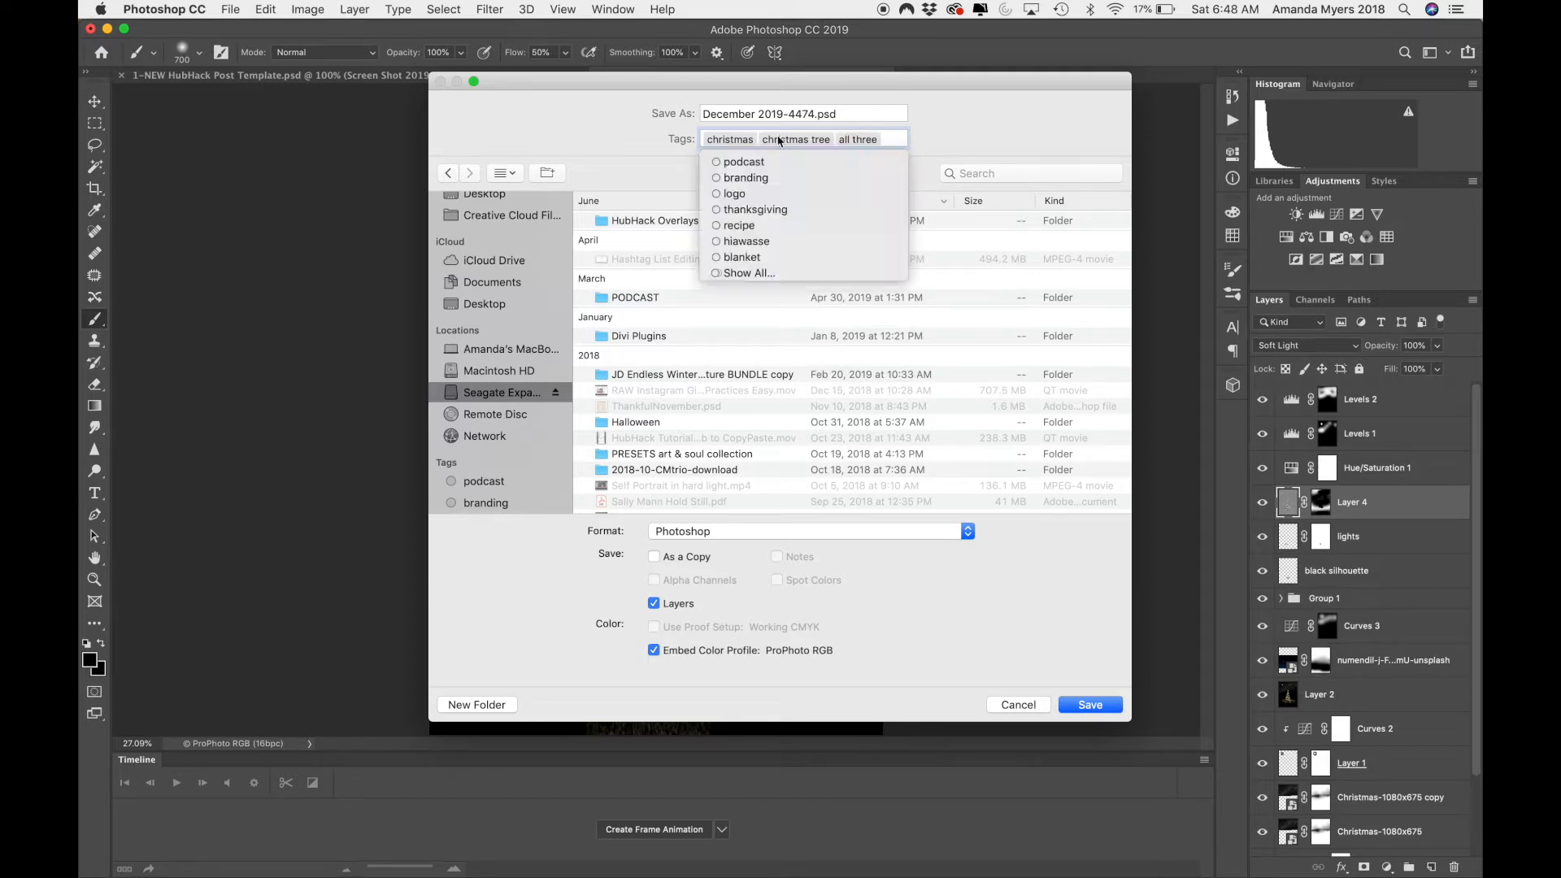
# Step: Replace the file's tags with "december" and cancel the save
pyautogui.write('december')
pyautogui.press('Return')
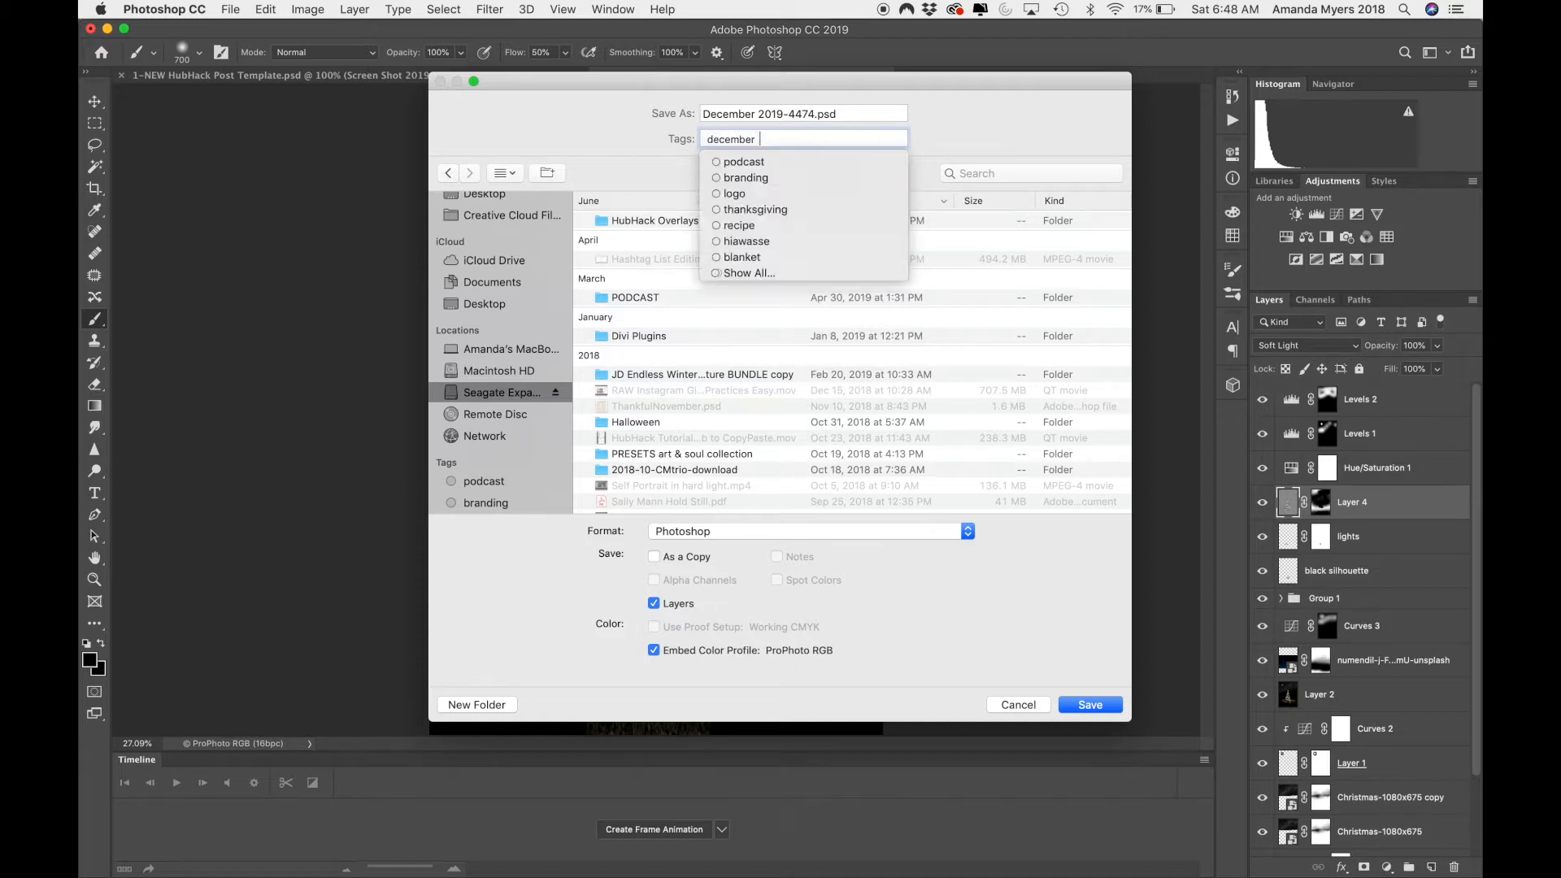
pyautogui.click(1027, 111)
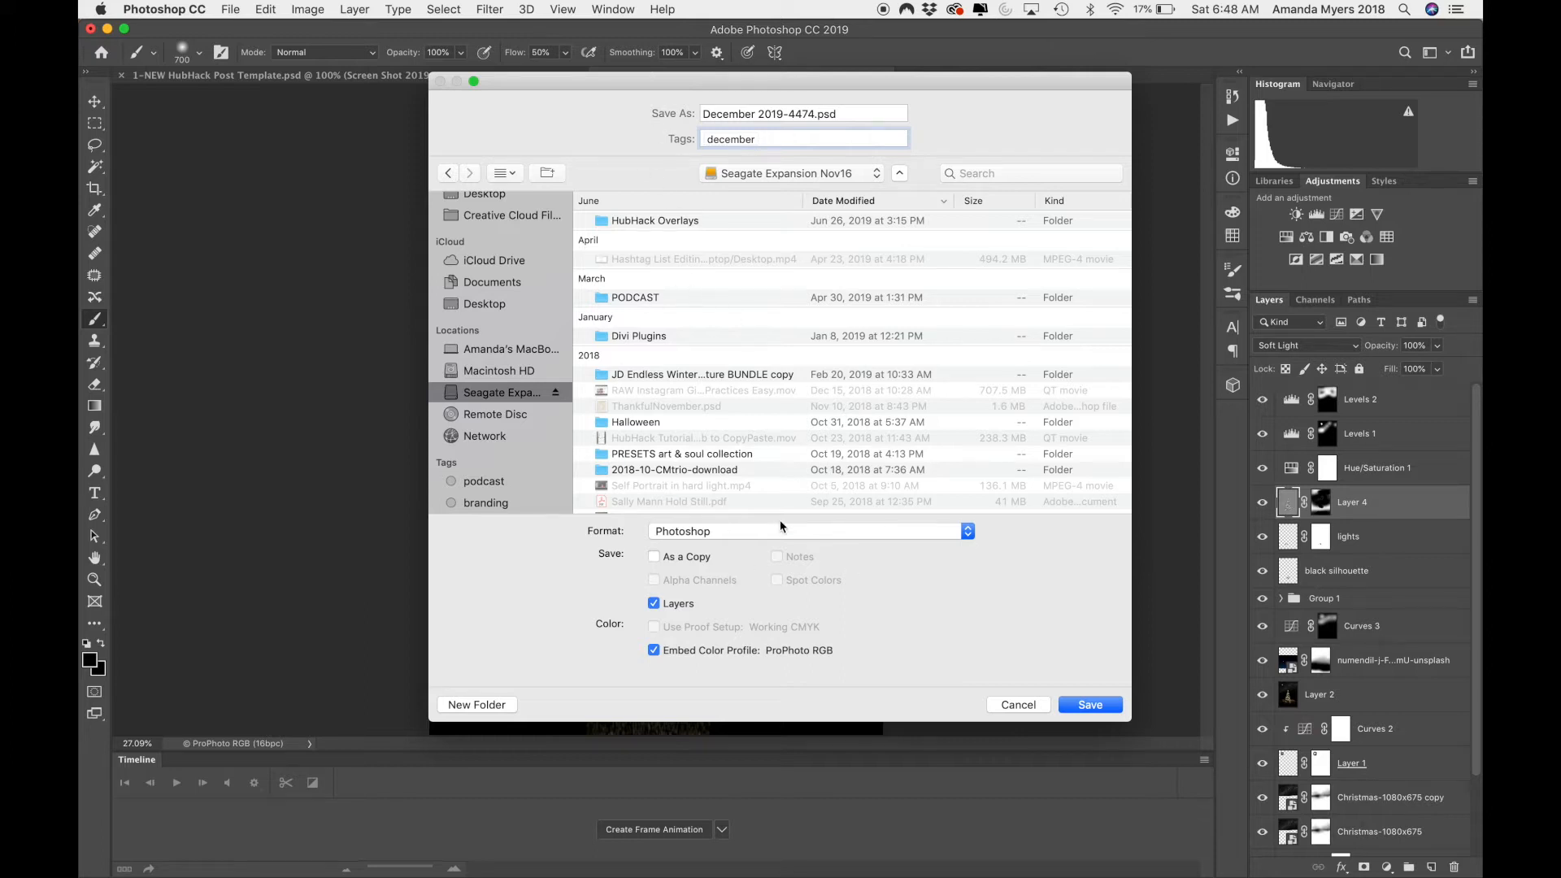
pyautogui.scroll(-3, 785, 321)
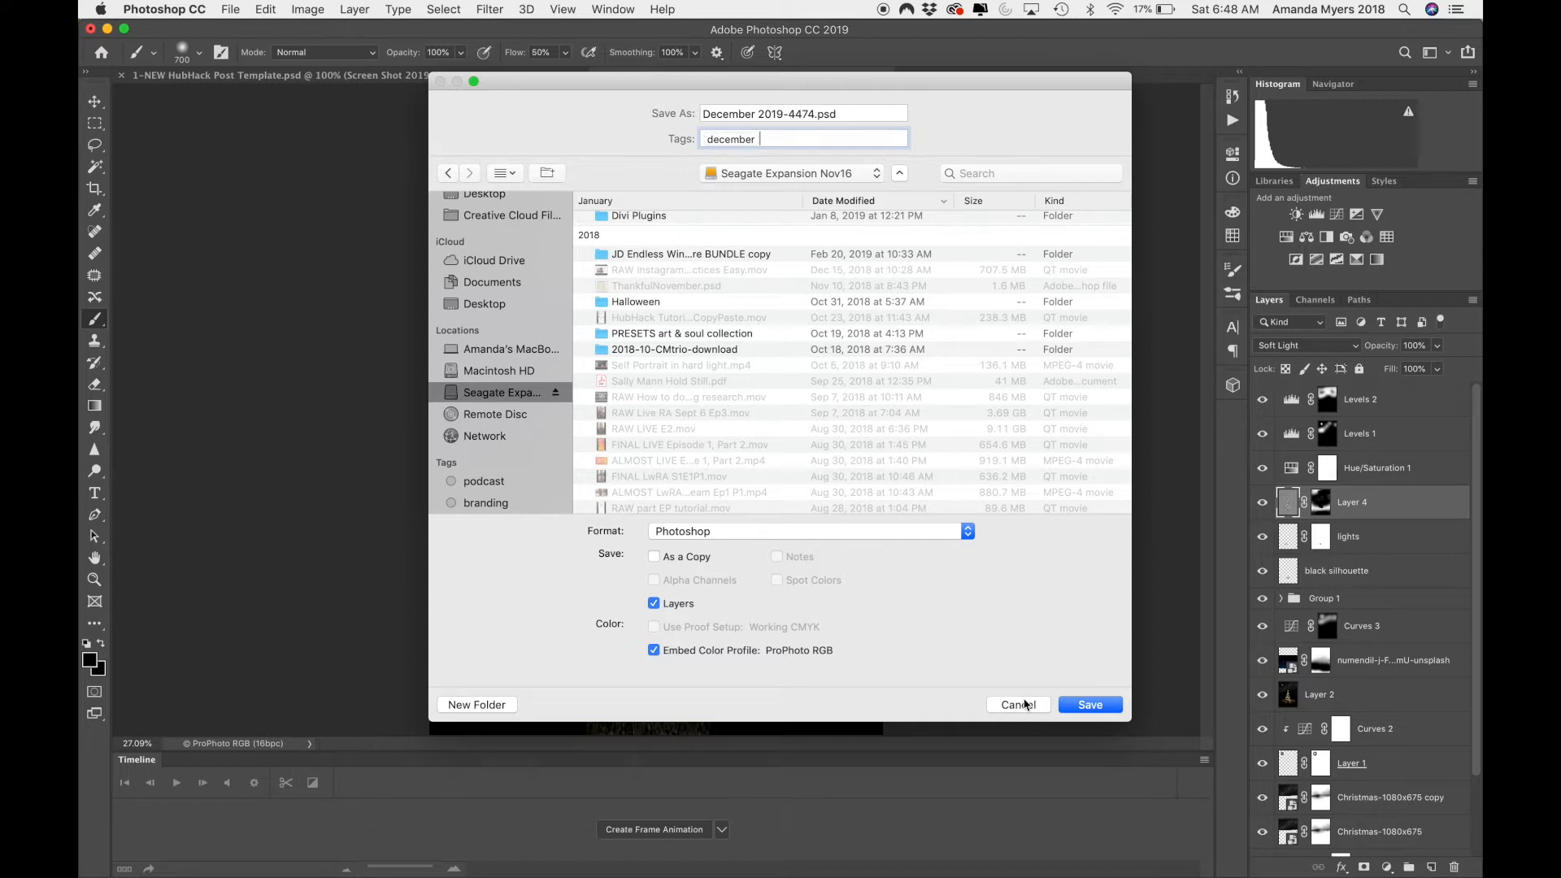
pyautogui.click(654, 604)
pyautogui.click(1026, 706)
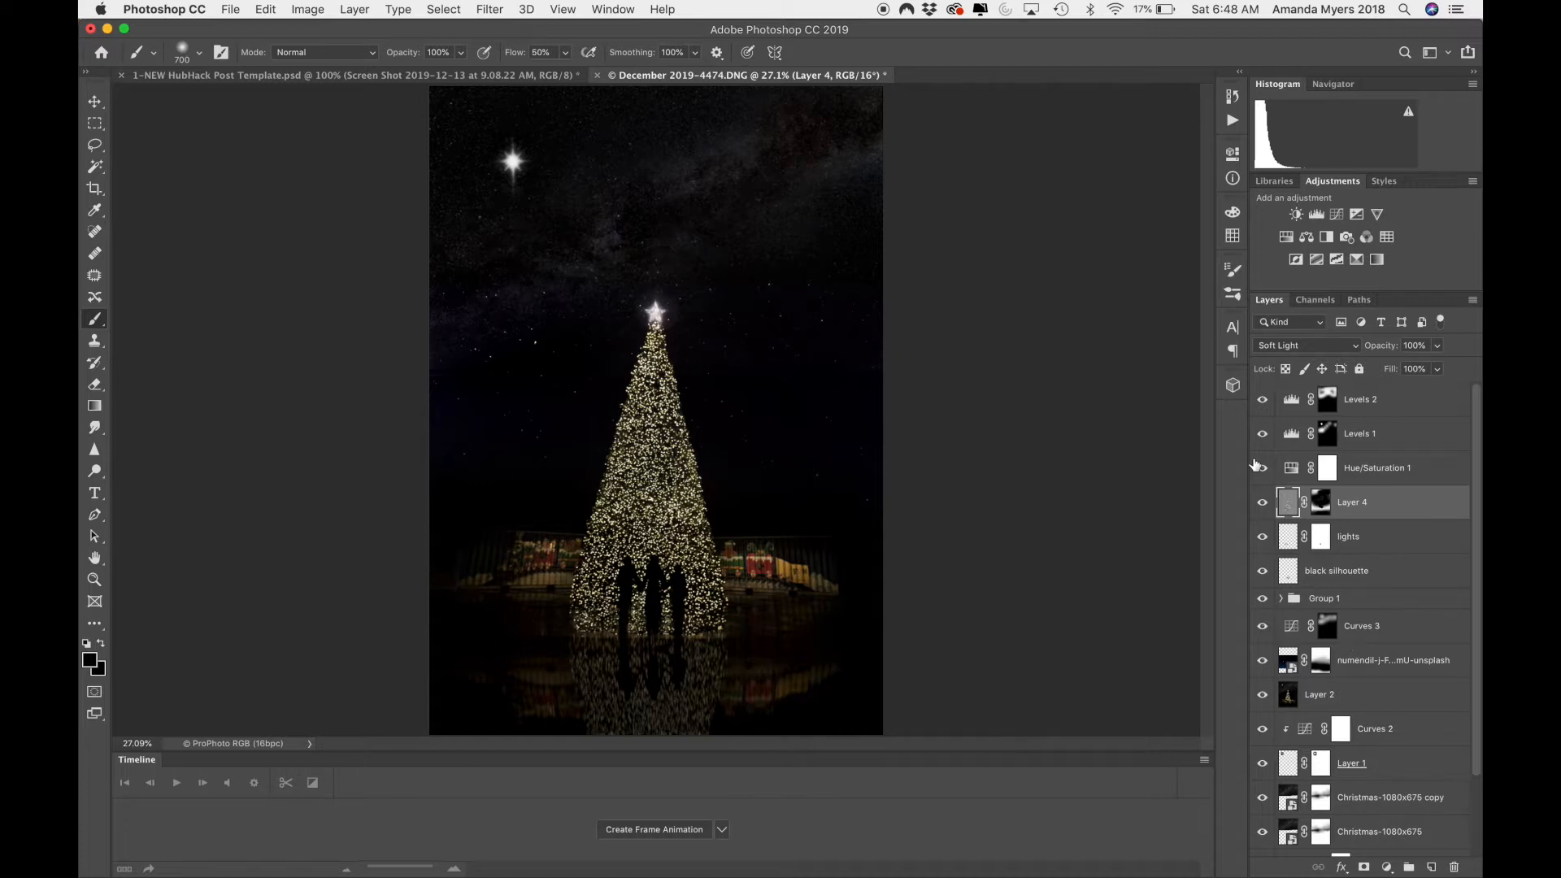
# Step: Compare the composite by hiding the layers from Levels 2 down to Curves 3 and showing them again
pyautogui.moveTo(1263, 399); pyautogui.dragTo(1263, 628)
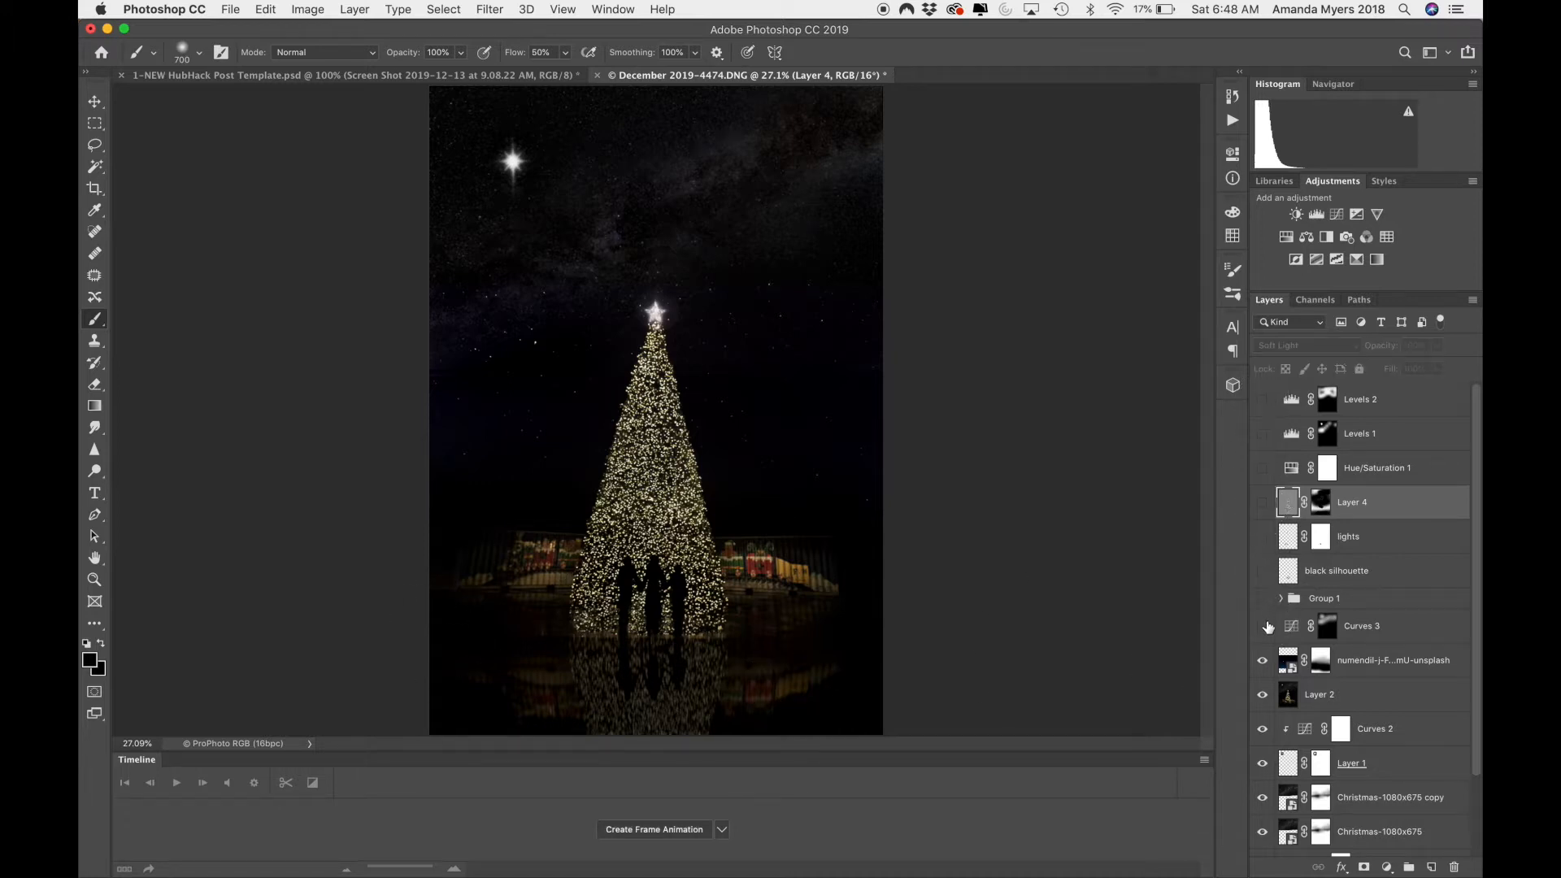
pyautogui.click(1409, 659)
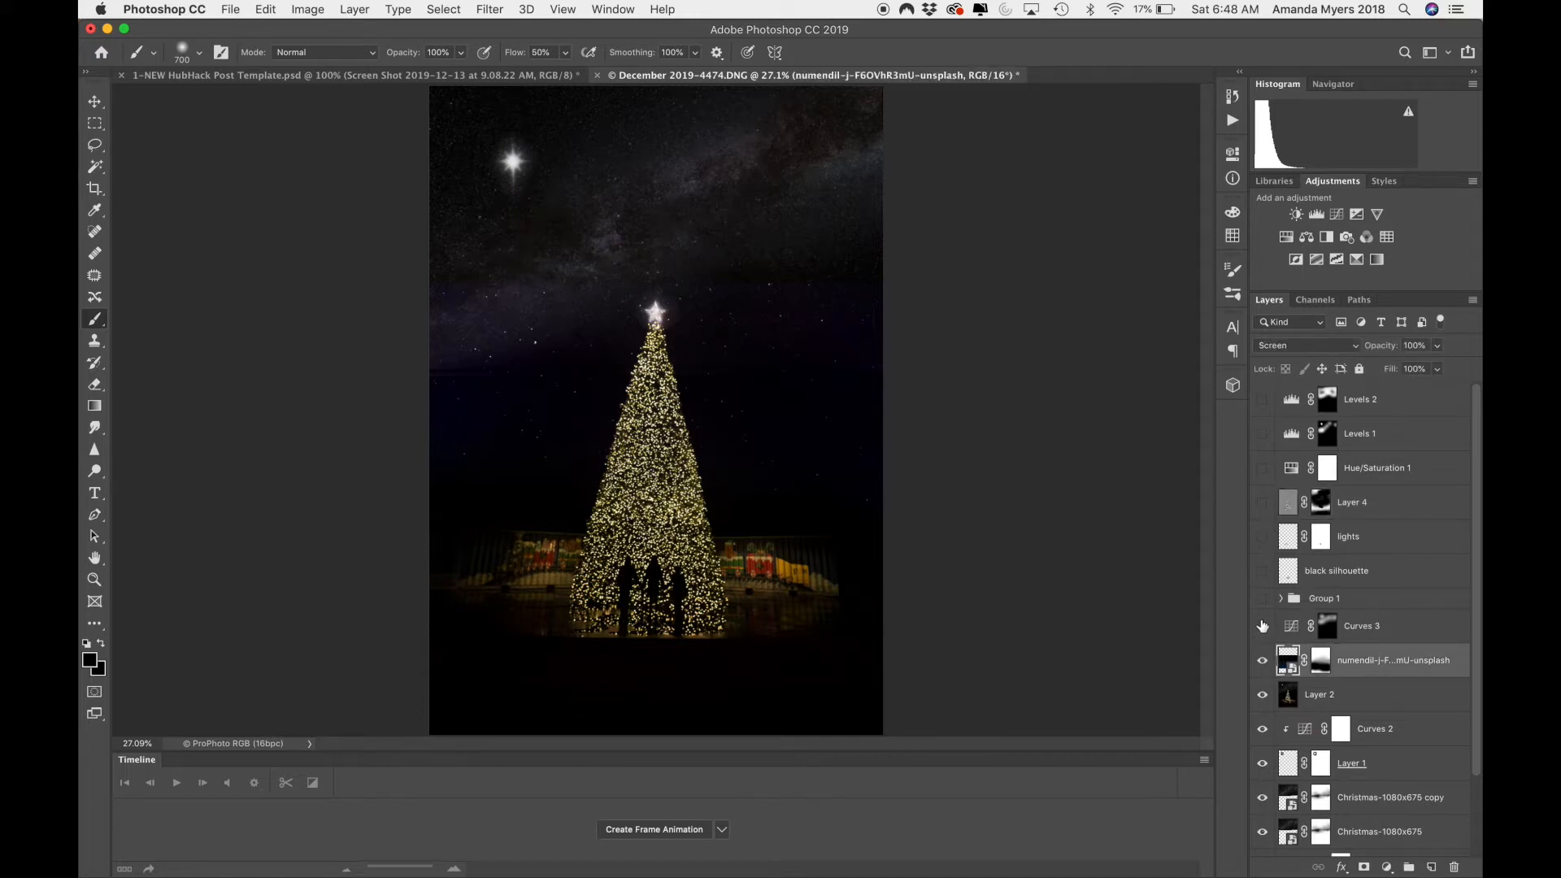
pyautogui.moveTo(1262, 625); pyautogui.dragTo(1263, 402)
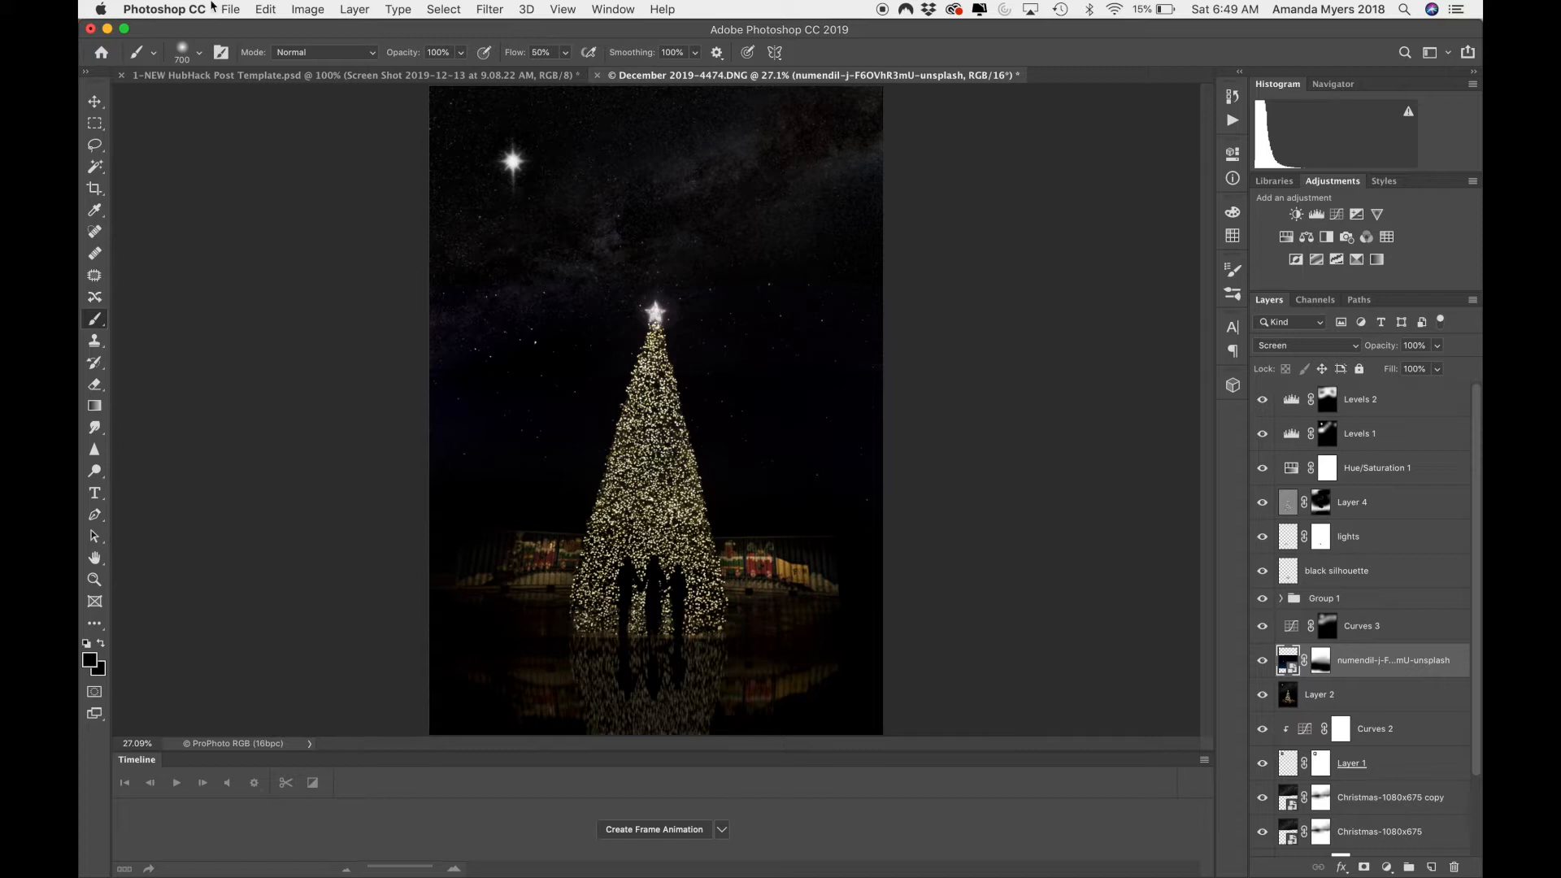
# Step: Duplicate the image as a new document named December 2019-4474 copy with merged layers only
pyautogui.click(307, 12)
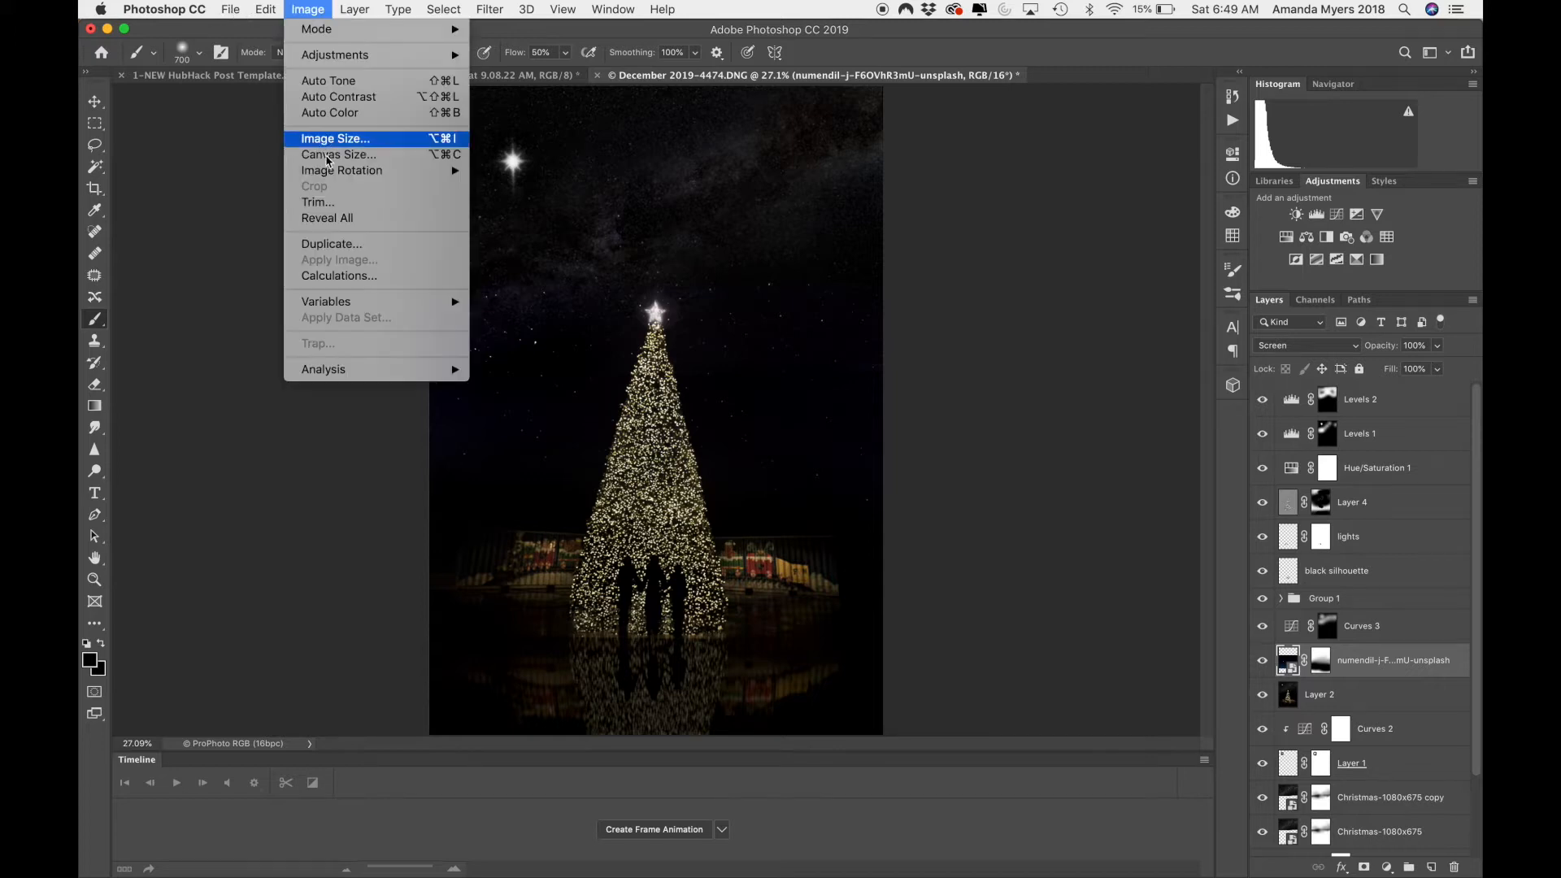
pyautogui.click(332, 244)
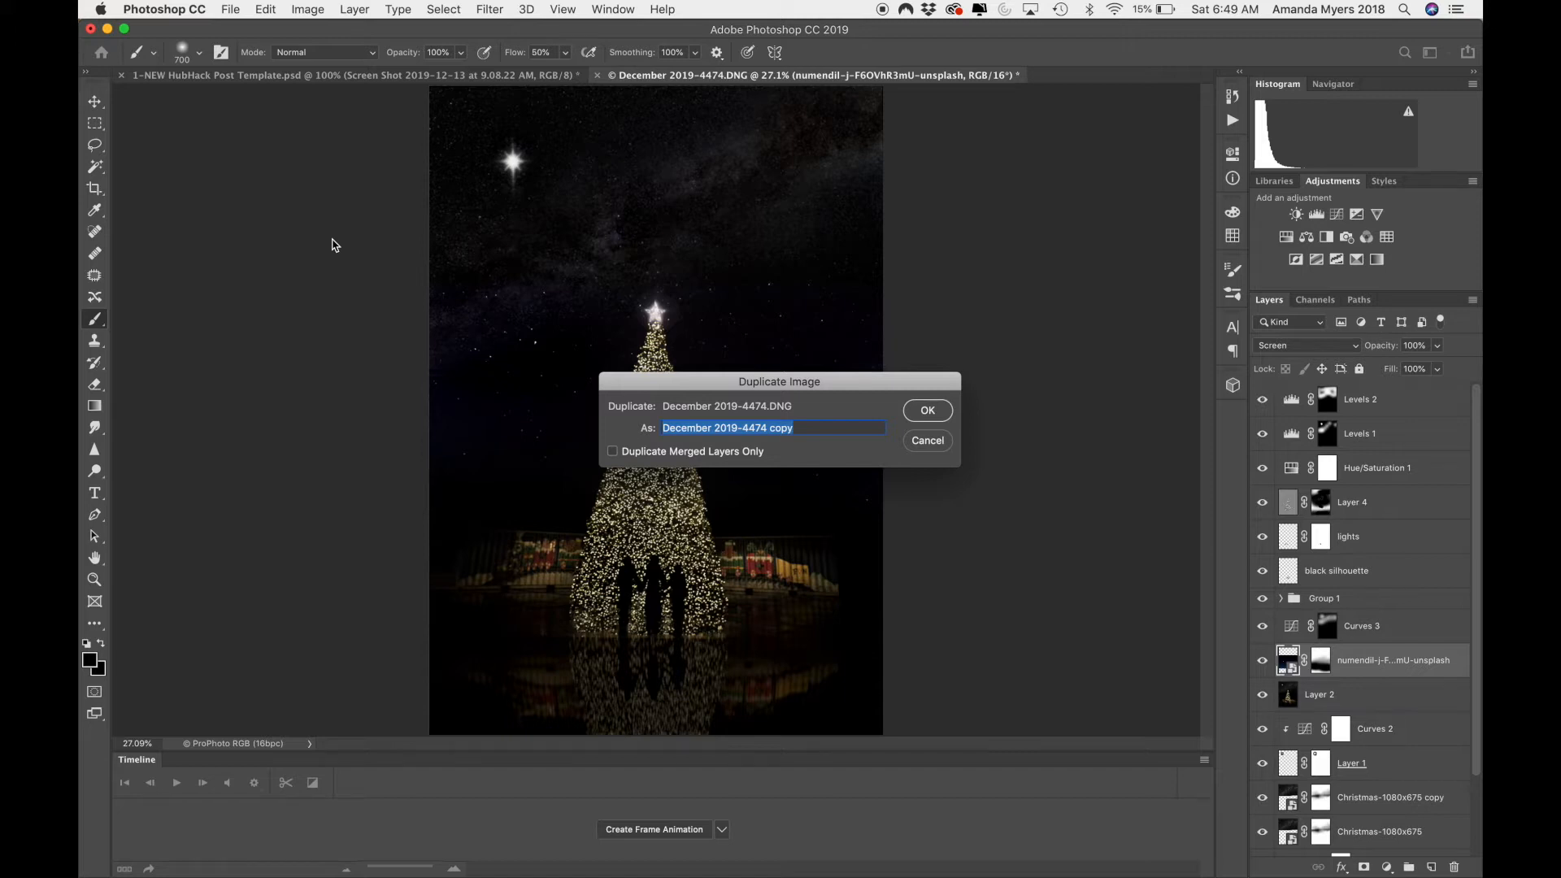
pyautogui.click(611, 456)
pyautogui.click(933, 411)
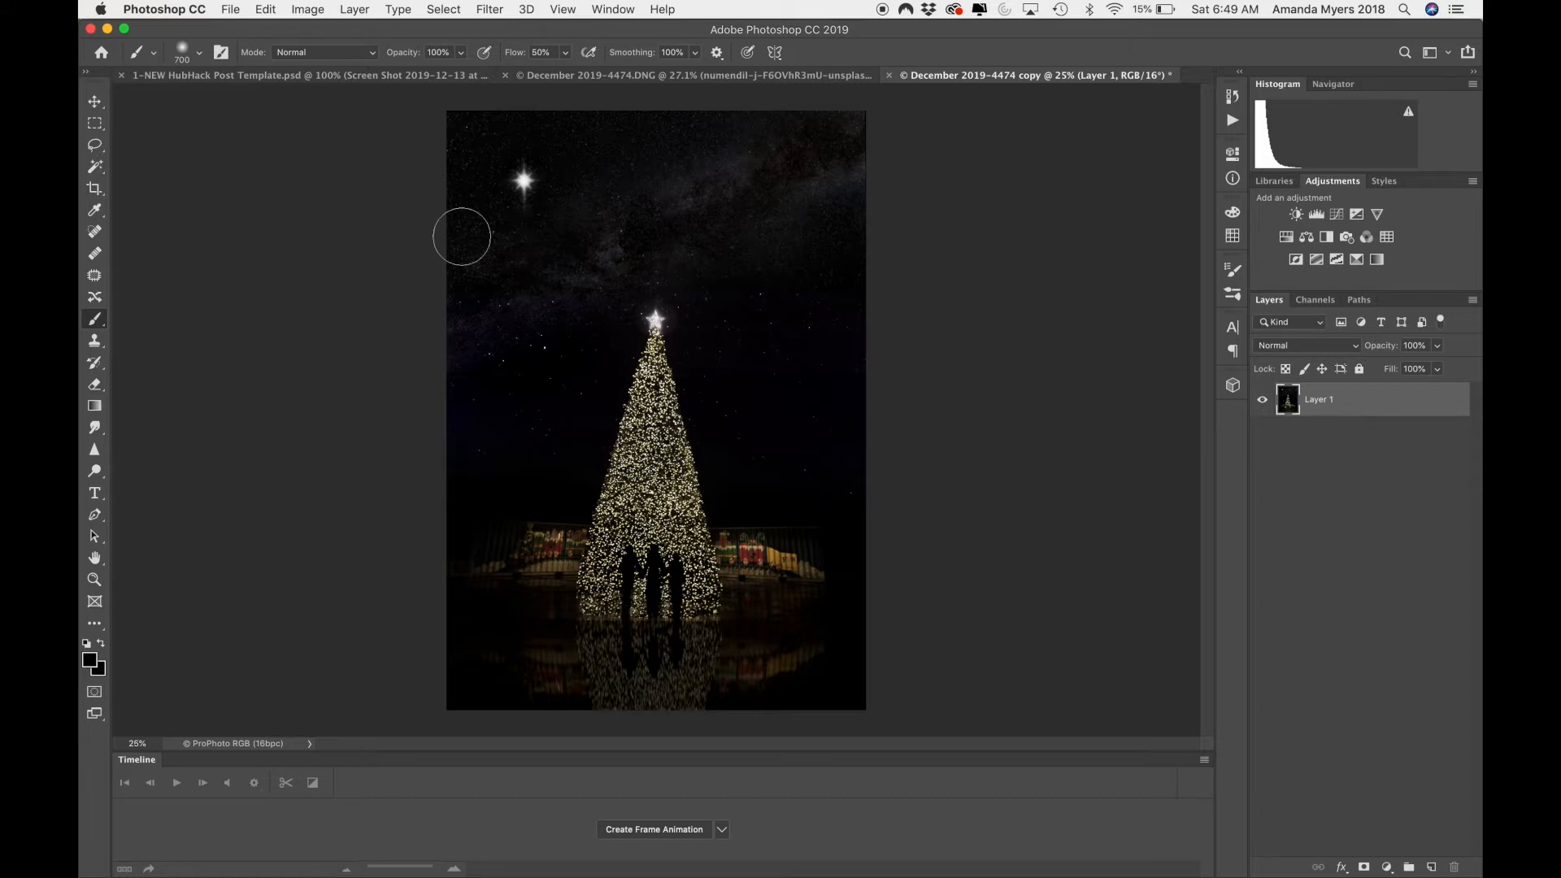
# Step: Resize the merged copy proportionally to a width of 1080 pixels
pyautogui.click(309, 9)
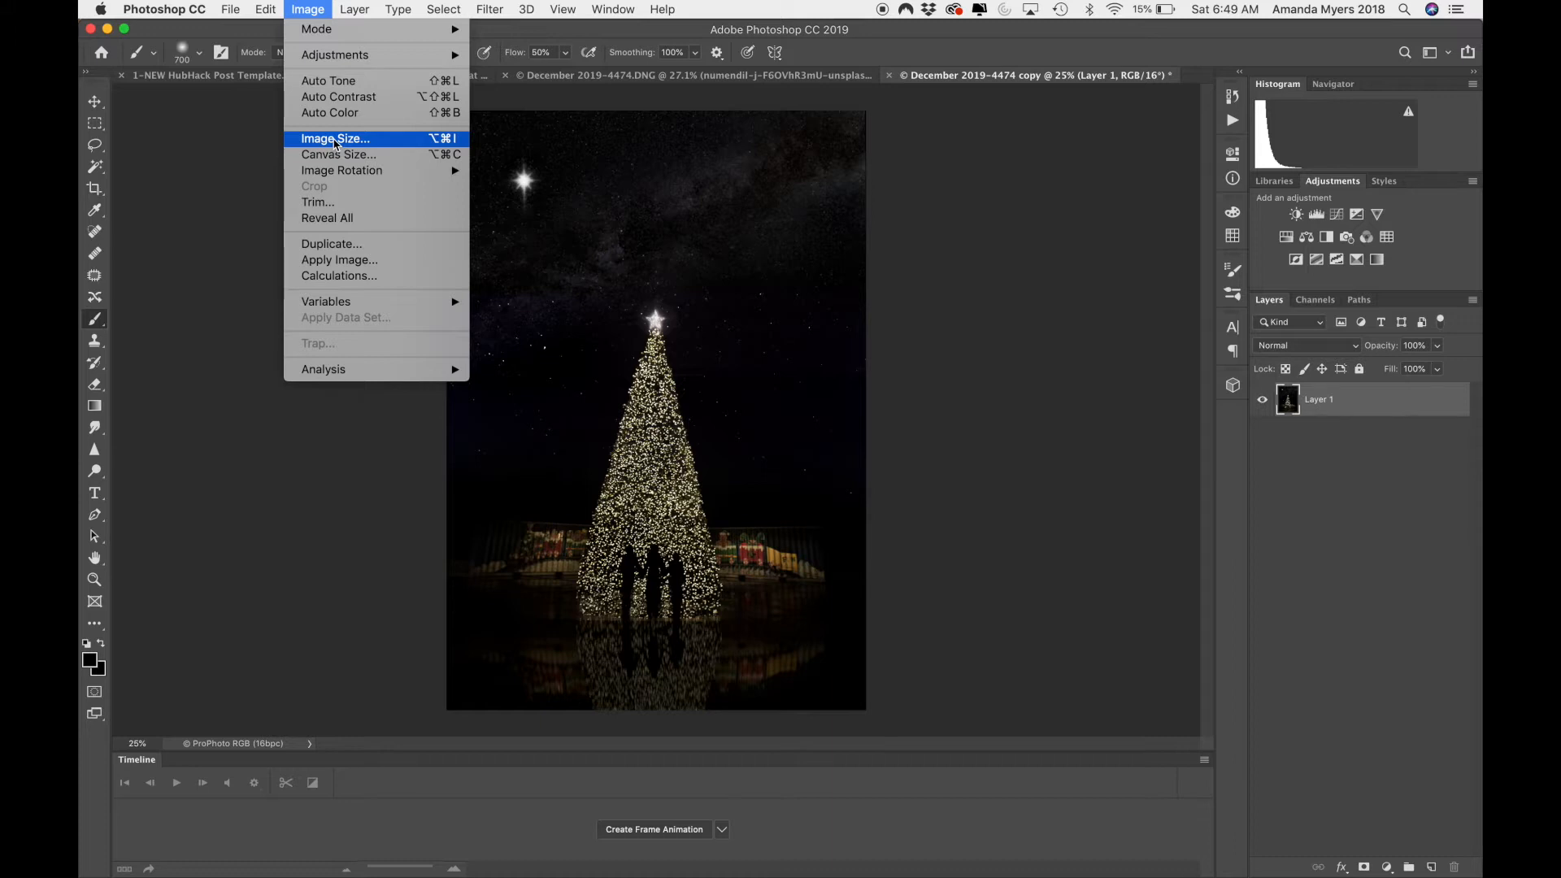
pyautogui.click(336, 139)
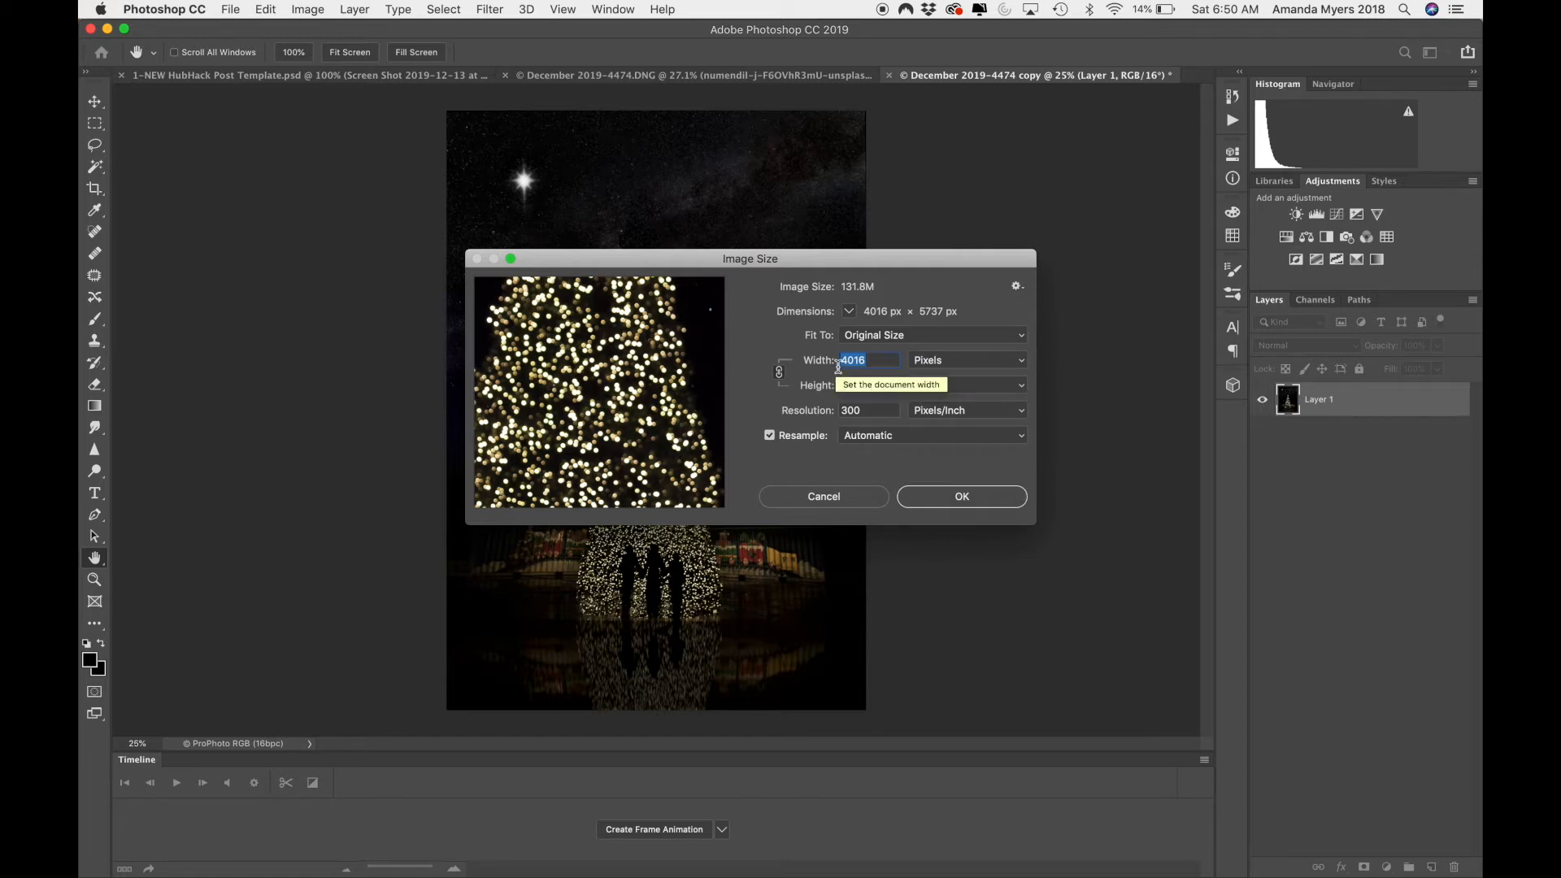
pyautogui.write('1080')
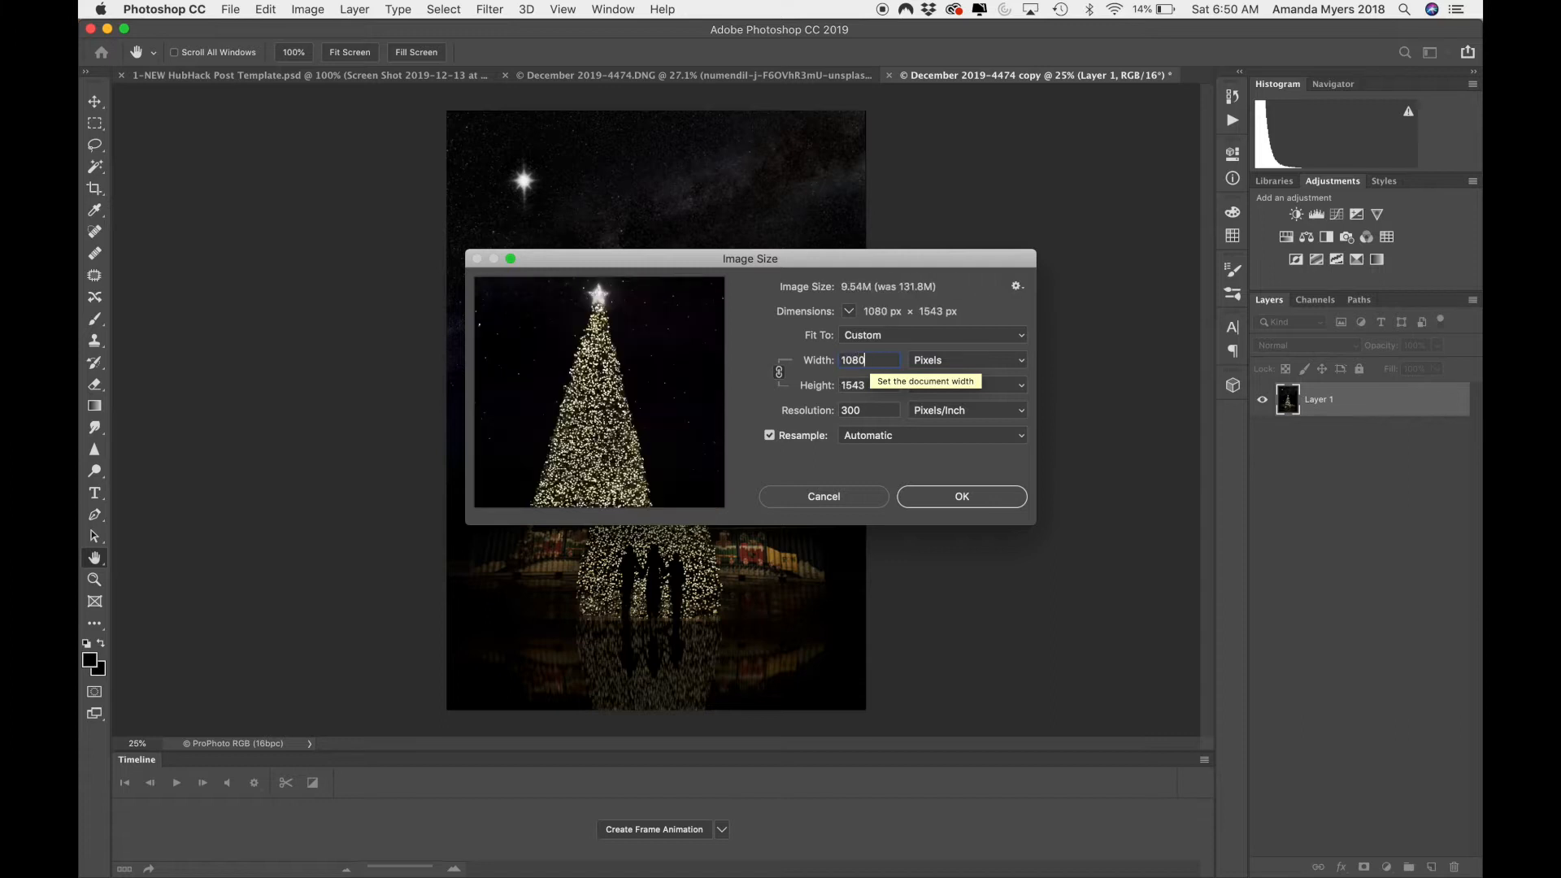
pyautogui.press('super+a')
pyautogui.press('super+z')
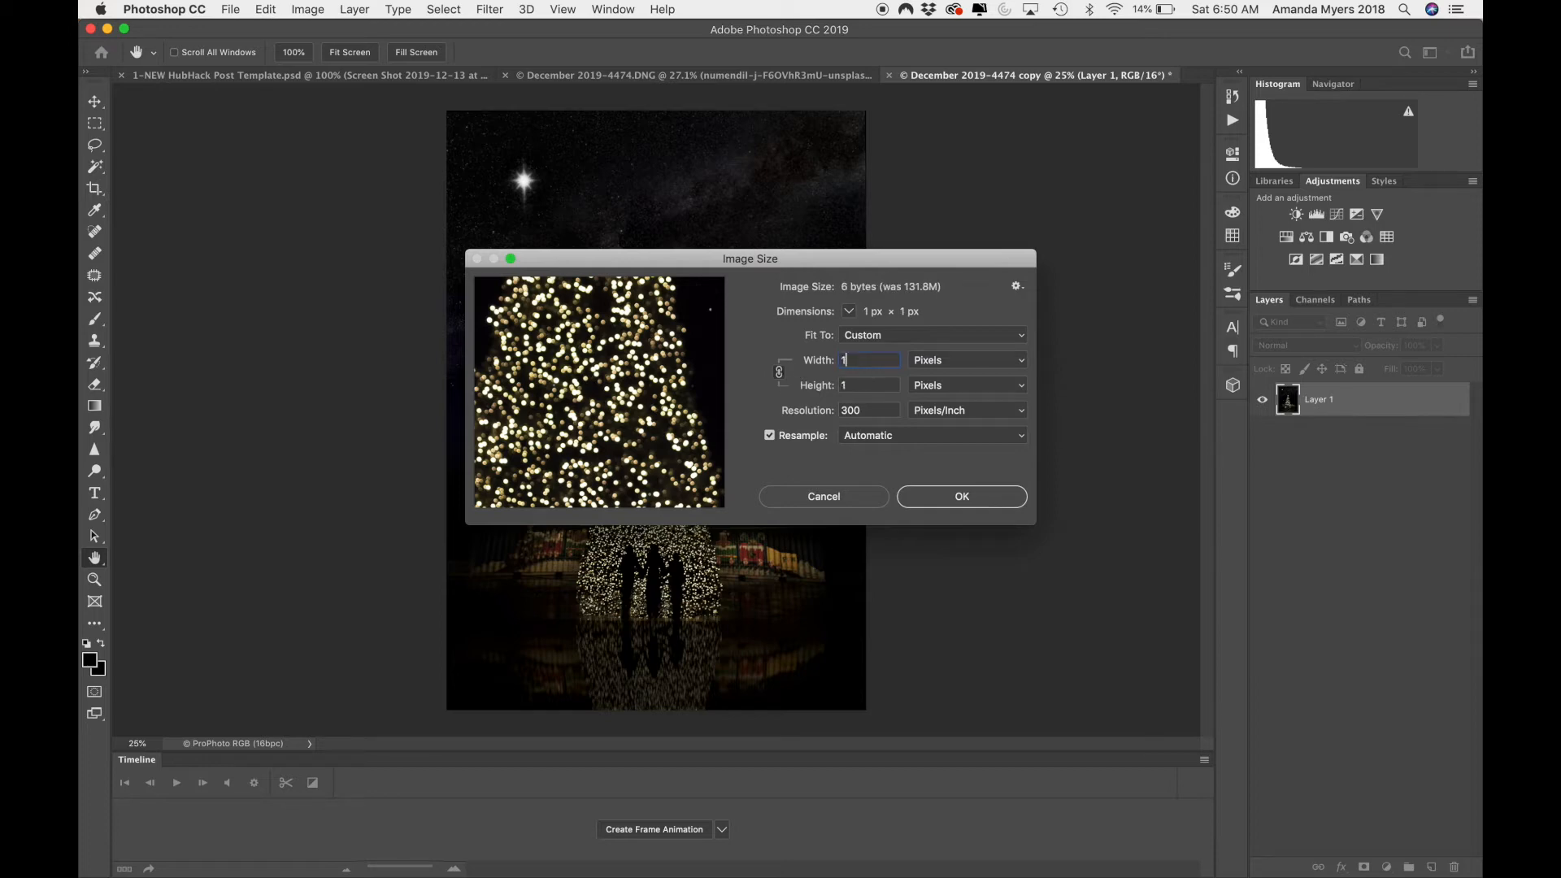
pyautogui.write('1080')
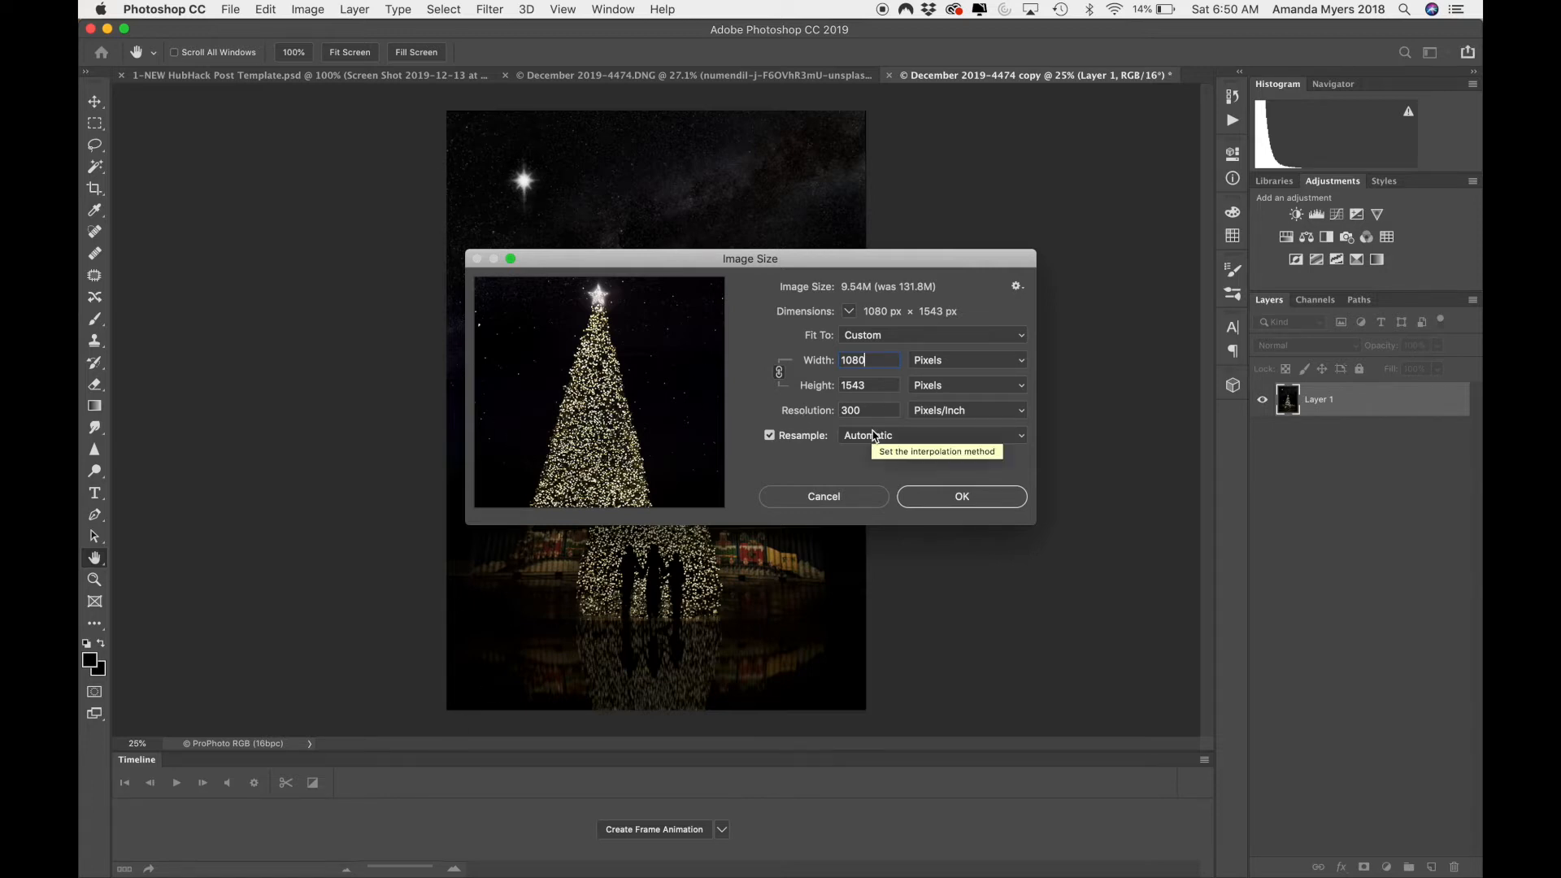
pyautogui.click(965, 496)
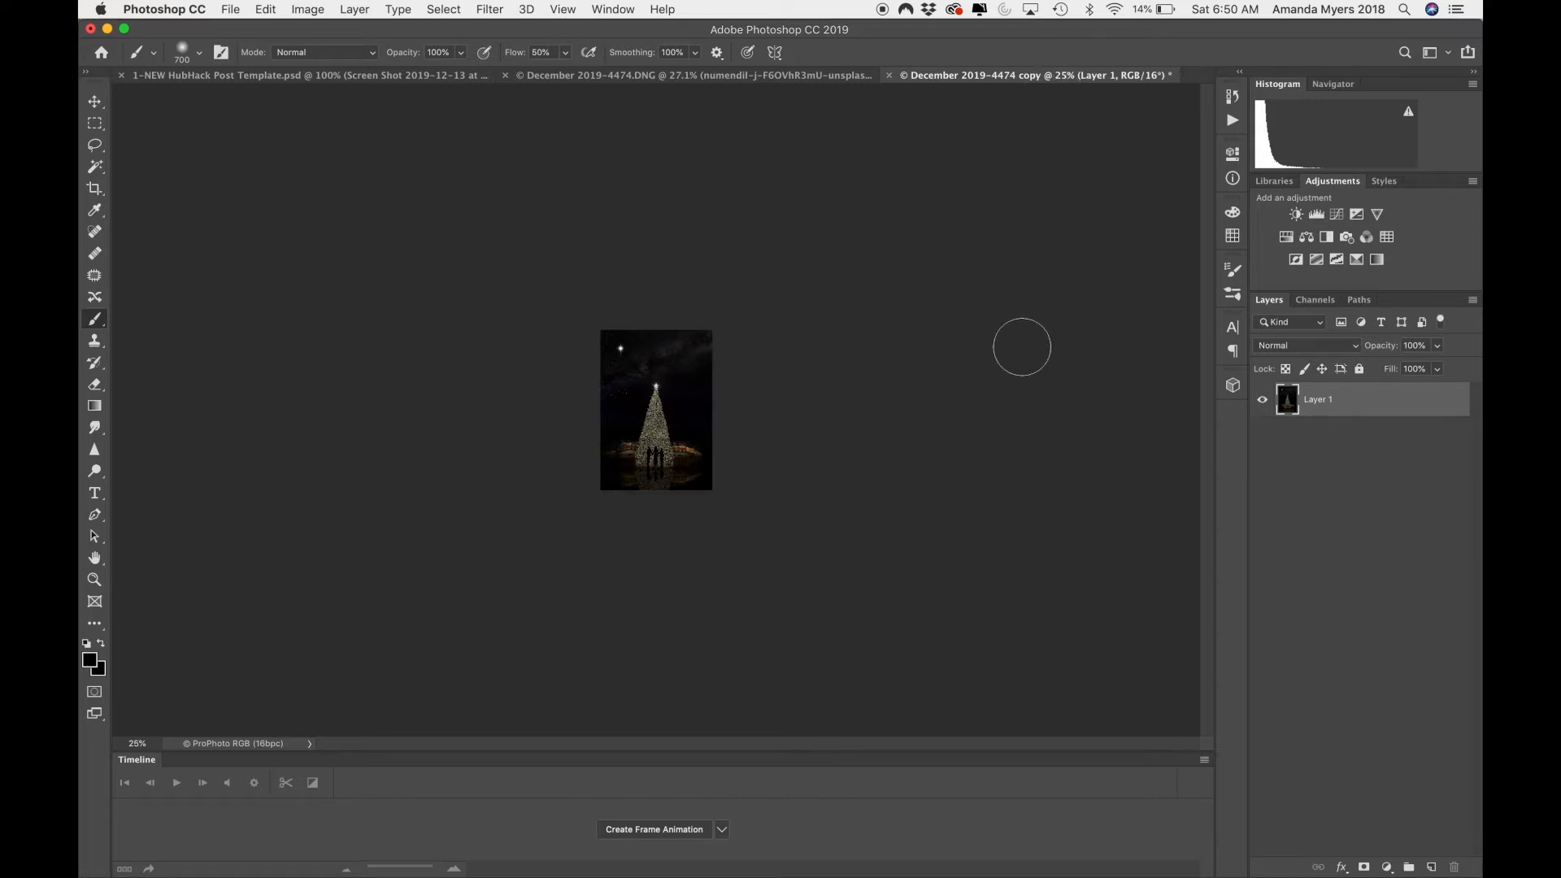
pyautogui.press('super+0')
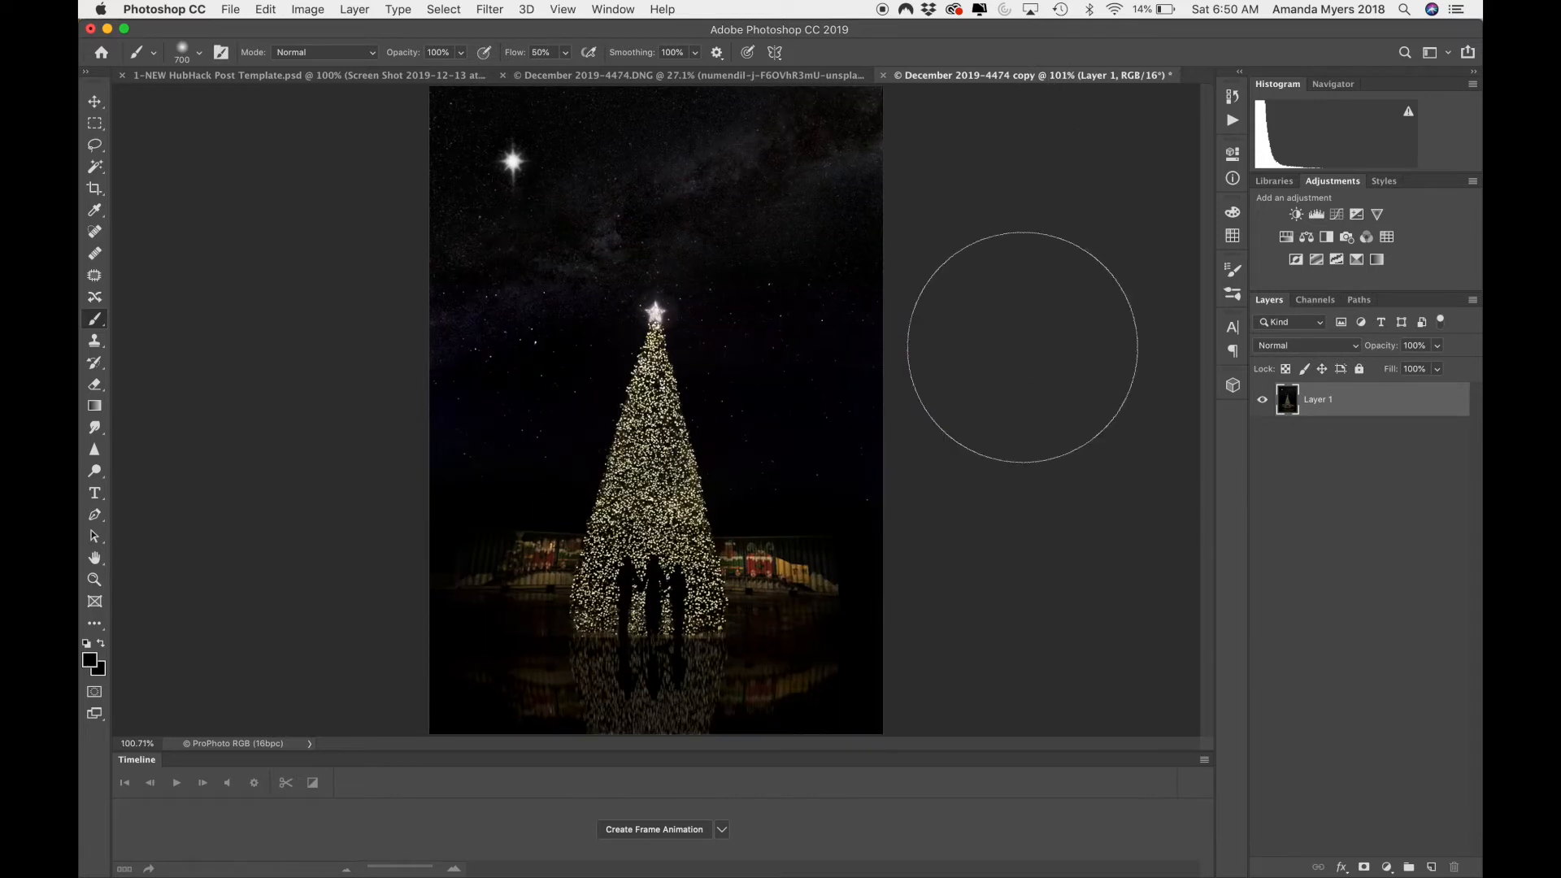
pyautogui.press('super+1')
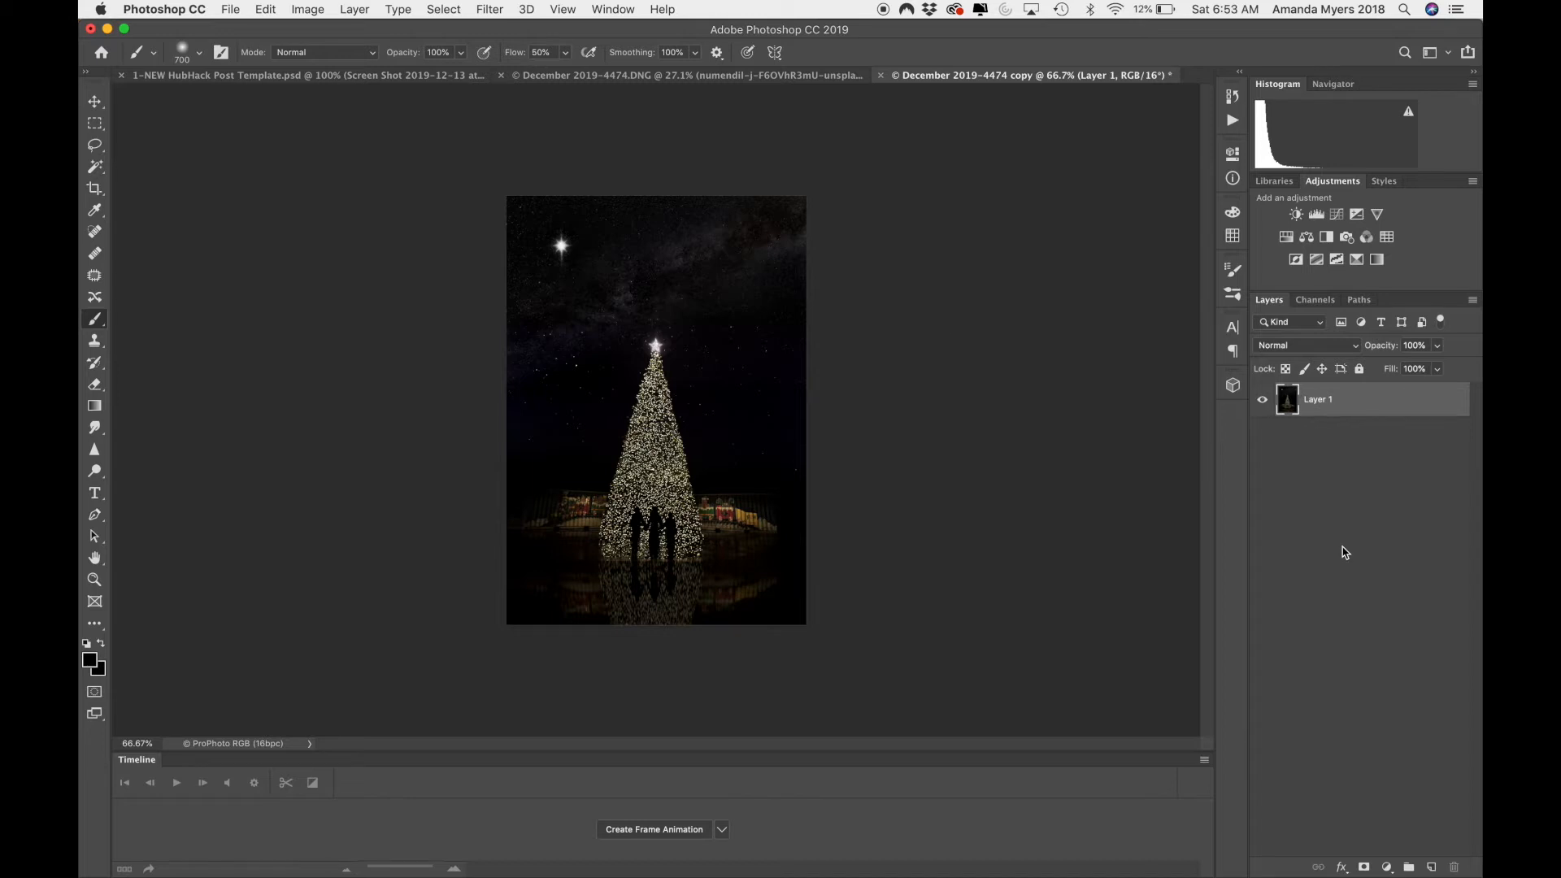
# Step: Duplicate the merged image layer and open the High Pass filter for the duplicate
pyautogui.press('super+j')
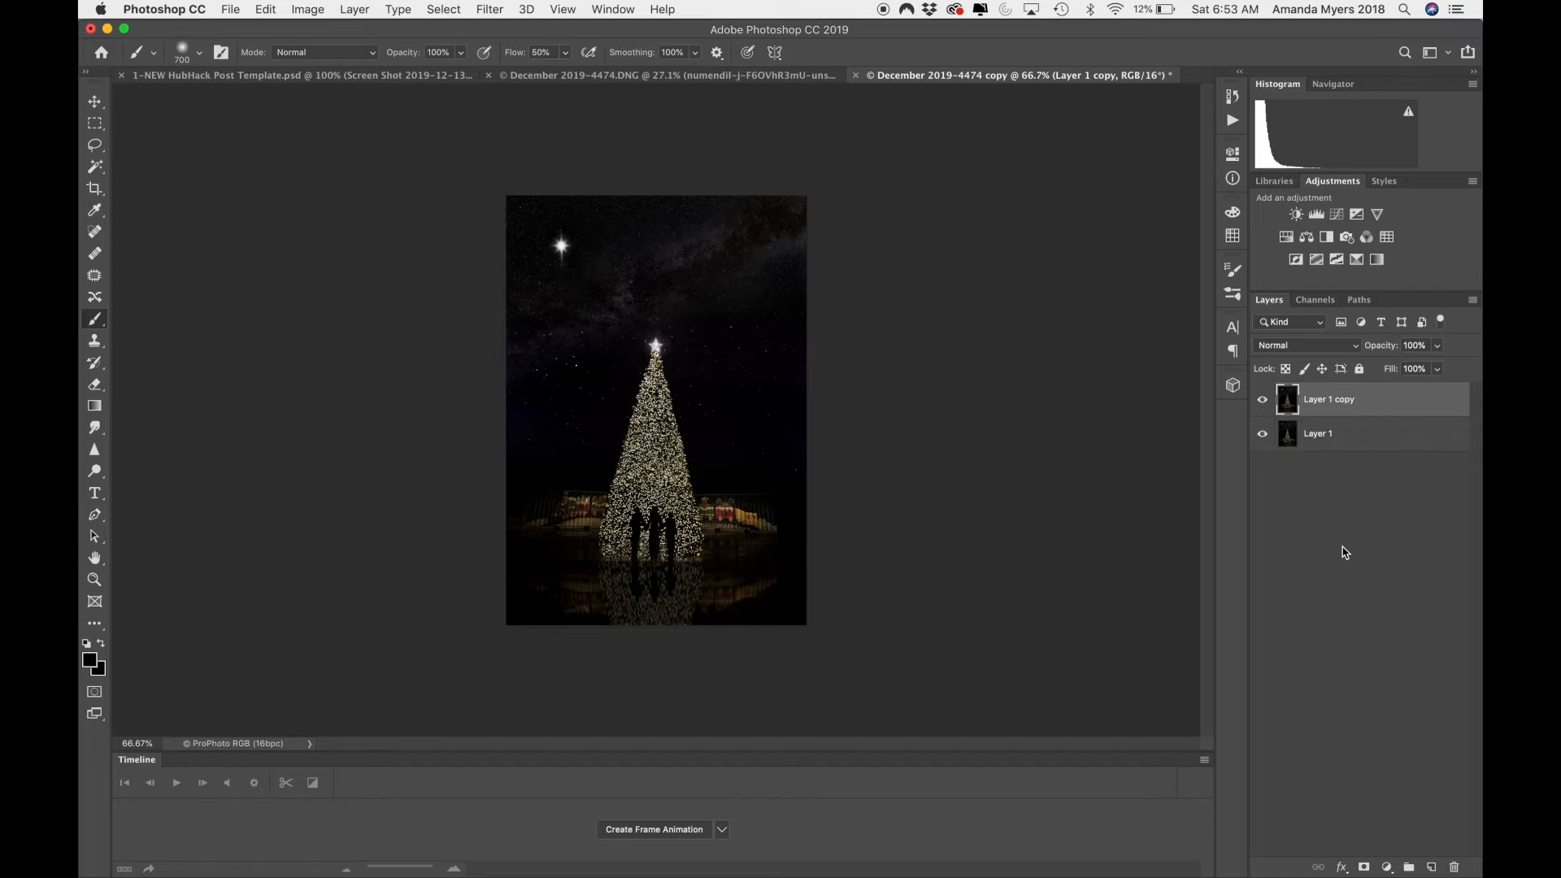
pyautogui.click(481, 13)
pyautogui.moveTo(503, 418)
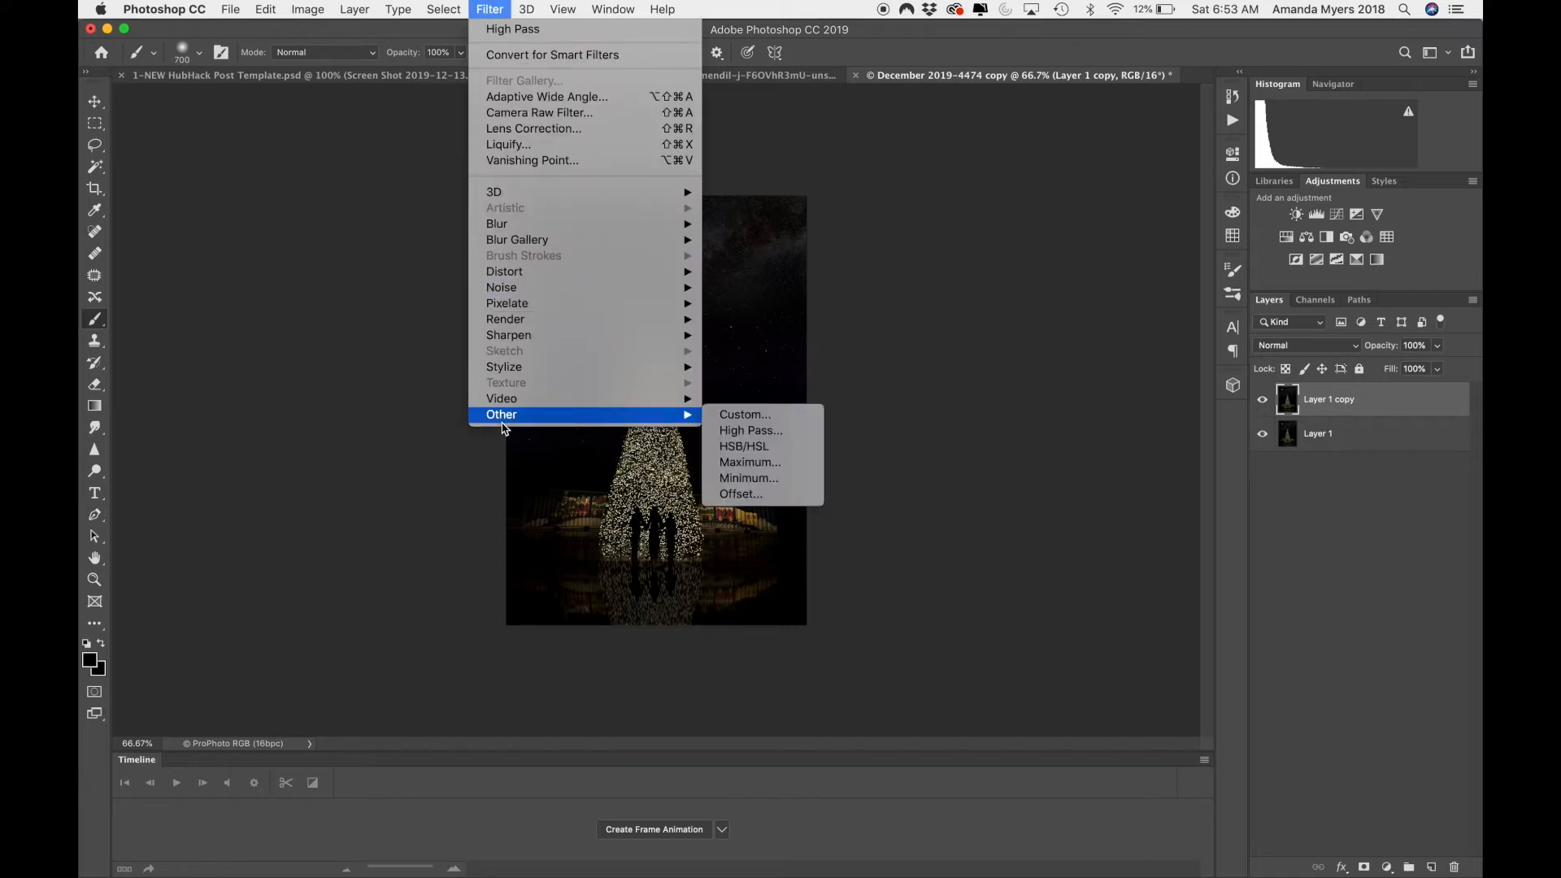
pyautogui.click(746, 436)
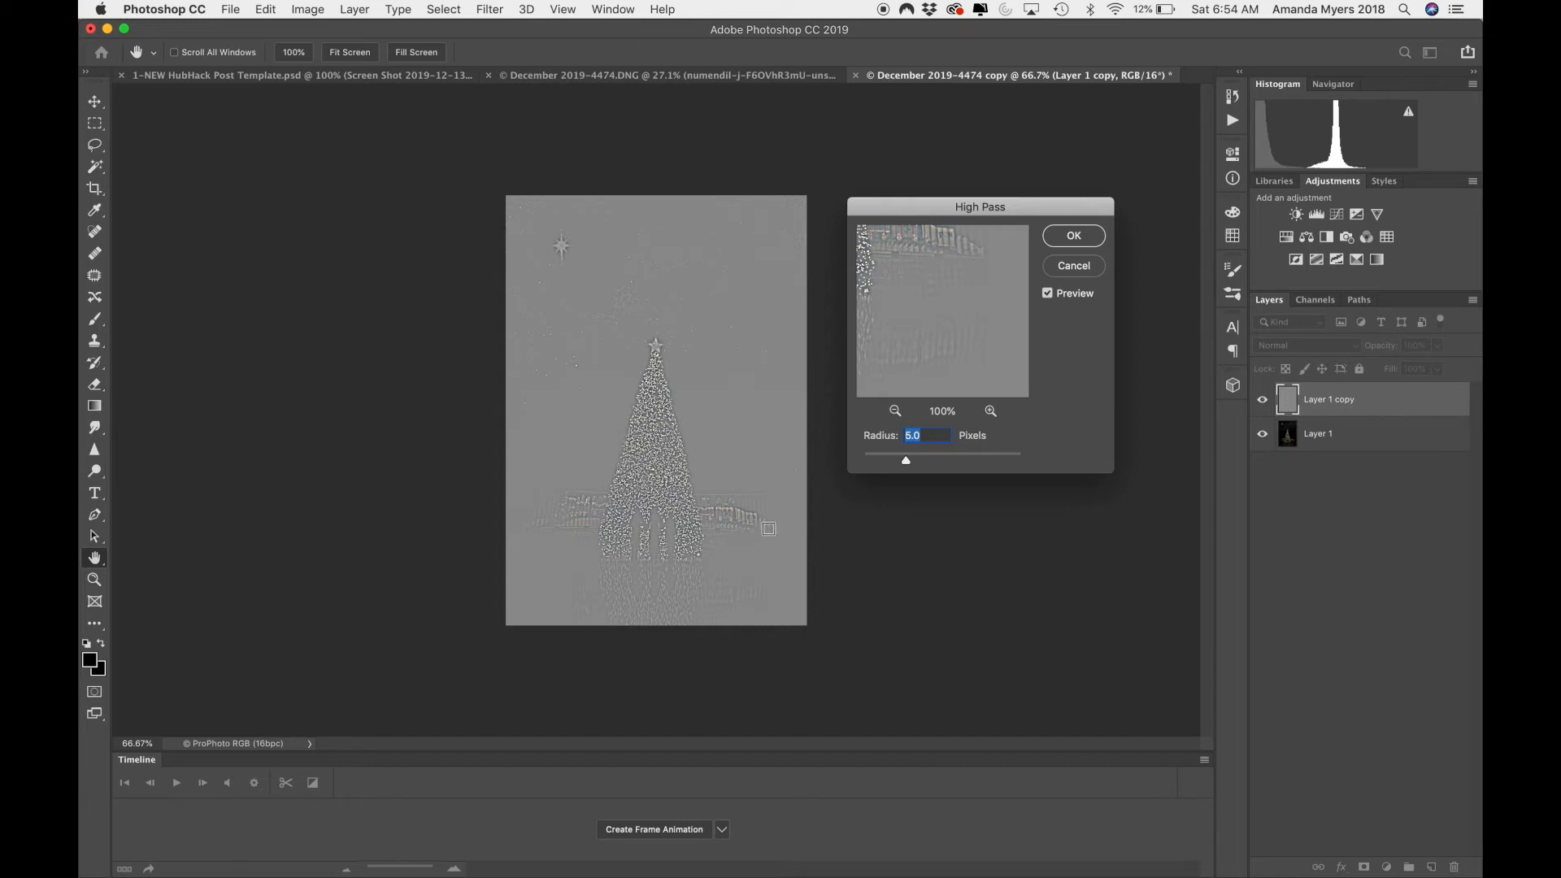
# Step: Apply the High Pass filter to the duplicate layer with a radius of 7.6 pixels, previewing the buildings and the bright star
pyautogui.click(714, 515)
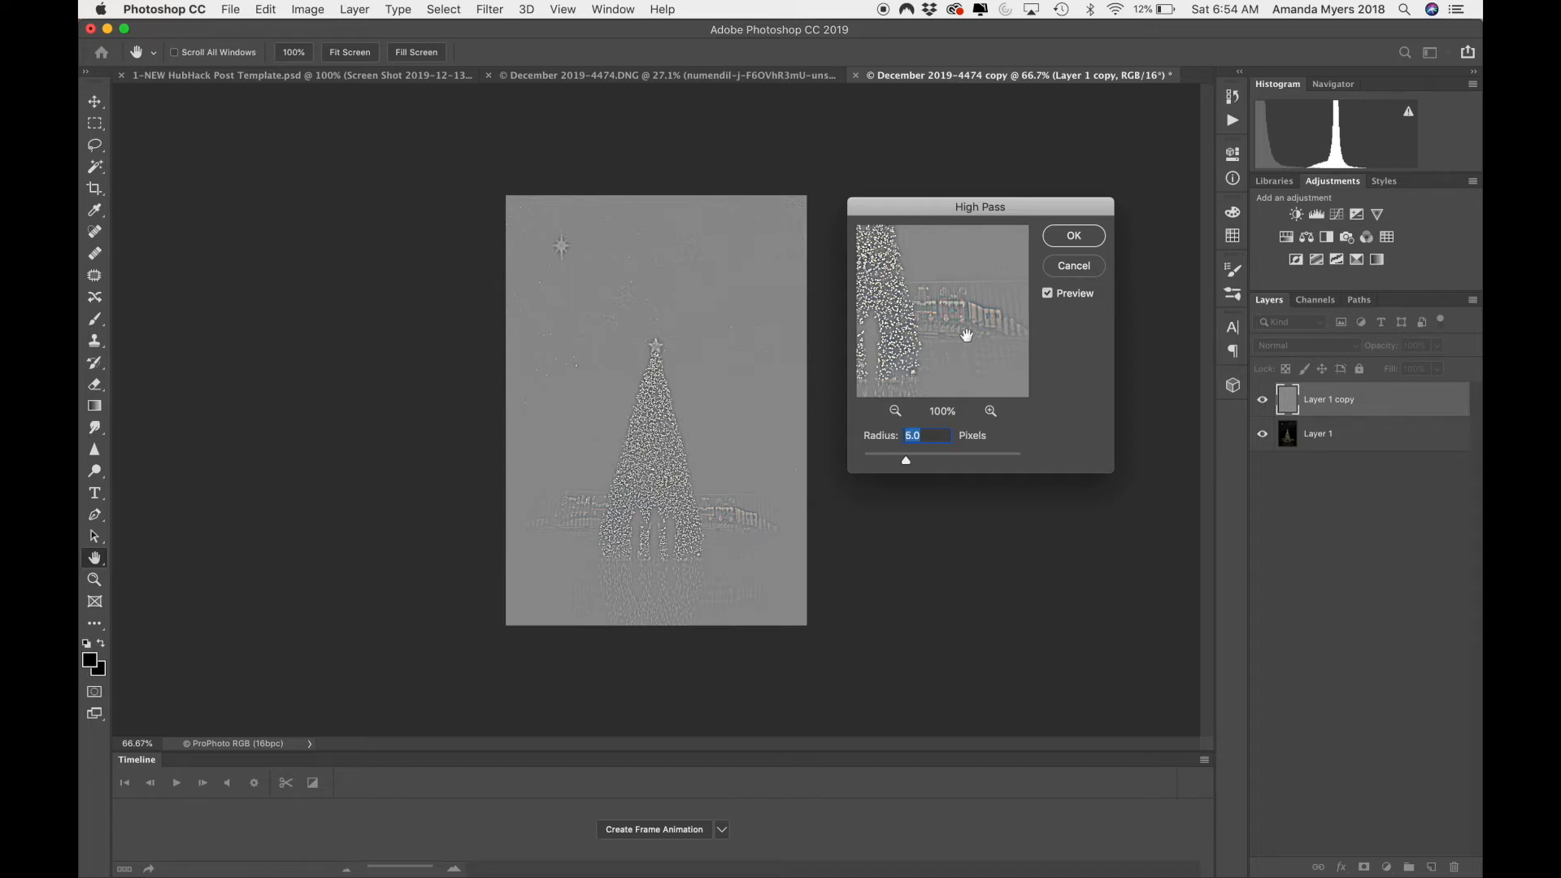
pyautogui.moveTo(908, 465); pyautogui.dragTo(876, 466)
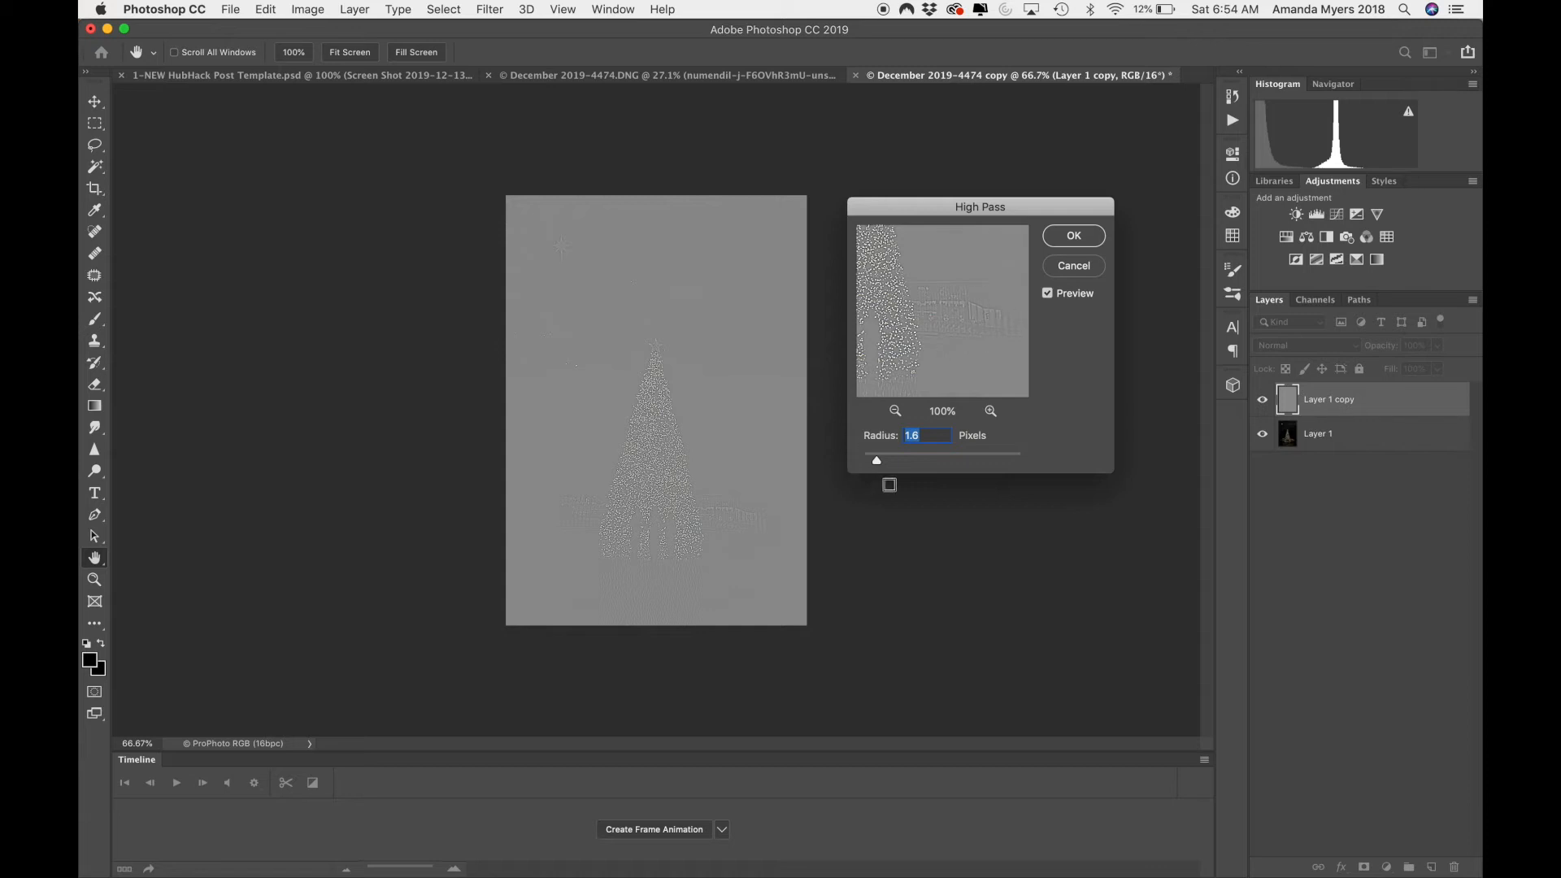
pyautogui.moveTo(877, 462); pyautogui.dragTo(913, 462)
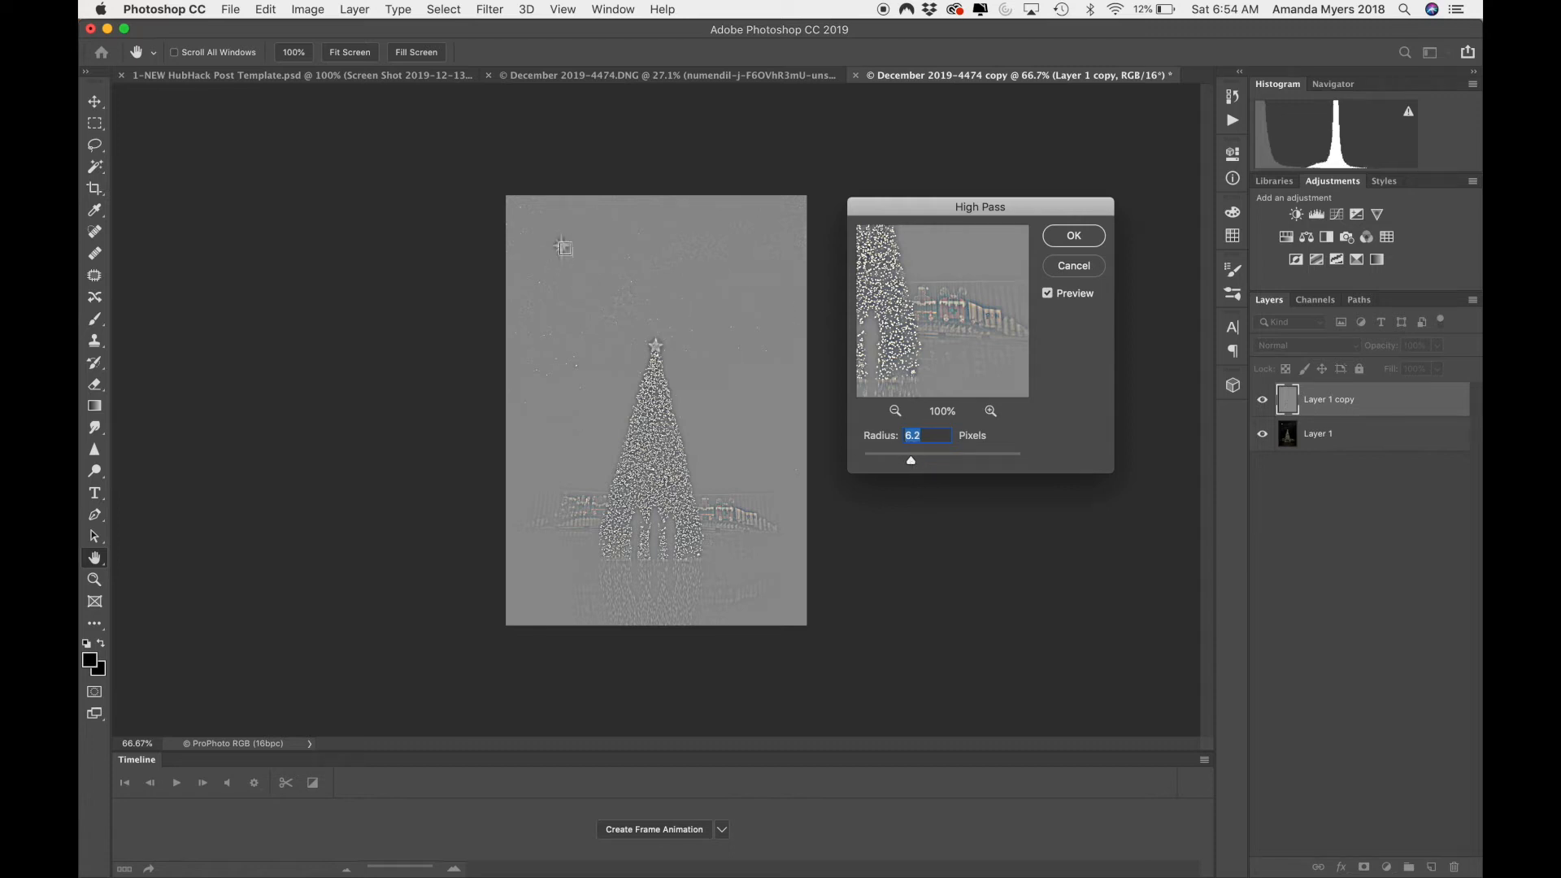
pyautogui.click(561, 251)
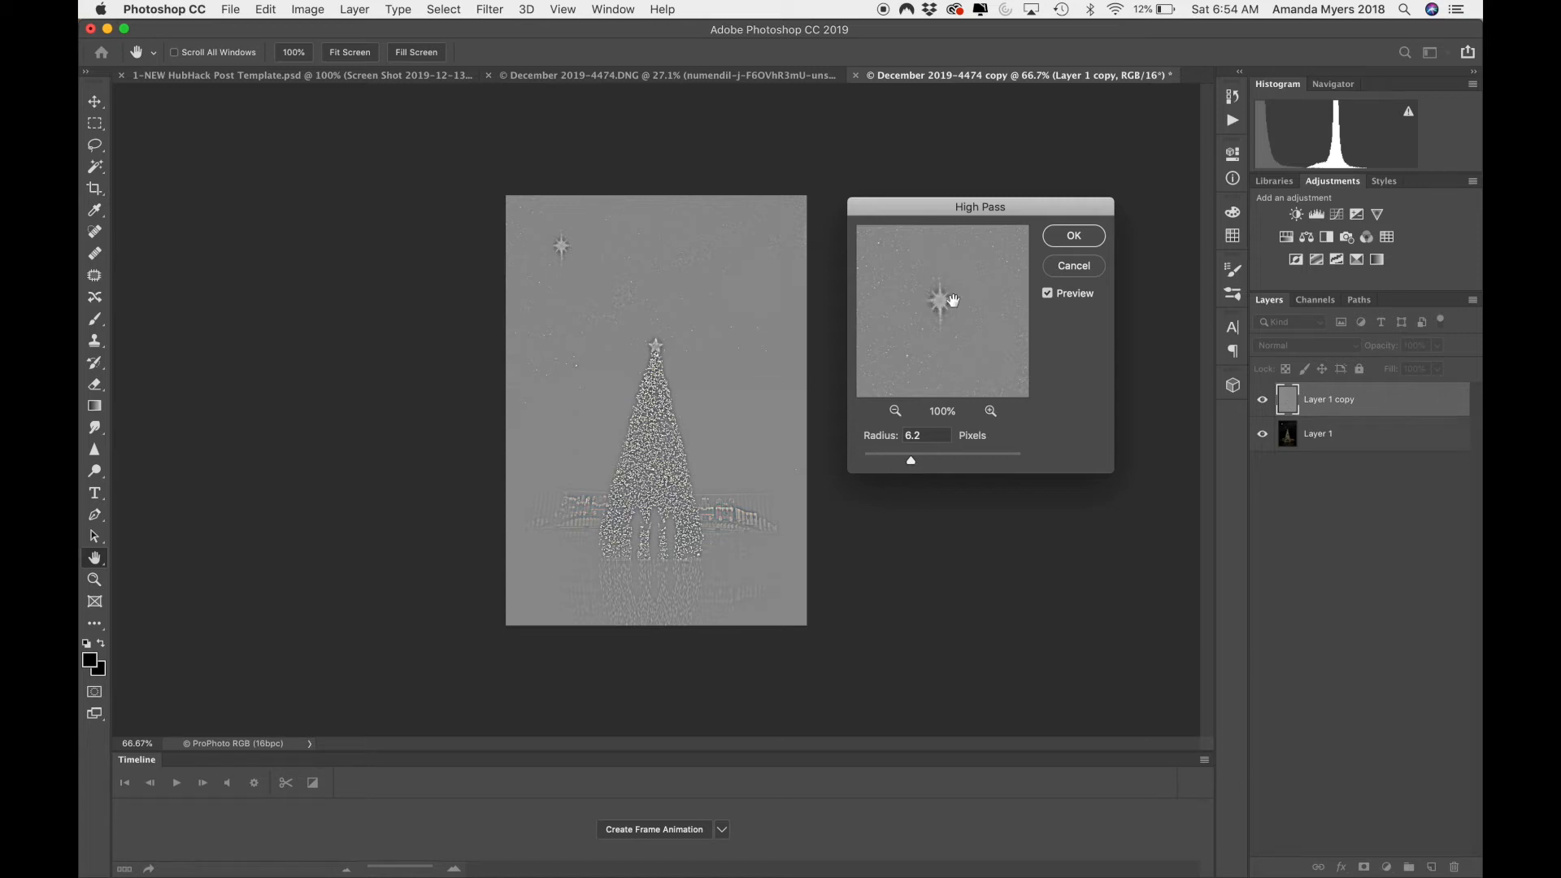
pyautogui.moveTo(913, 463)
pyautogui.mouseDown()
pyautogui.moveTo(958, 462)
pyautogui.moveTo(899, 464)
pyautogui.moveTo(919, 462)
pyautogui.mouseUp()
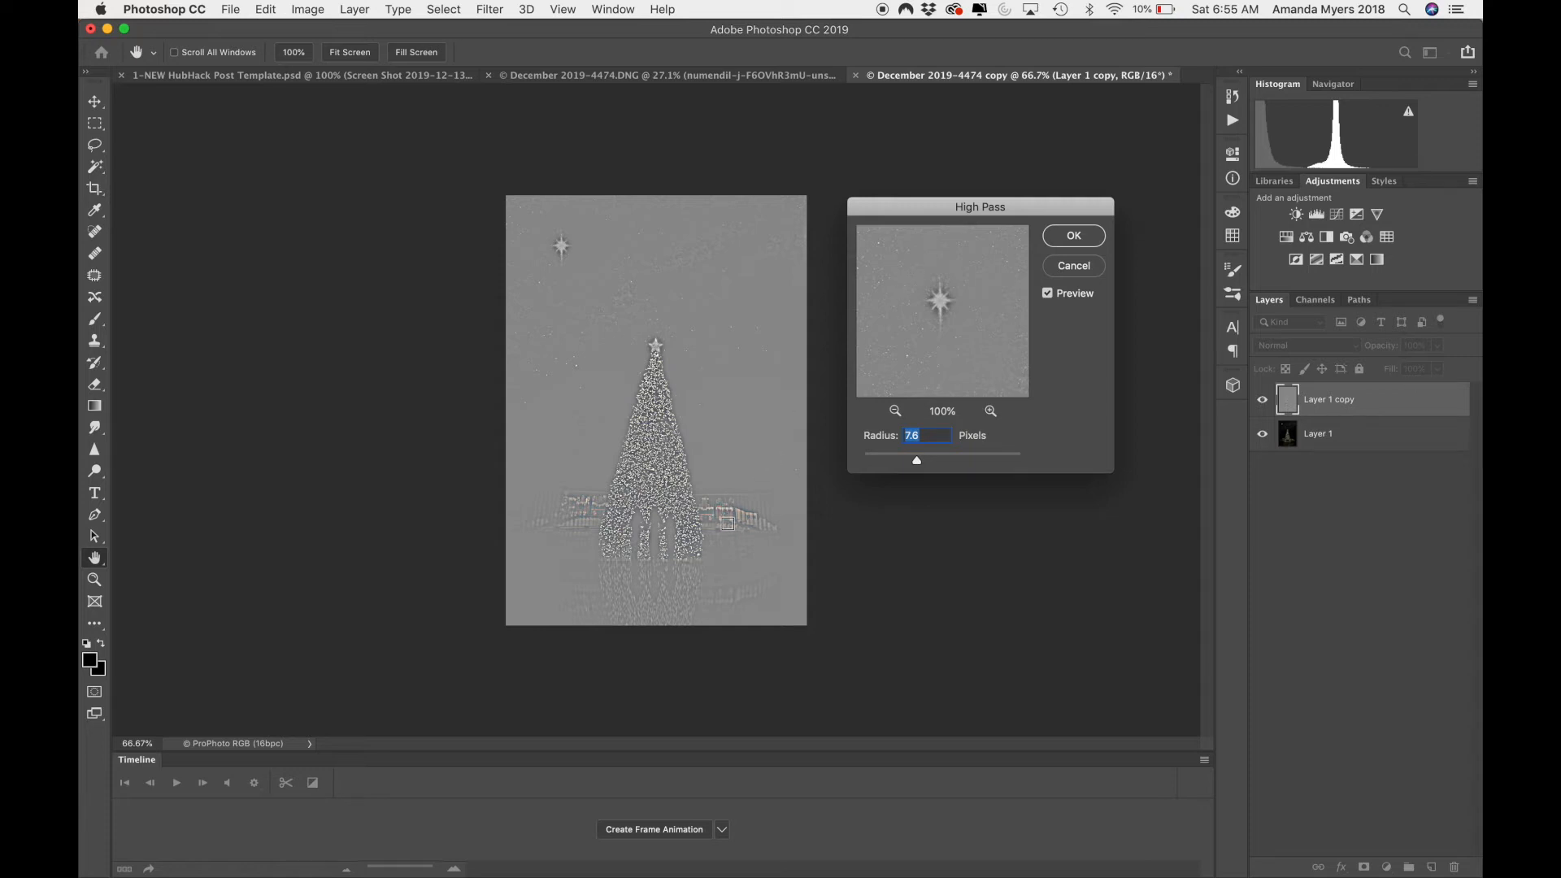
pyautogui.click(1089, 244)
# Step: Set the blend mode of the High Pass layer to Soft Light
pyautogui.press('b')
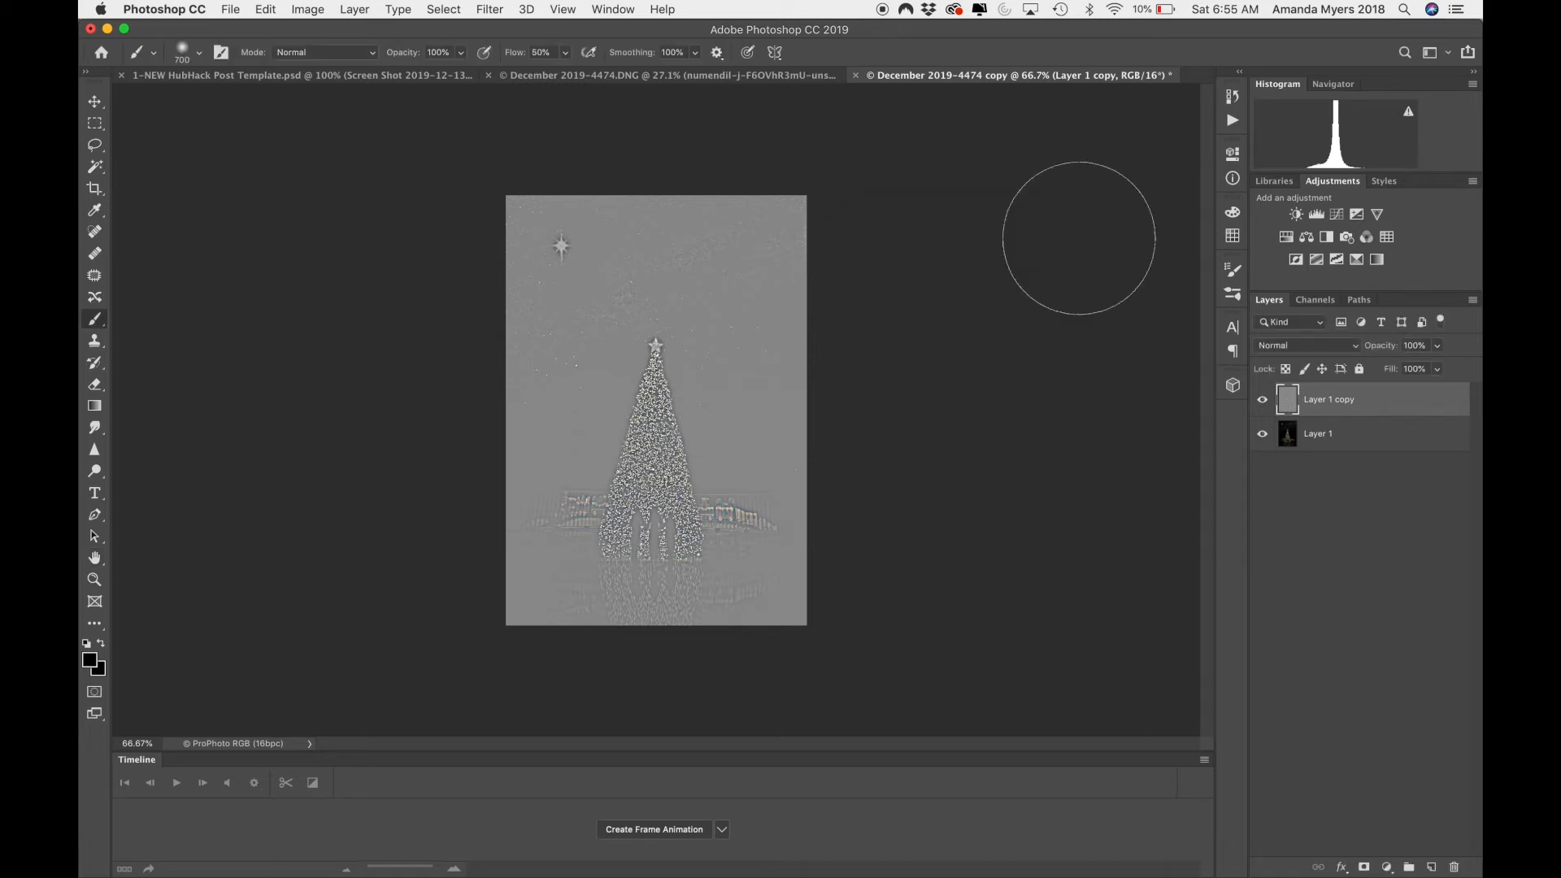
pyautogui.click(1283, 348)
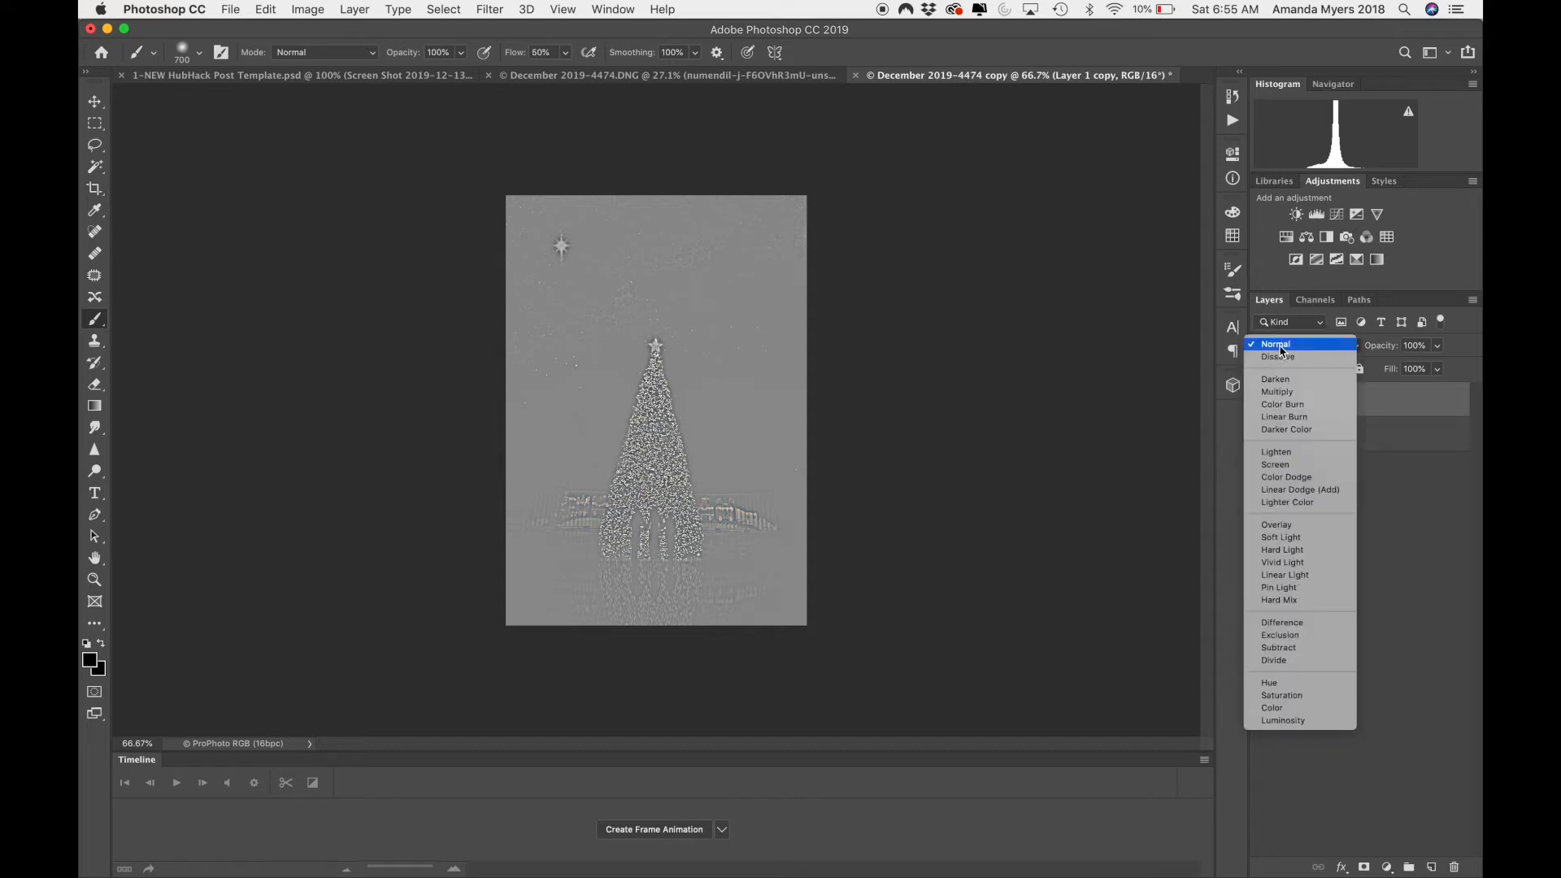
pyautogui.click(1290, 542)
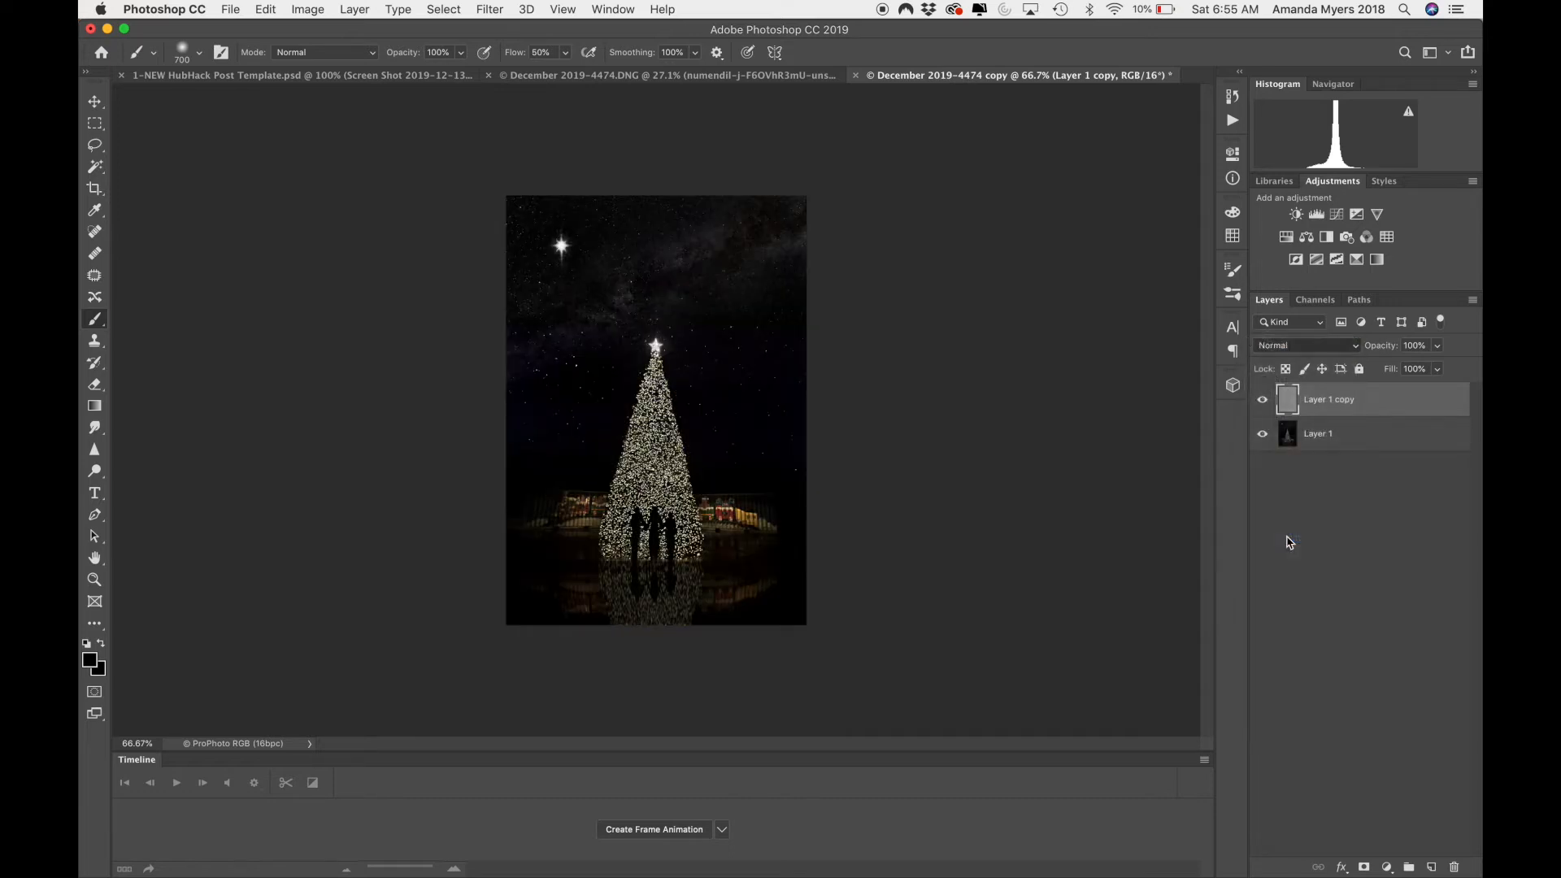
# Step: Compare the image with and without the High Pass layer, examining the sharpening of the star, tree and buildings at 100% zoom
pyautogui.click(1264, 401)
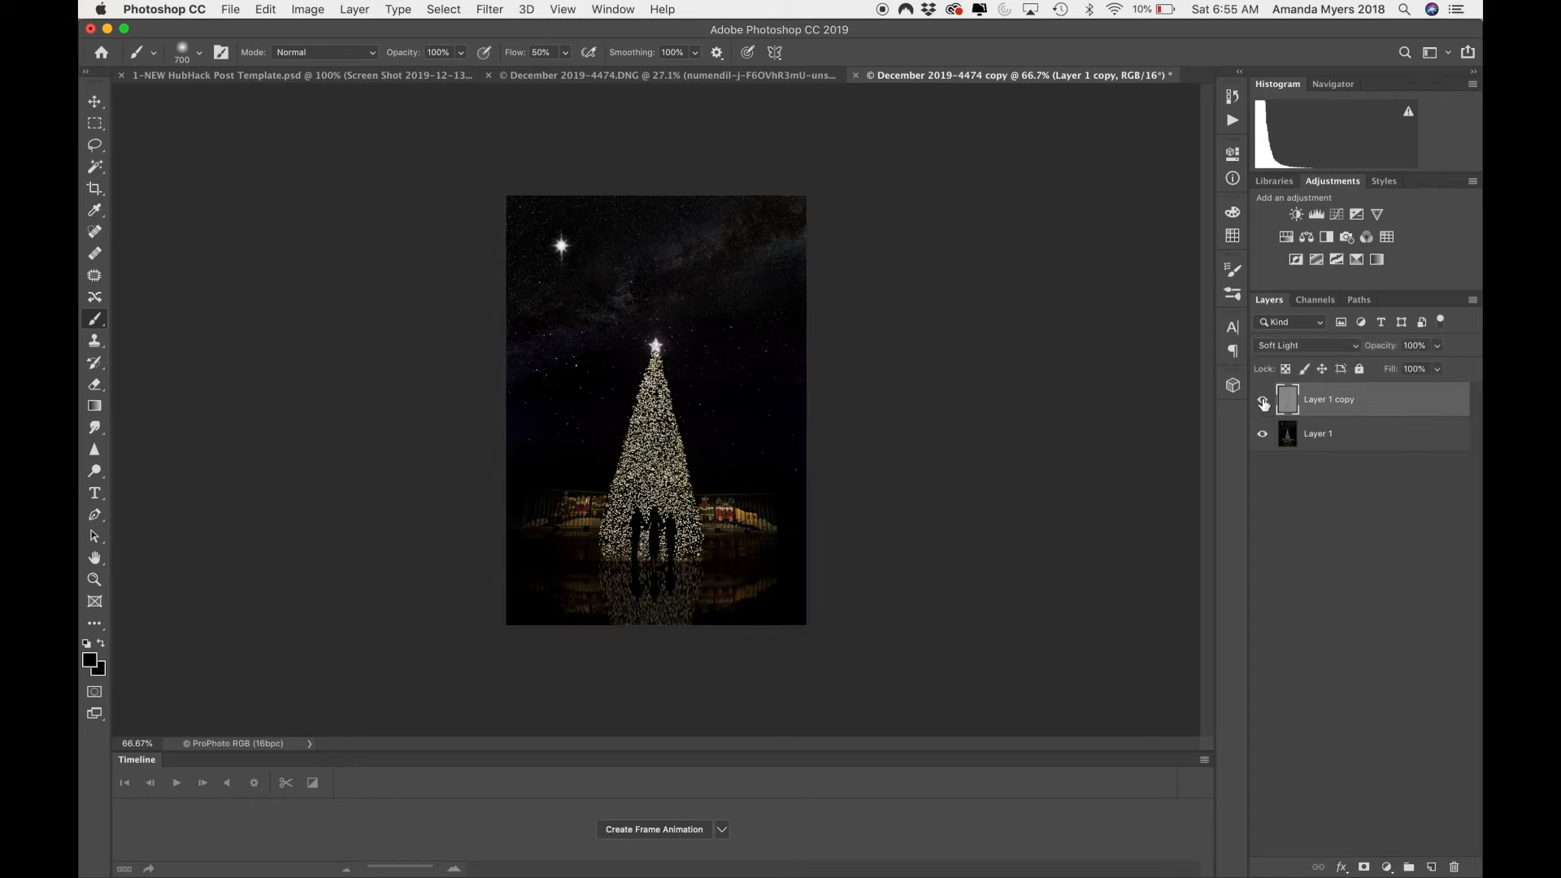
pyautogui.click(1264, 401)
pyautogui.click(1263, 401)
pyautogui.click(1263, 401)
pyautogui.press('z')
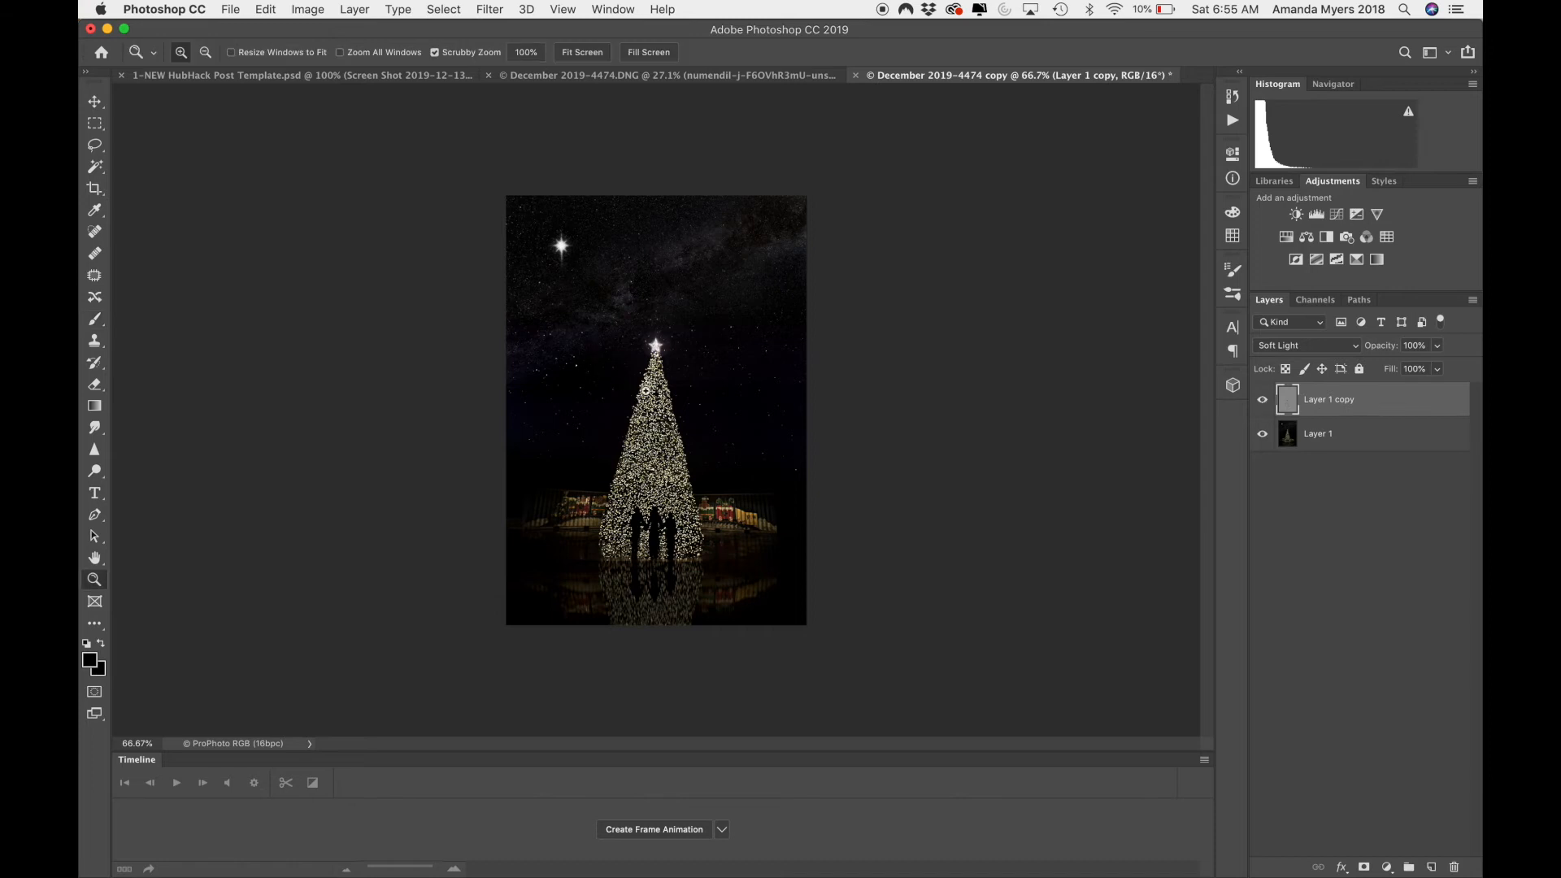
pyautogui.click(660, 394)
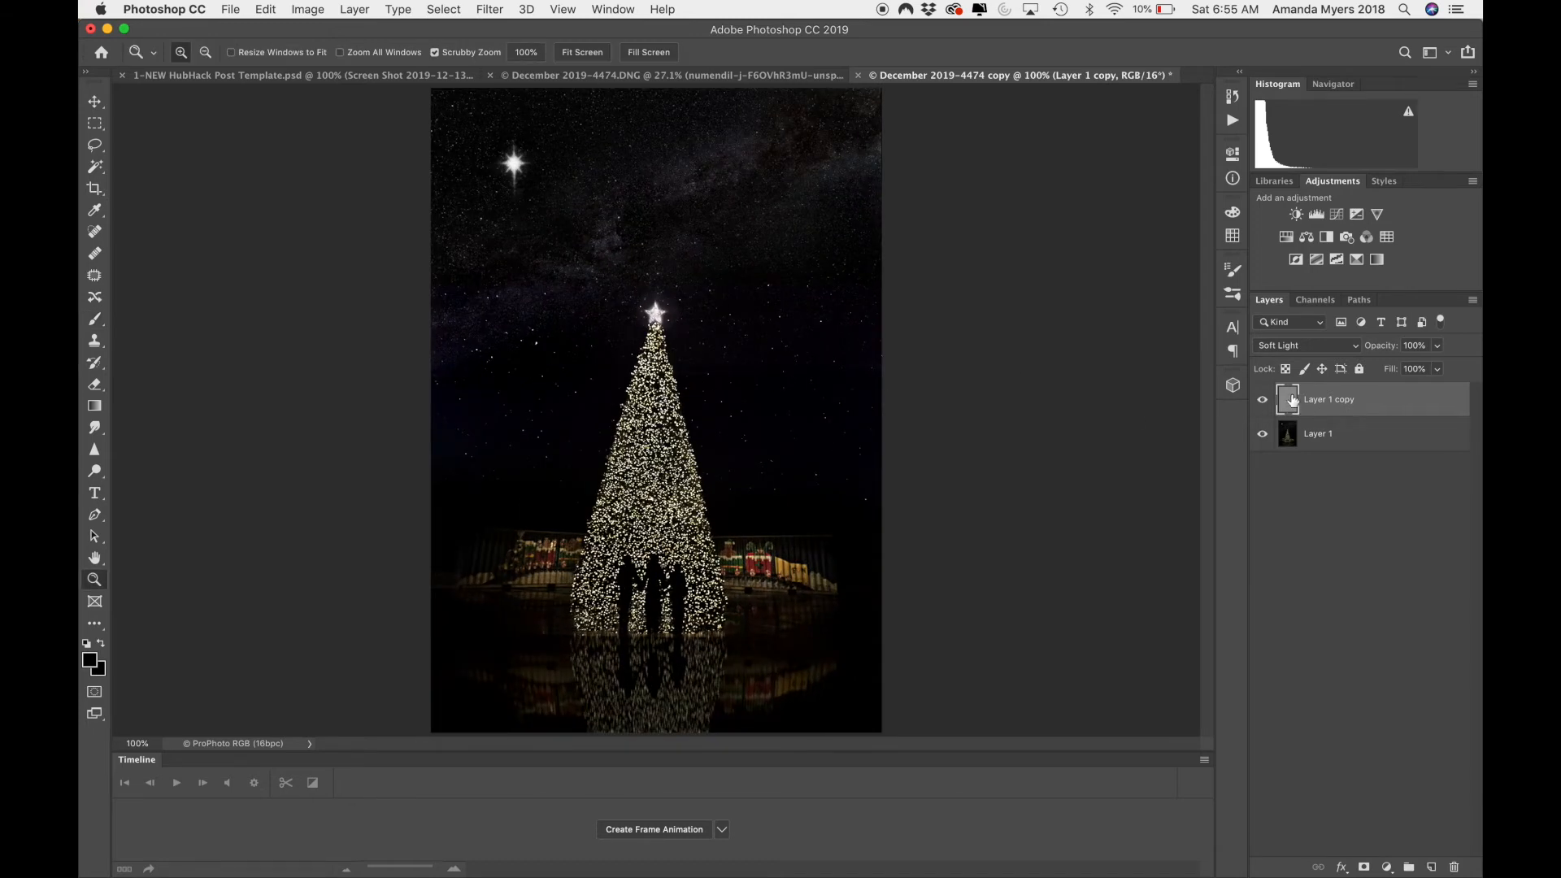
pyautogui.click(1261, 401)
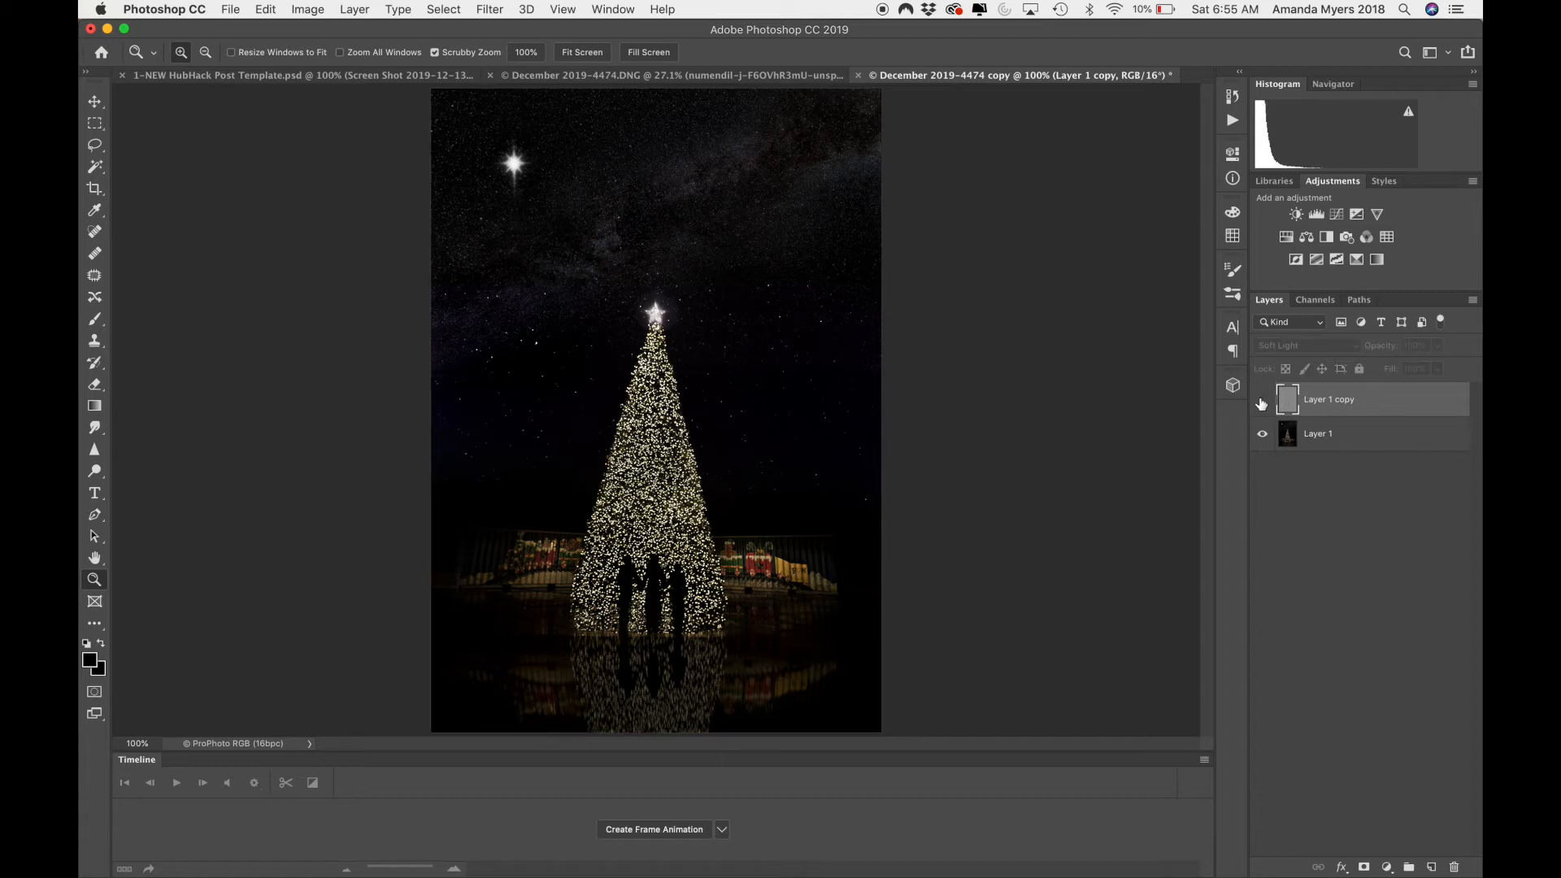
pyautogui.click(1262, 401)
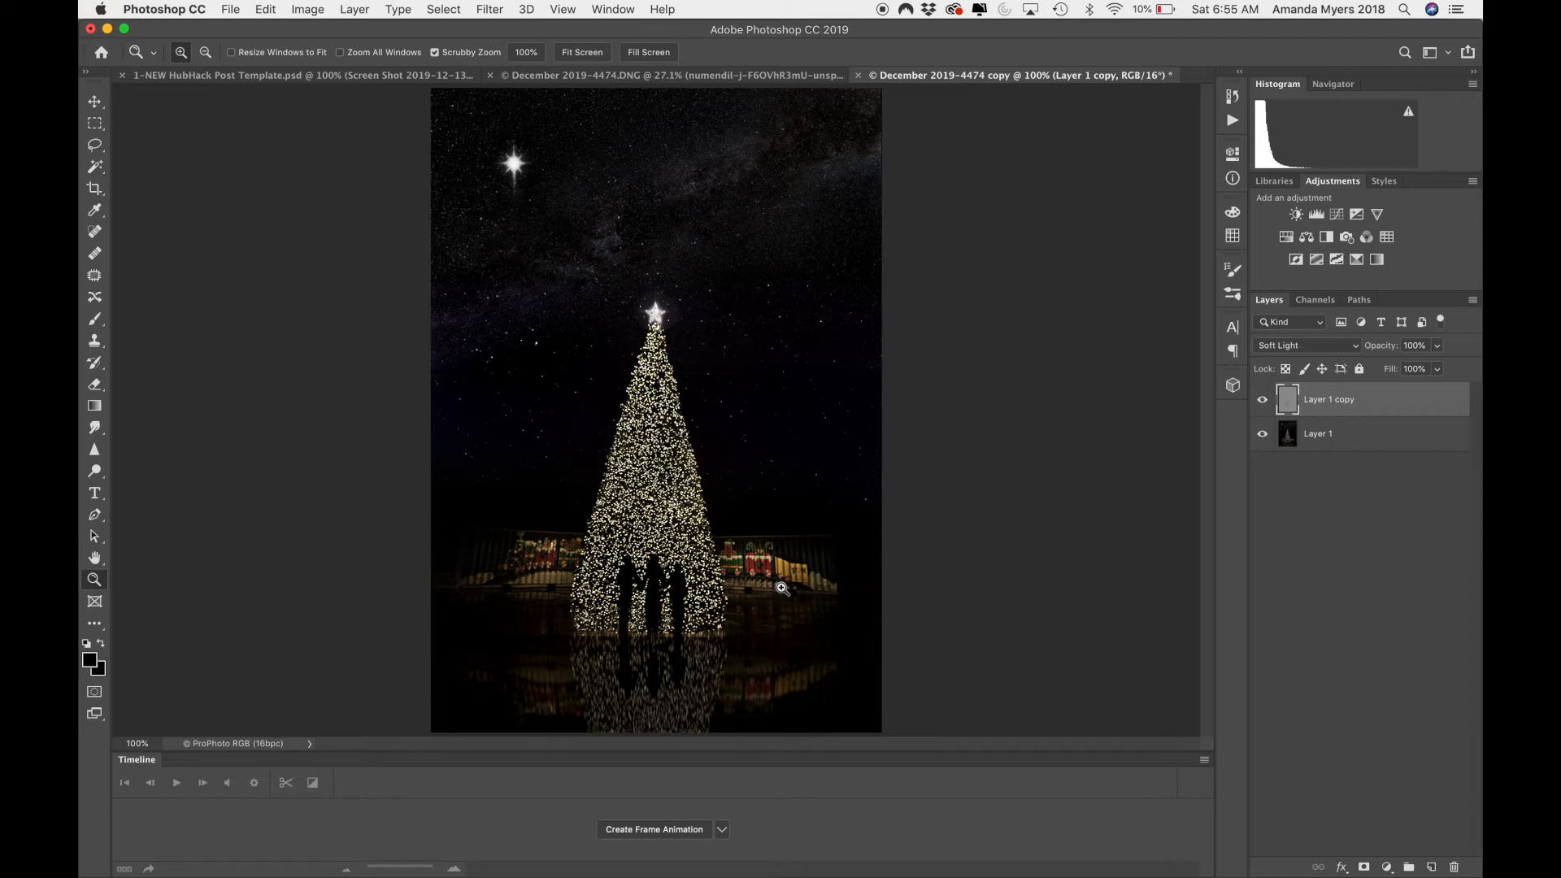
pyautogui.click(1265, 402)
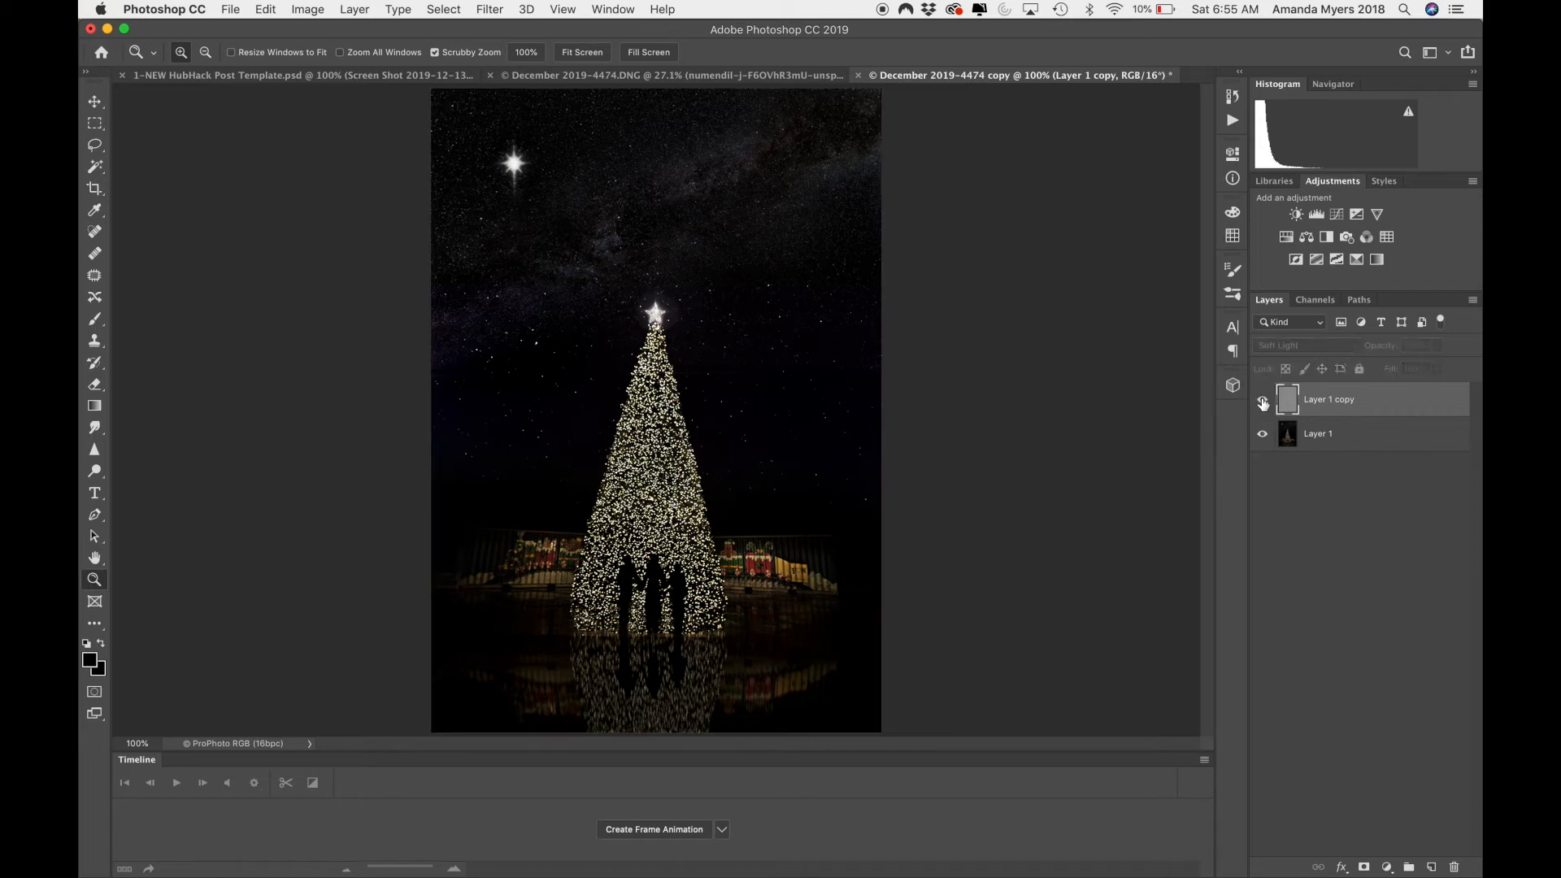
pyautogui.click(1262, 402)
pyautogui.click(1262, 401)
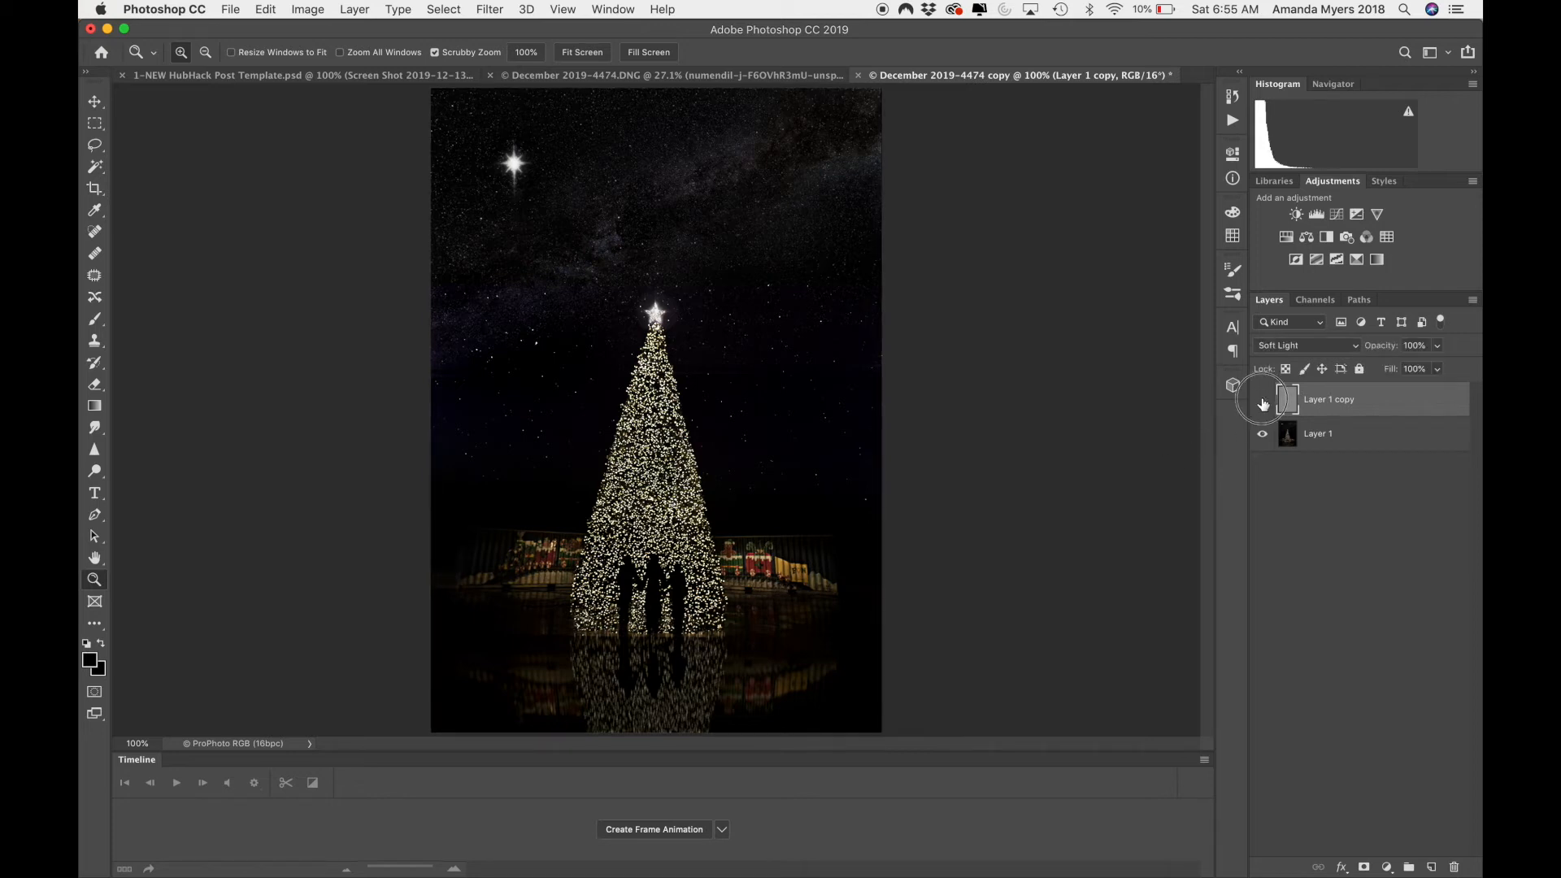
pyautogui.click(1263, 401)
pyautogui.click(1262, 402)
pyautogui.click(1263, 402)
pyautogui.click(1263, 401)
pyautogui.click(1263, 401)
pyautogui.click(1263, 402)
pyautogui.click(1263, 402)
pyautogui.click(1263, 402)
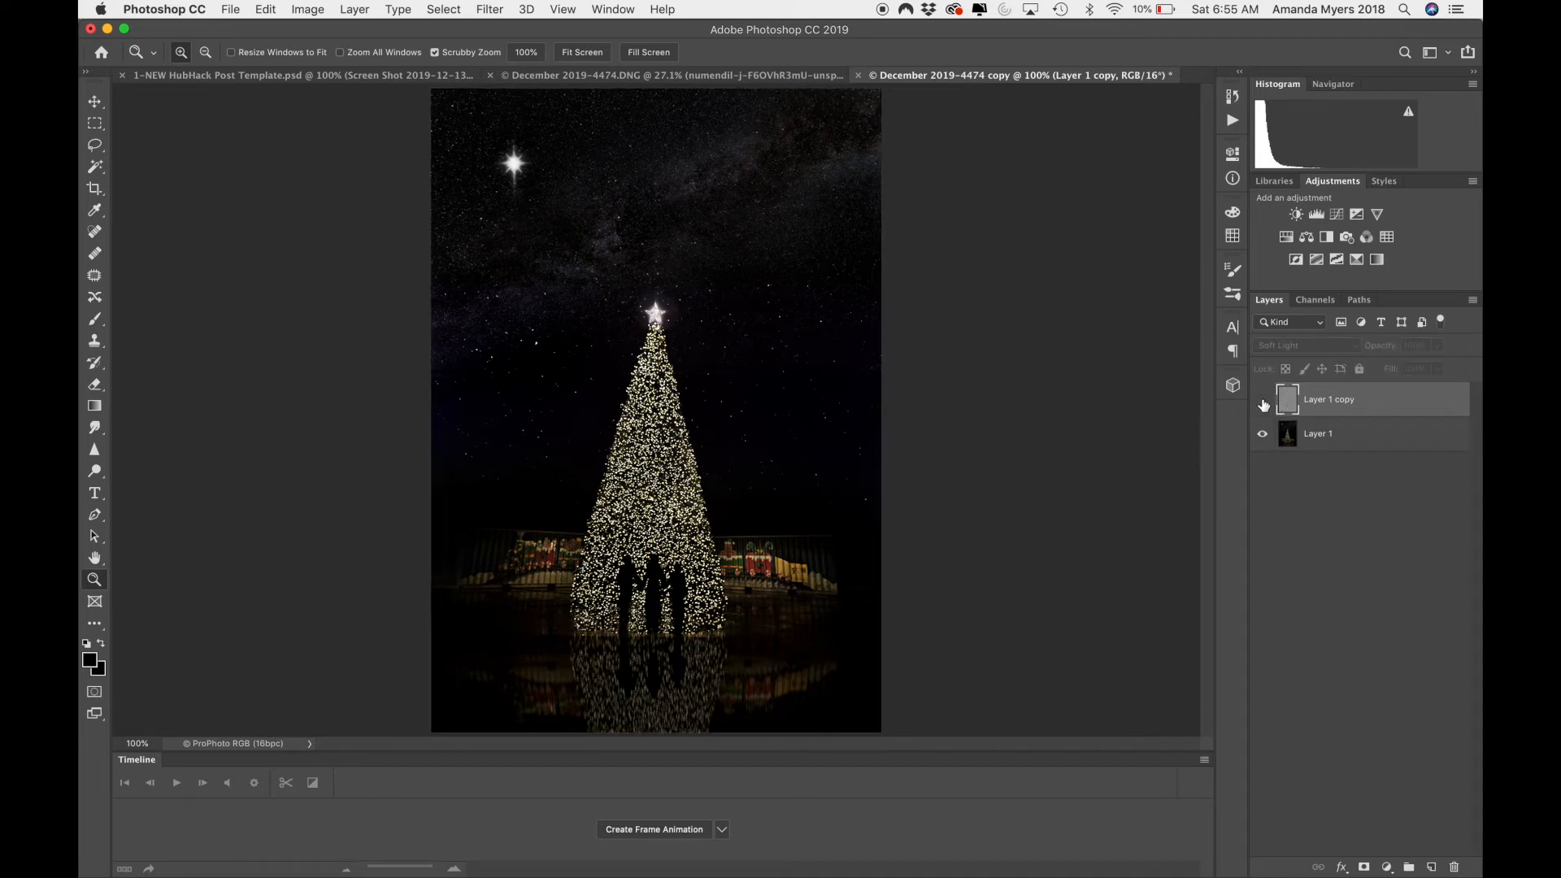
pyautogui.click(1262, 401)
pyautogui.click(1263, 402)
pyautogui.click(1262, 401)
pyautogui.click(1262, 401)
pyautogui.click(1262, 401)
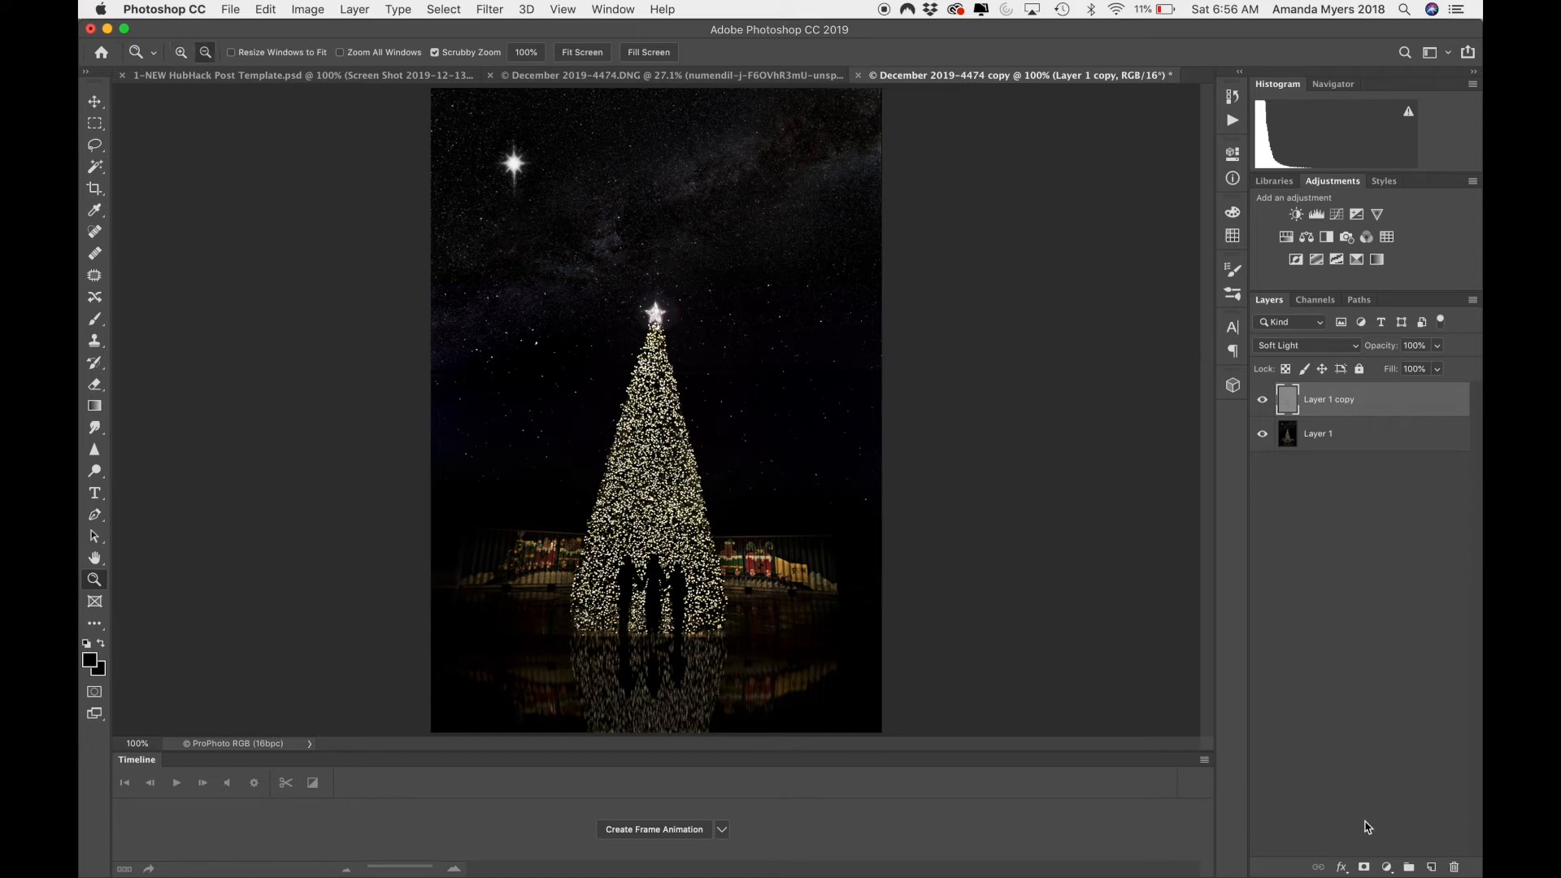
# Step: Add a black mask to the High Pass layer, paint white with a 100-pixel brush over the bright star and the buildings, and compare the result
pyautogui.keyDown('alt'); pyautogui.click(1364, 867); pyautogui.keyUp('alt')
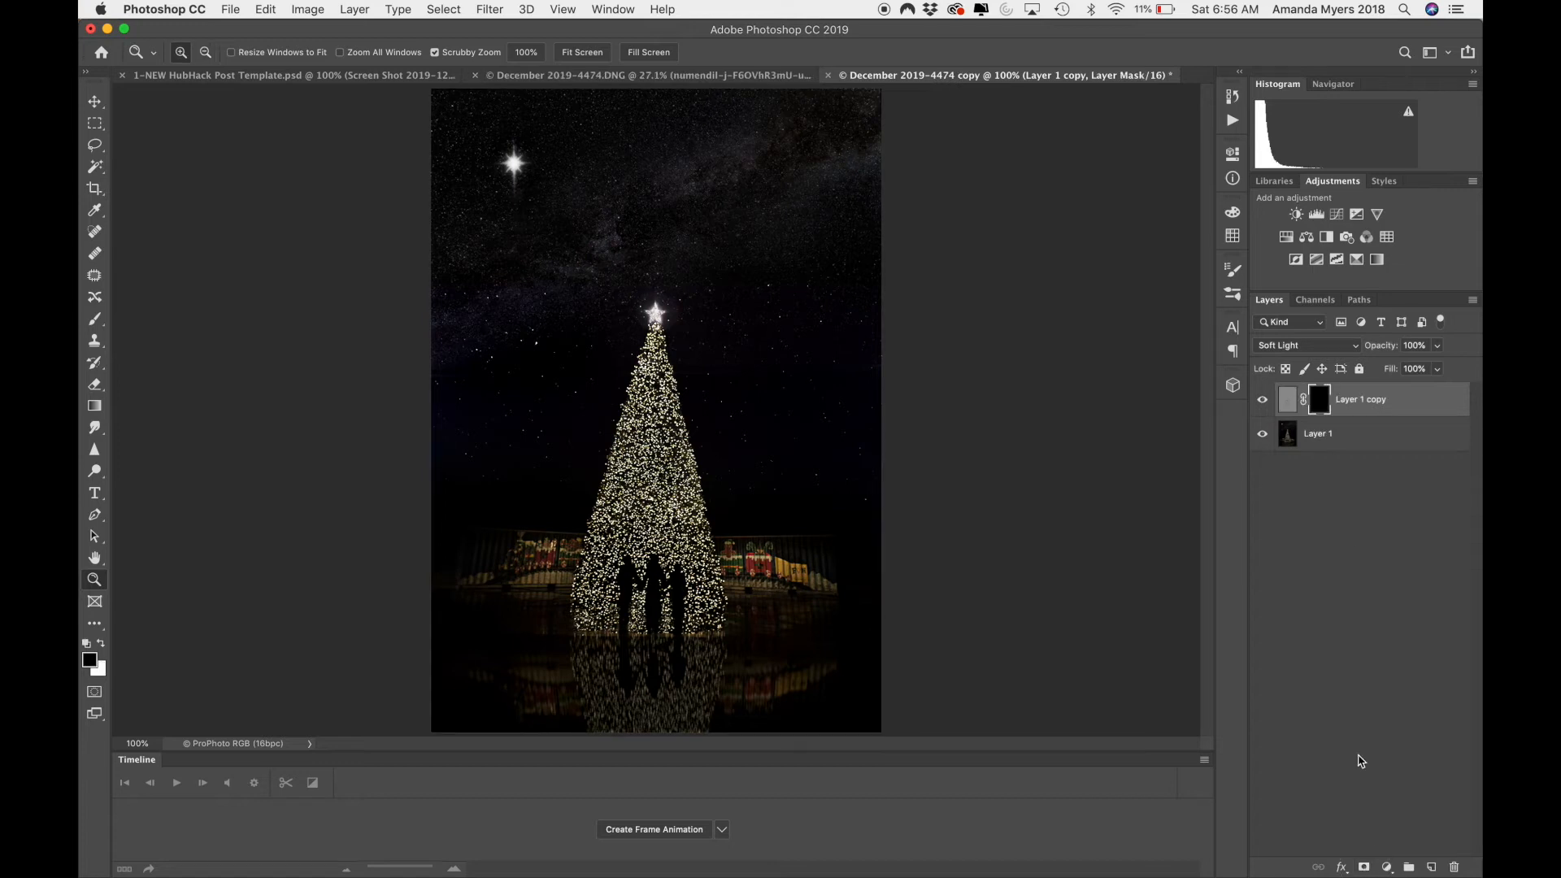
pyautogui.press('b')
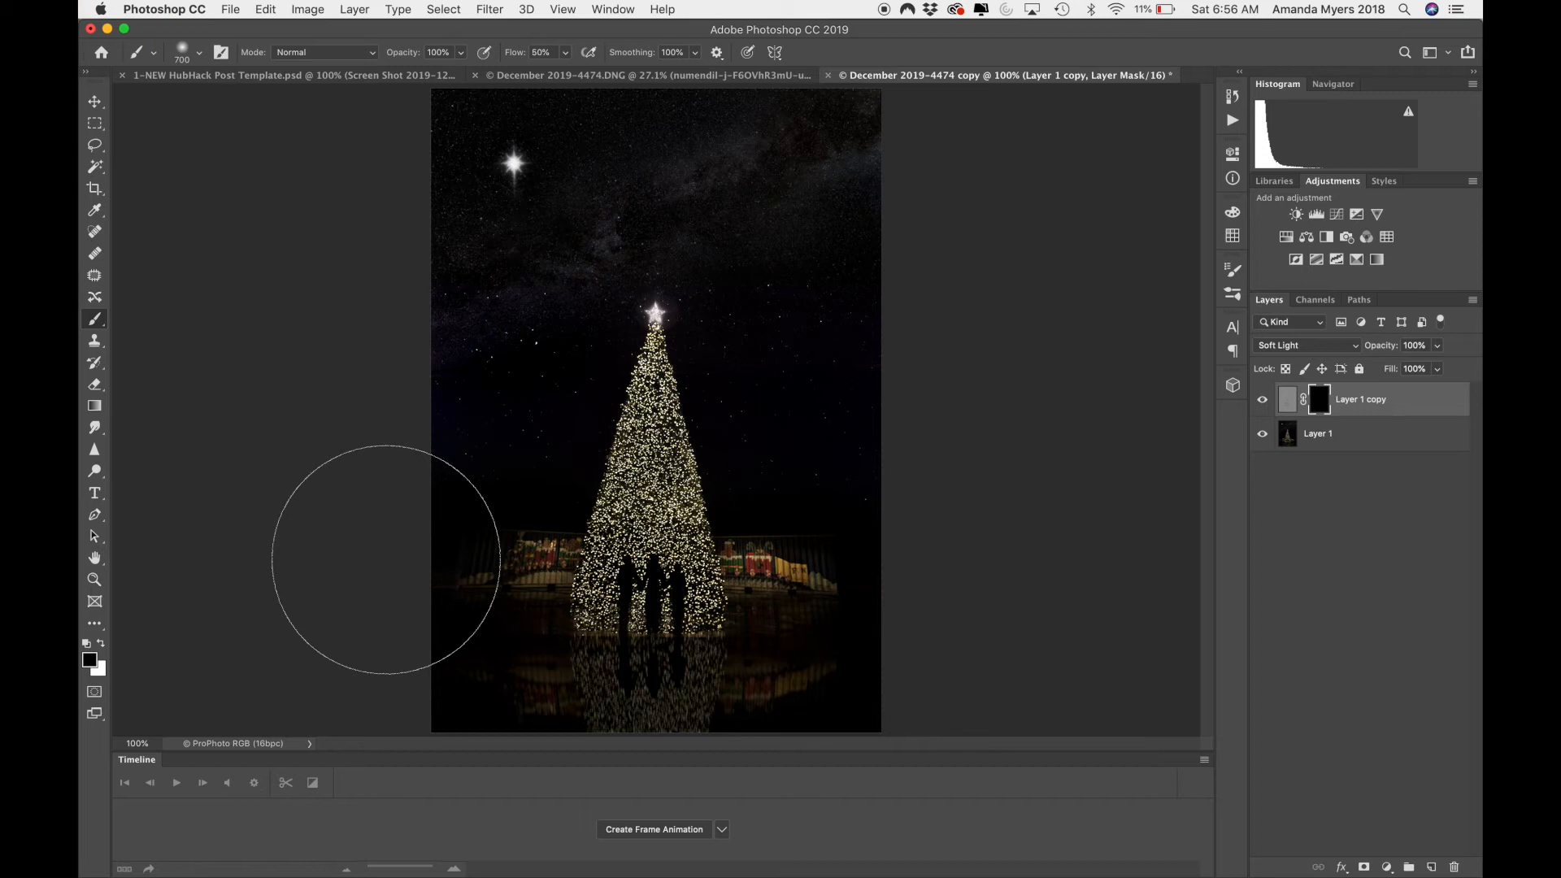
pyautogui.press('x')
pyautogui.press('[')
pyautogui.press('[')
pyautogui.press('[')
pyautogui.press('[')
pyautogui.press('[')
pyautogui.press('[')
pyautogui.press('[')
pyautogui.press('[')
pyautogui.press('[')
pyautogui.press('[')
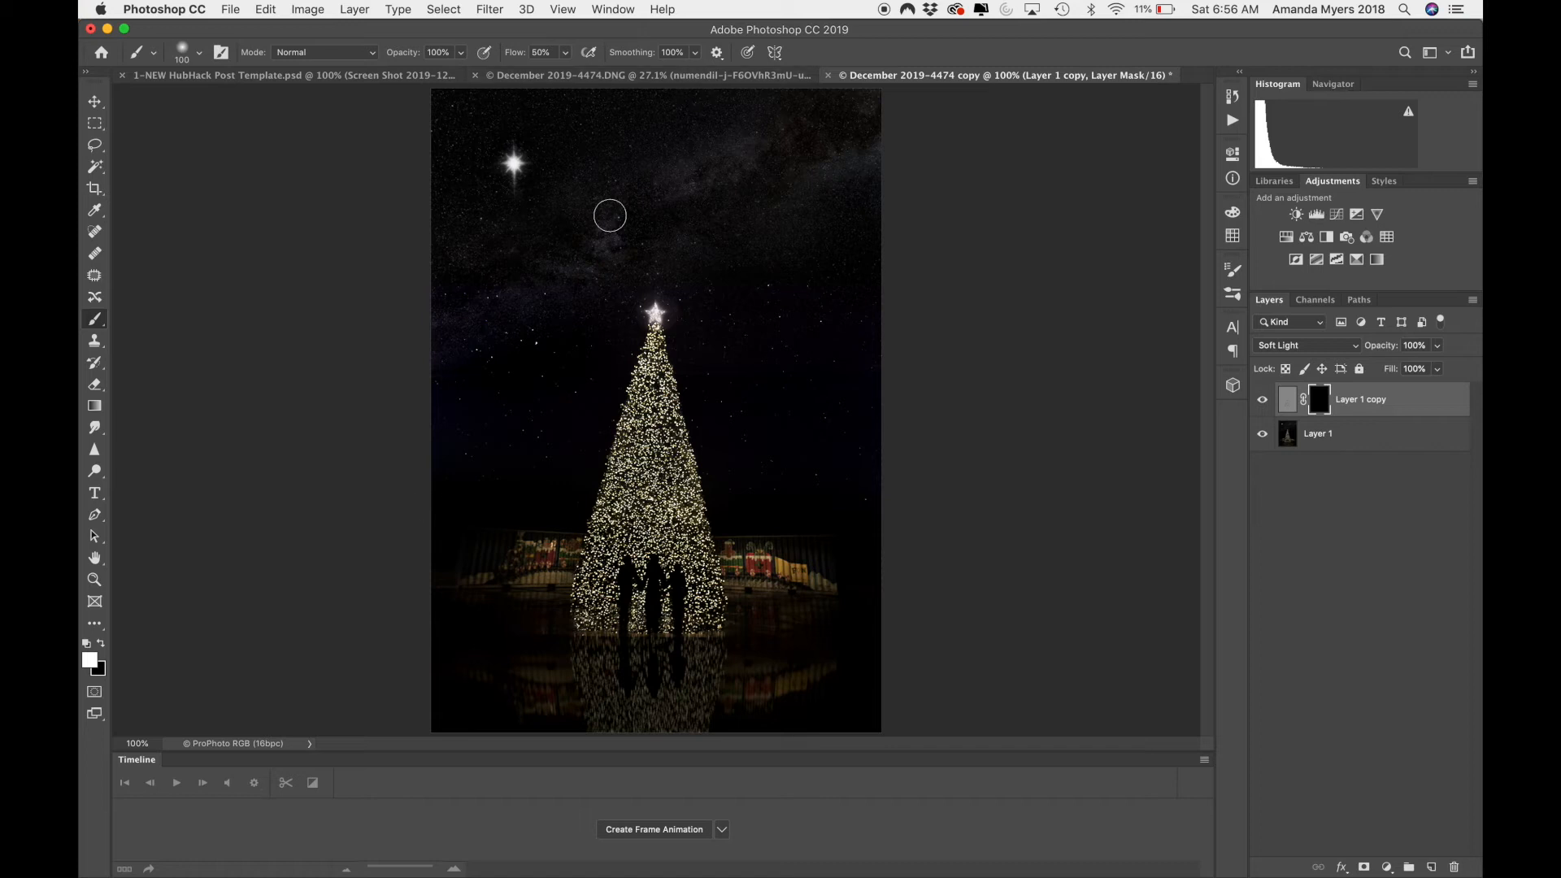
pyautogui.click(515, 163)
pyautogui.moveTo(749, 566); pyautogui.dragTo(814, 572)
pyautogui.moveTo(566, 561); pyautogui.dragTo(517, 575)
pyautogui.click(1265, 401)
pyautogui.click(1265, 402)
pyautogui.click(1265, 402)
pyautogui.click(1265, 402)
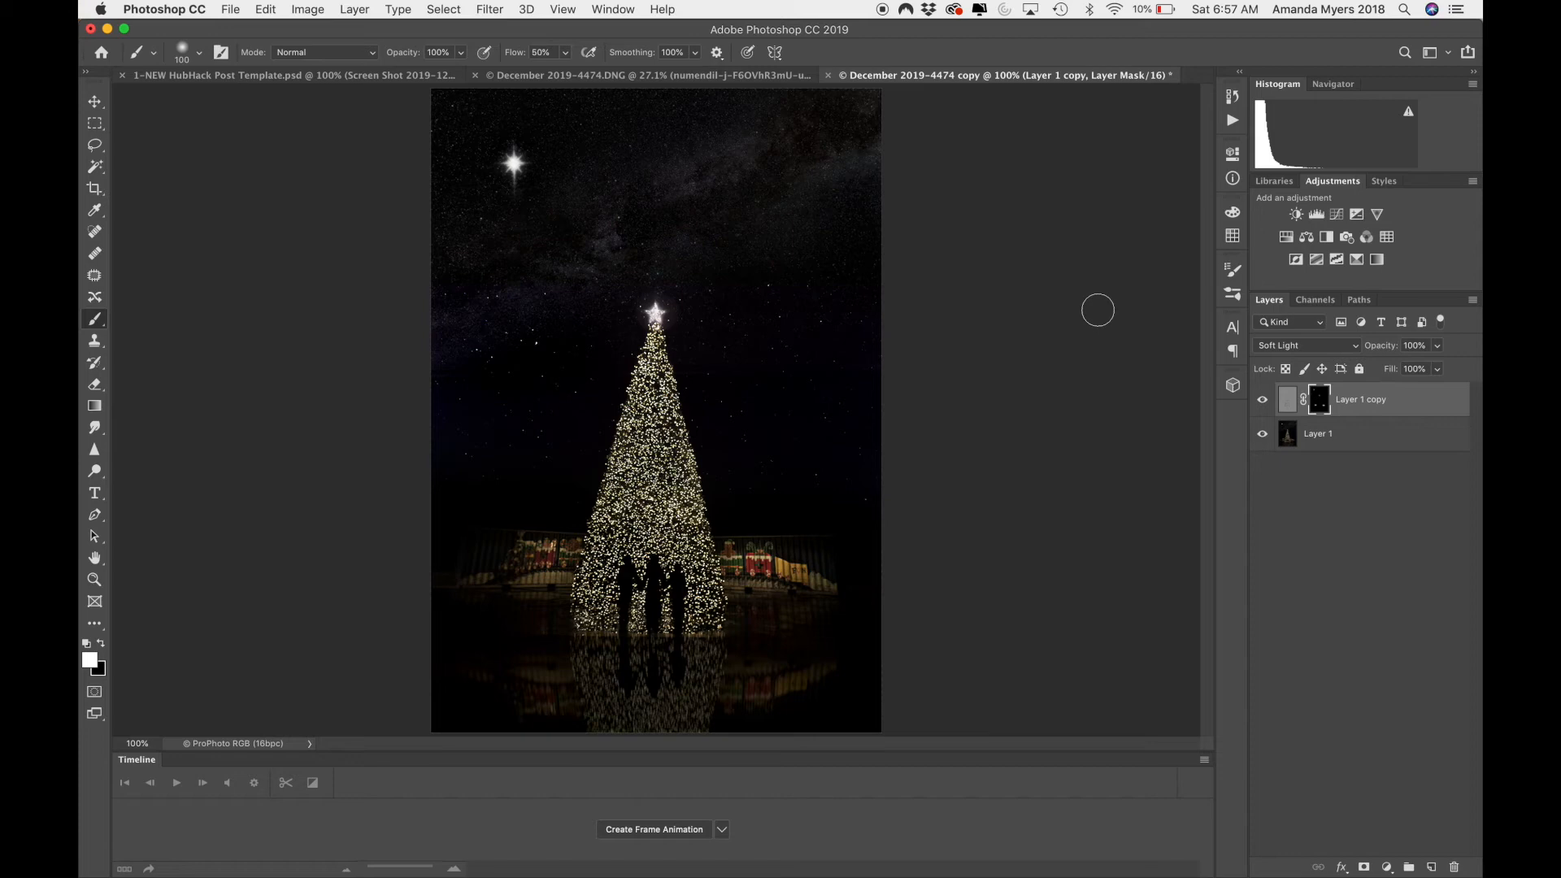
# Step: Save a copy to the iCloud Desktop as a PNG named "suwanee christmas tree night"
pyautogui.press('super+s')
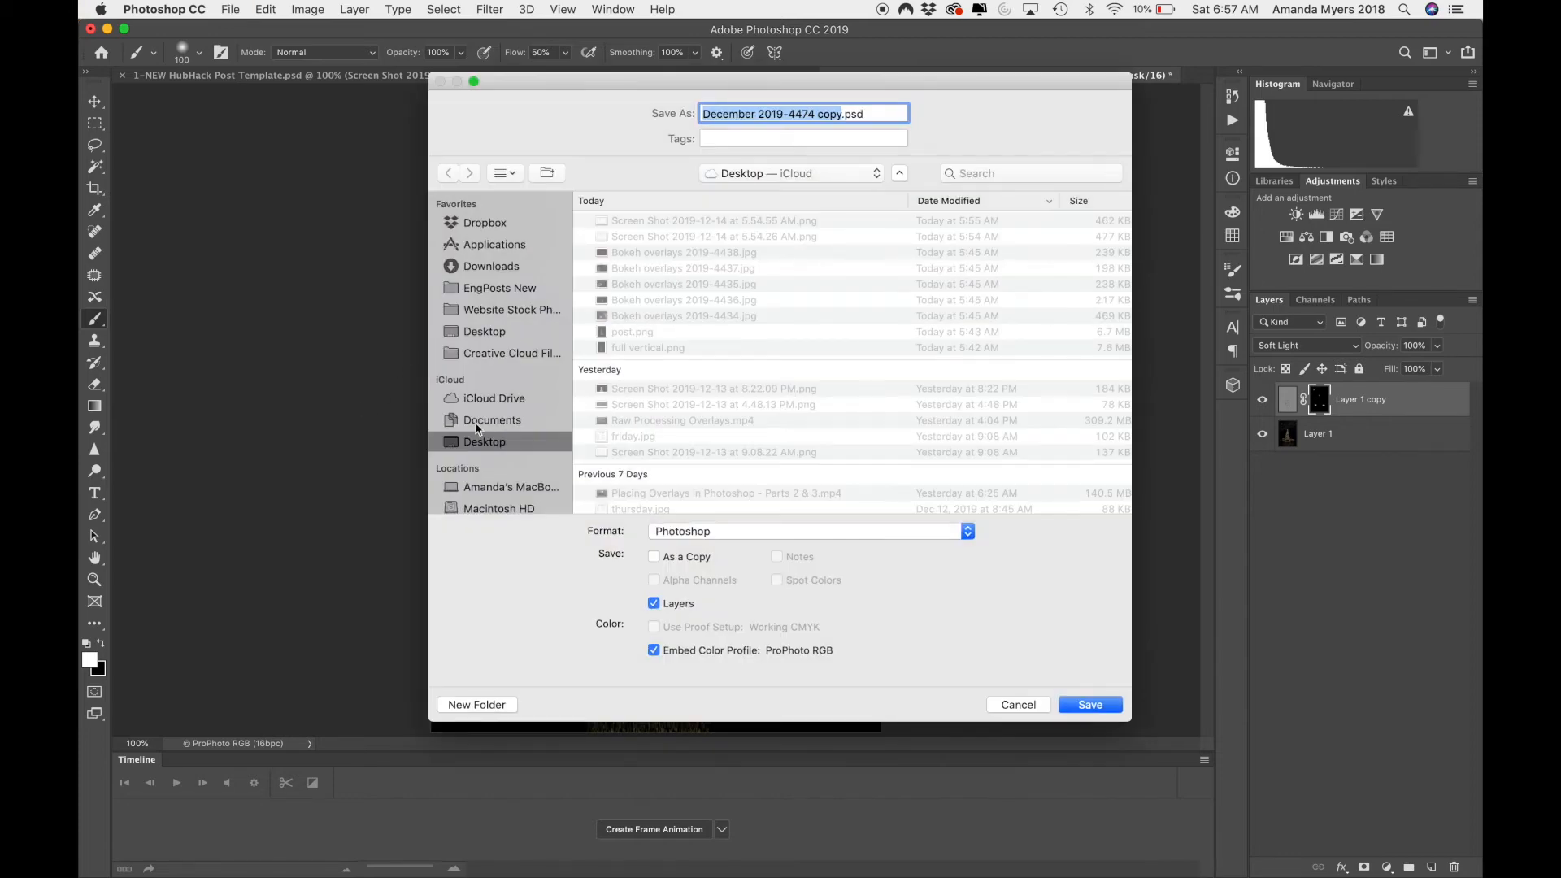
pyautogui.click(750, 539)
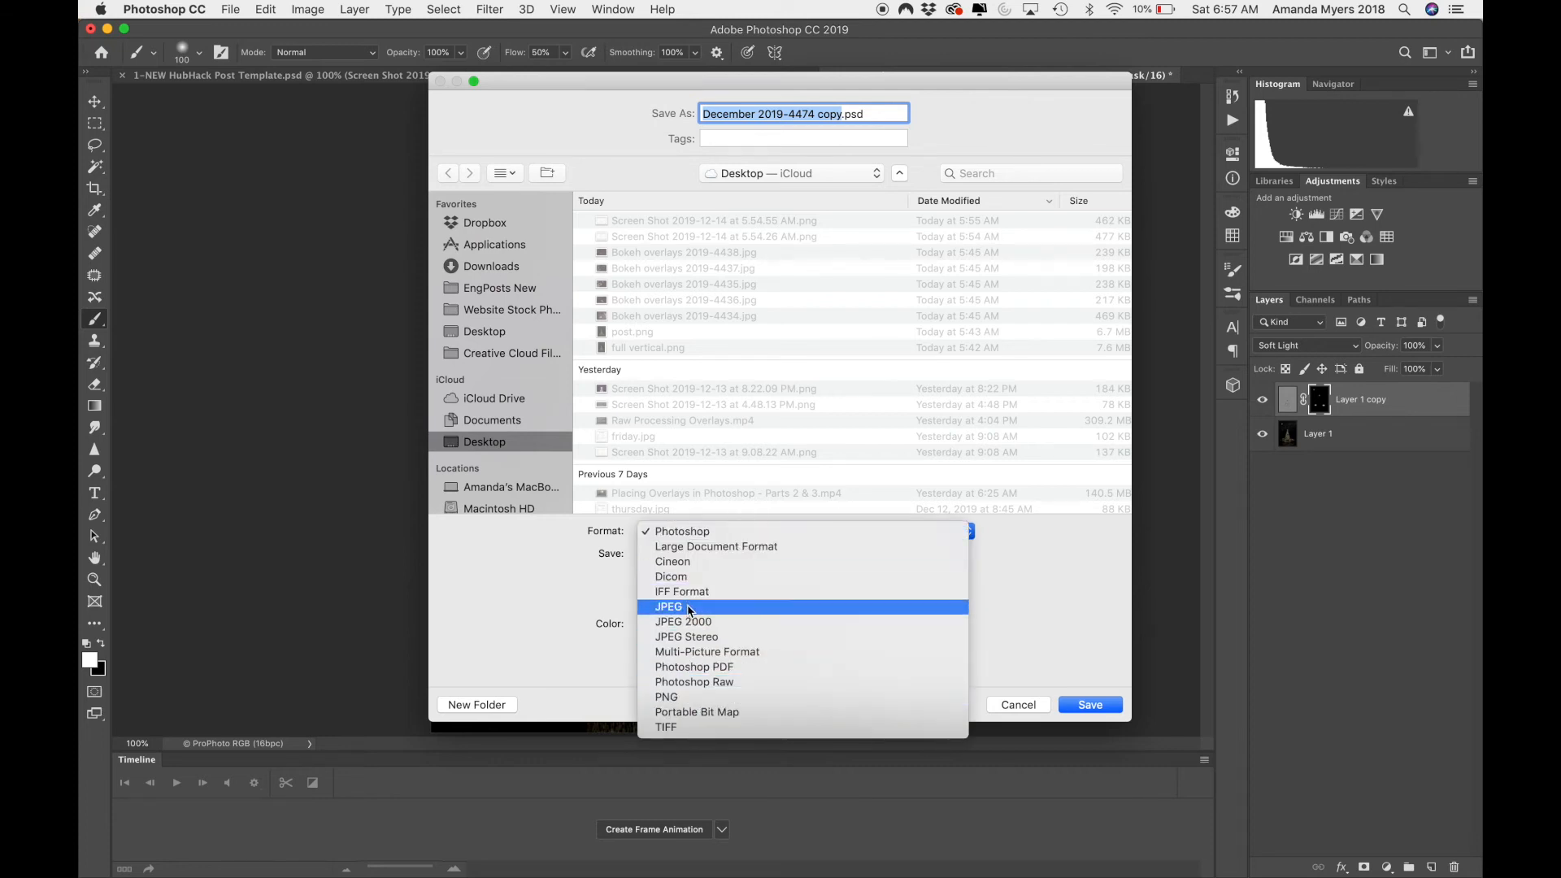
pyautogui.click(681, 697)
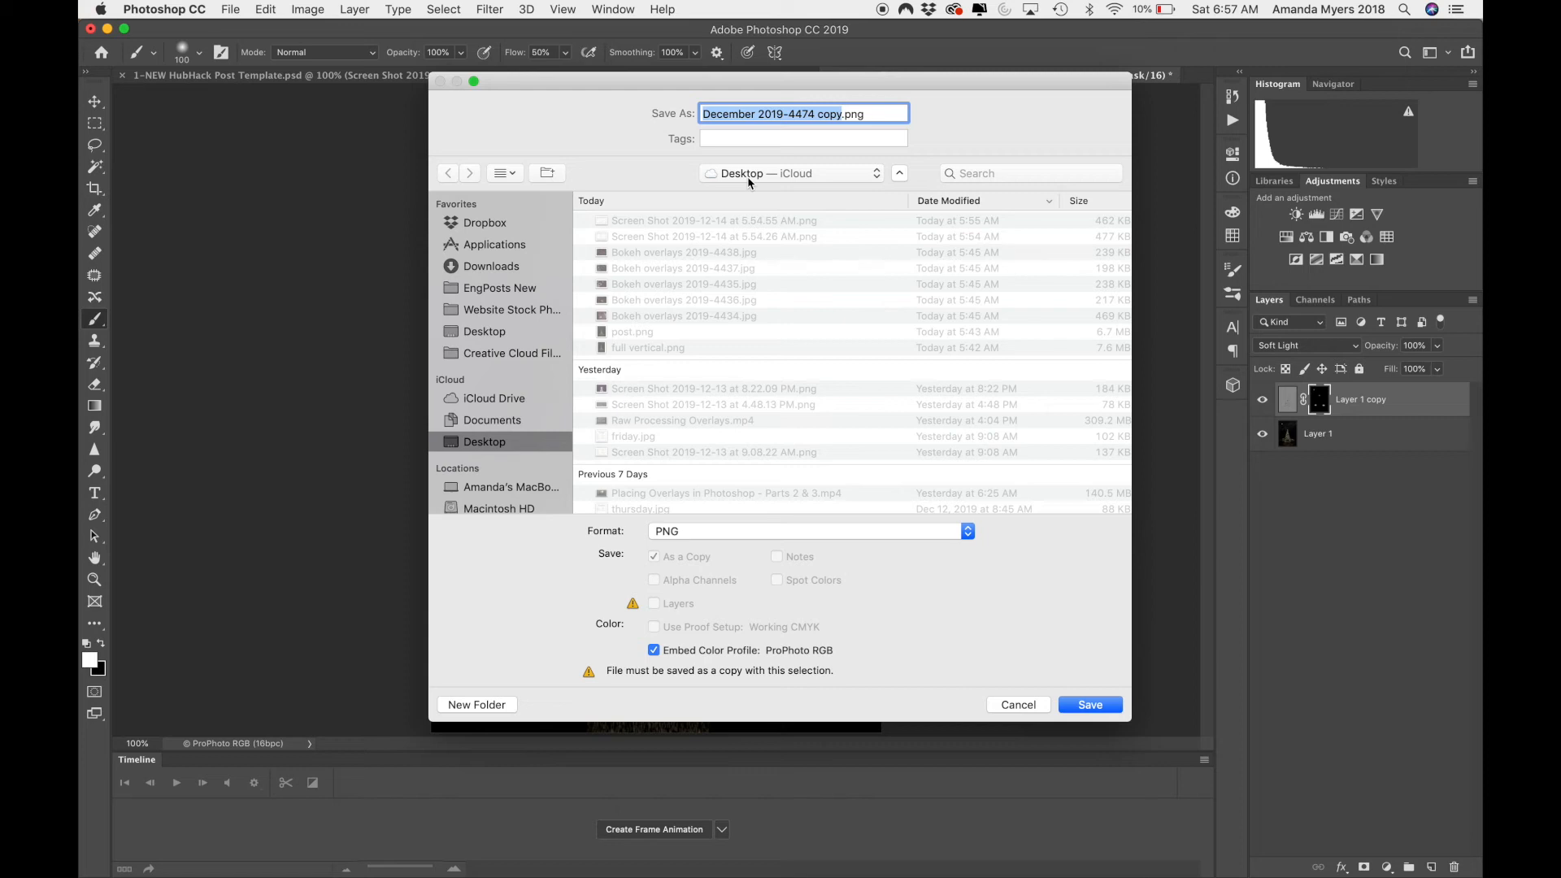
pyautogui.write('suwanee chr')
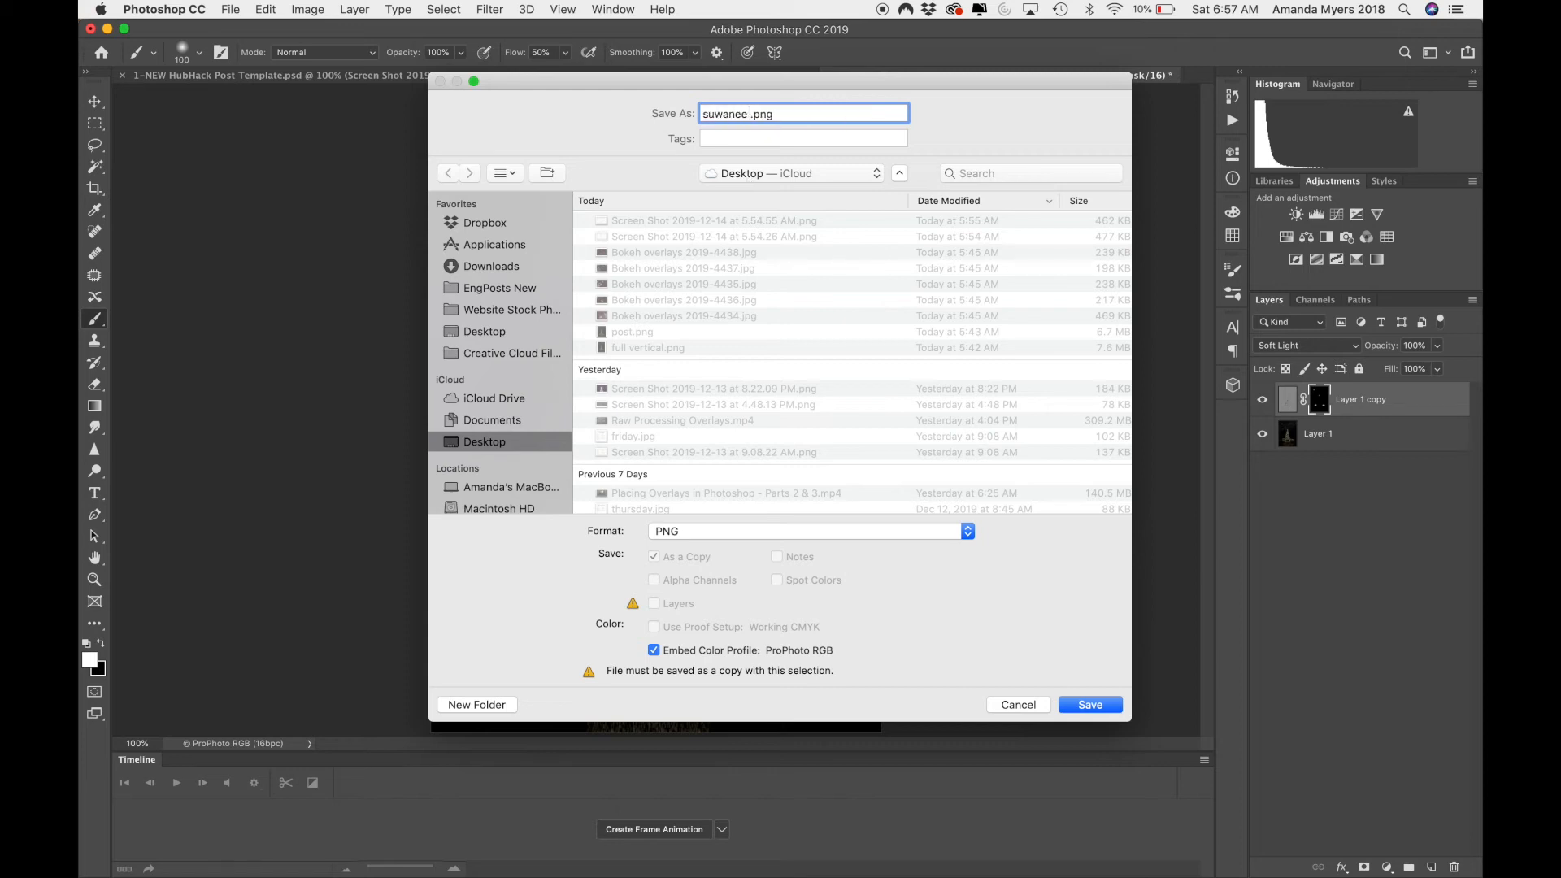
pyautogui.write('istmas tree night')
pyautogui.click(1097, 705)
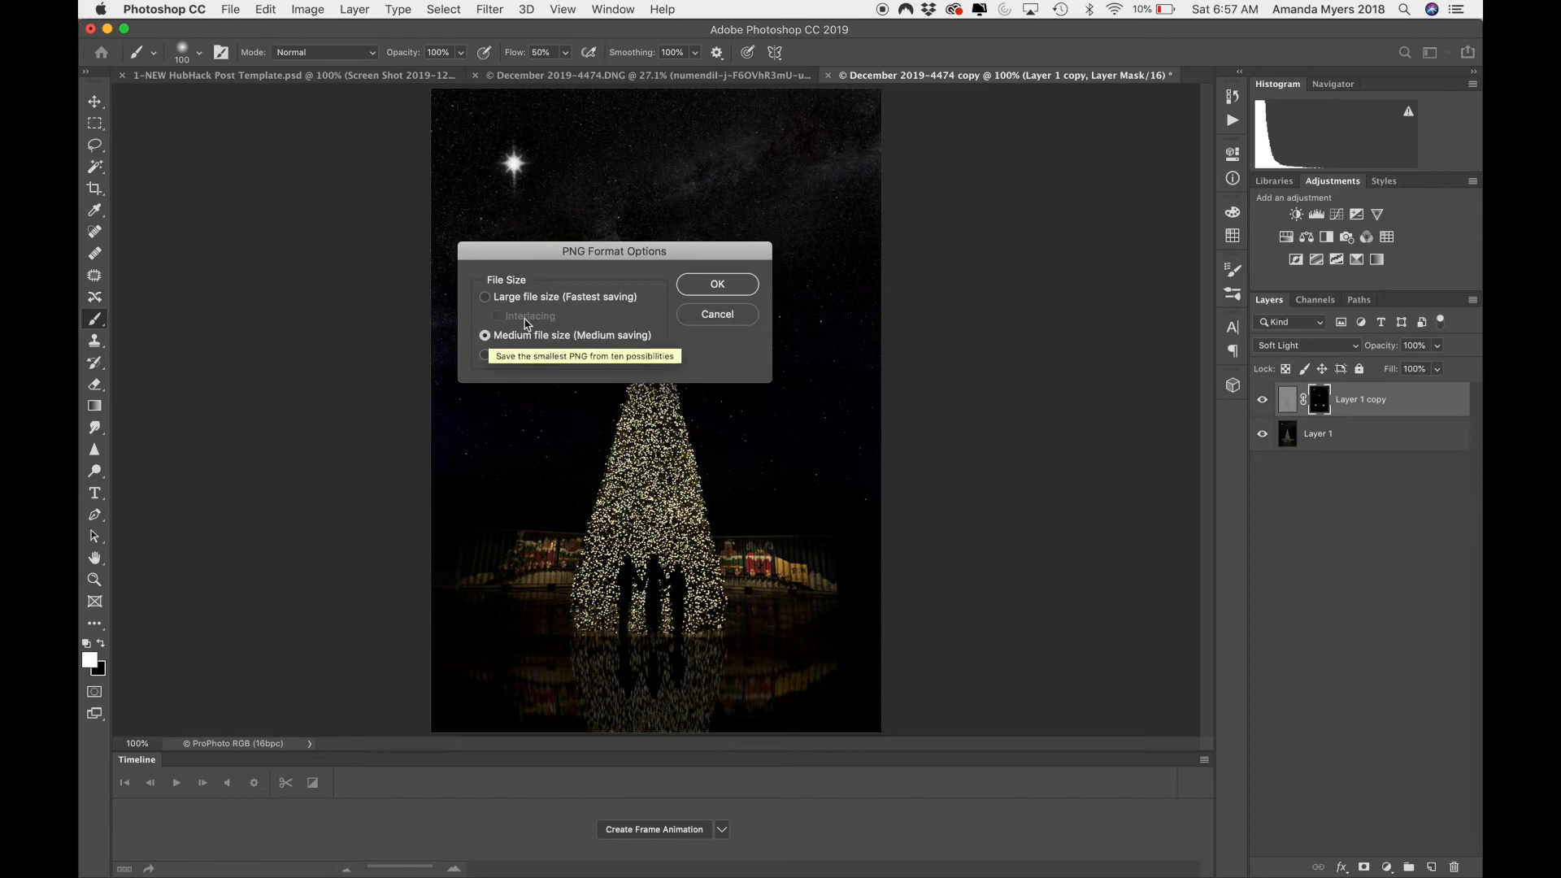
pyautogui.click(485, 297)
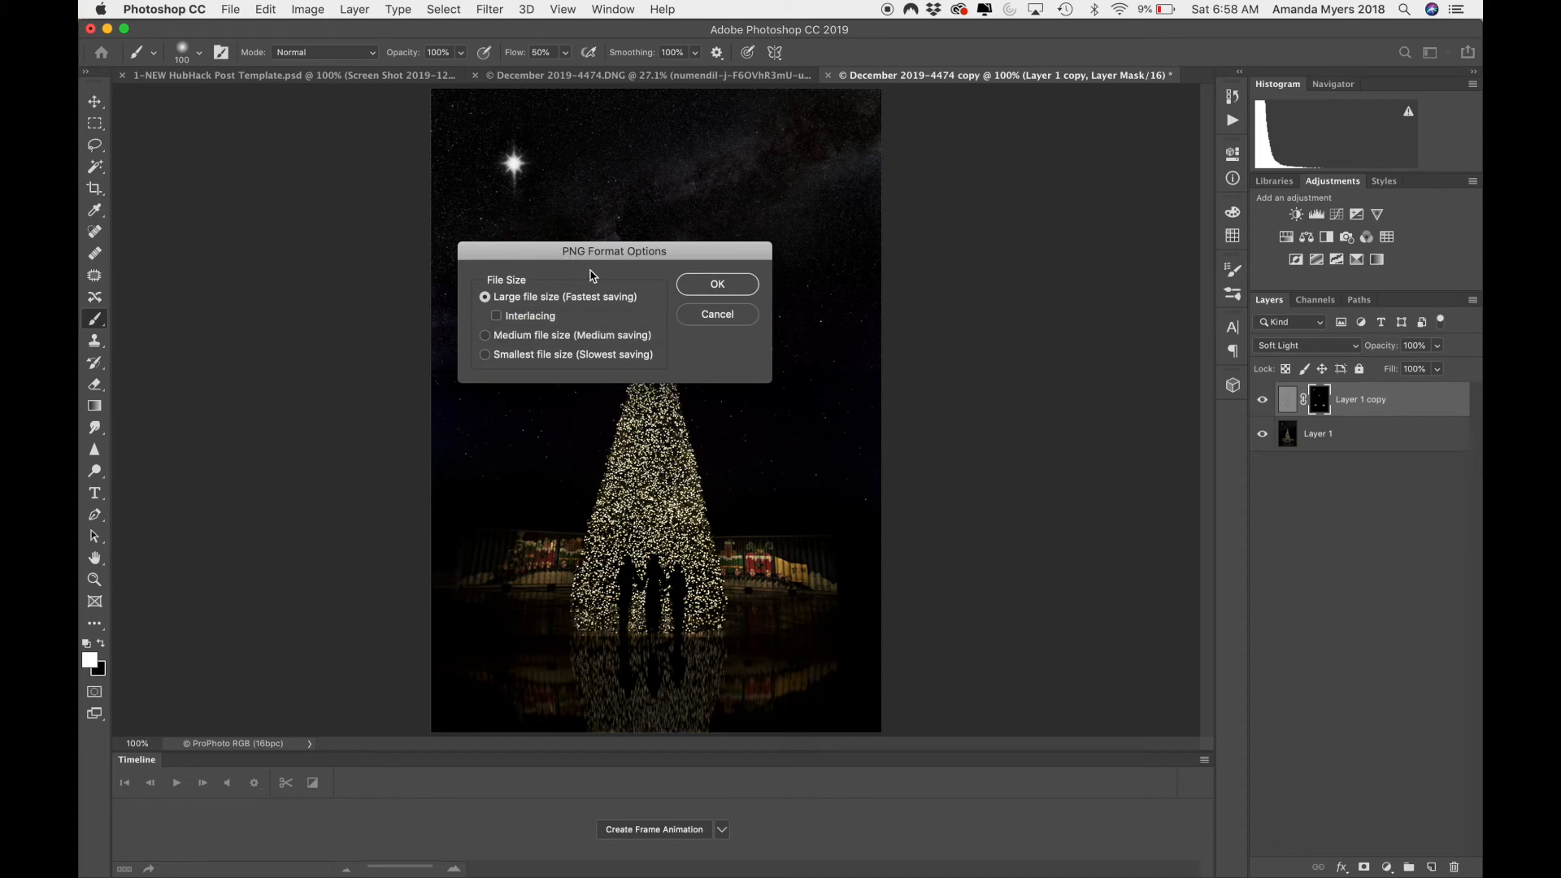
pyautogui.click(487, 355)
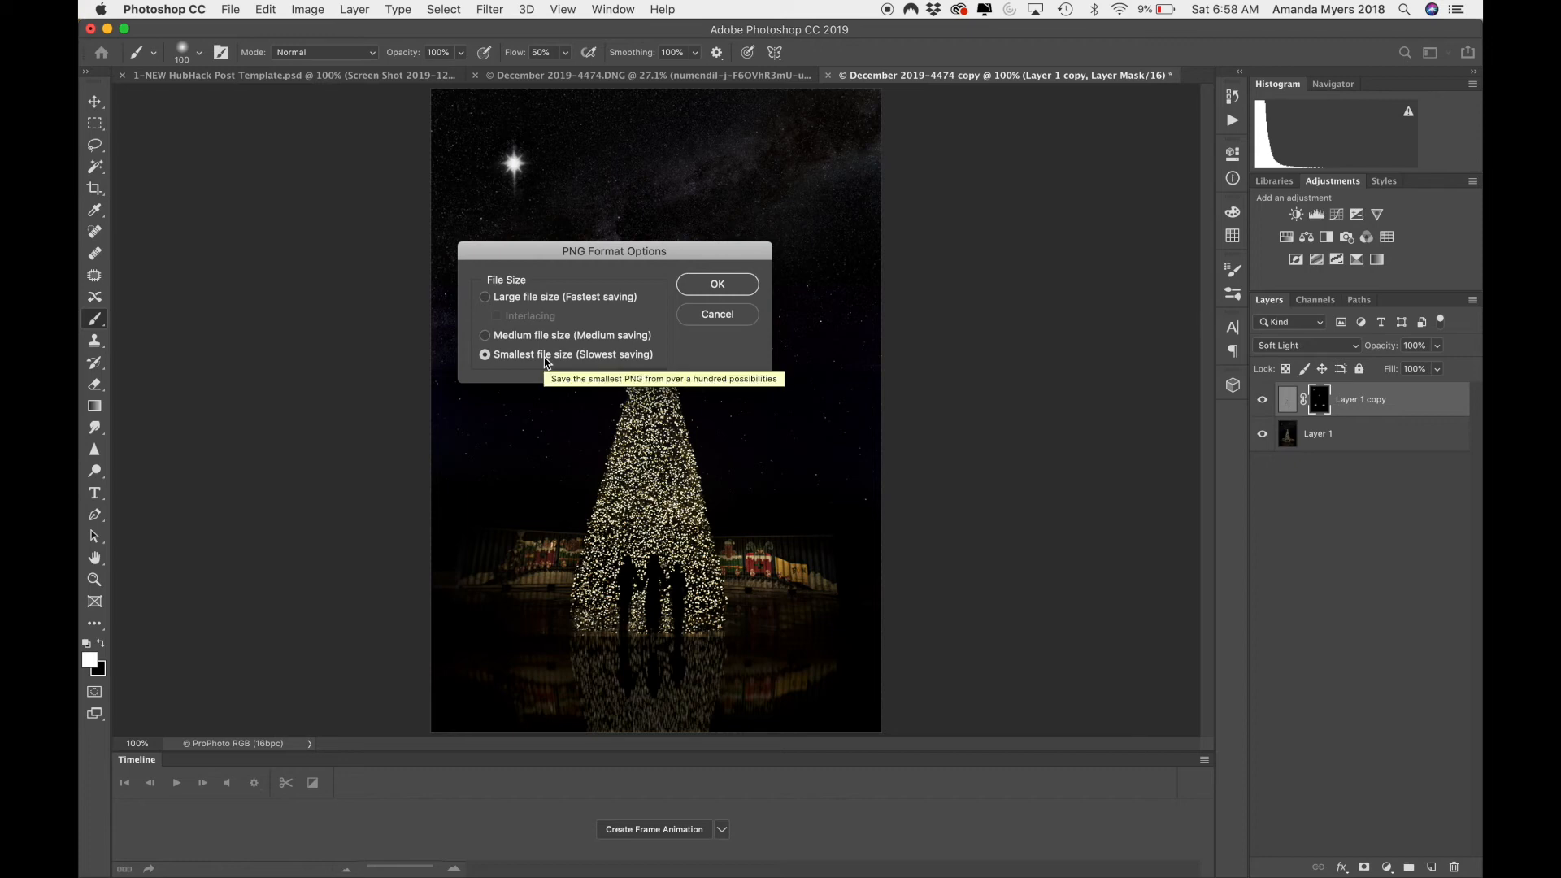
pyautogui.click(483, 337)
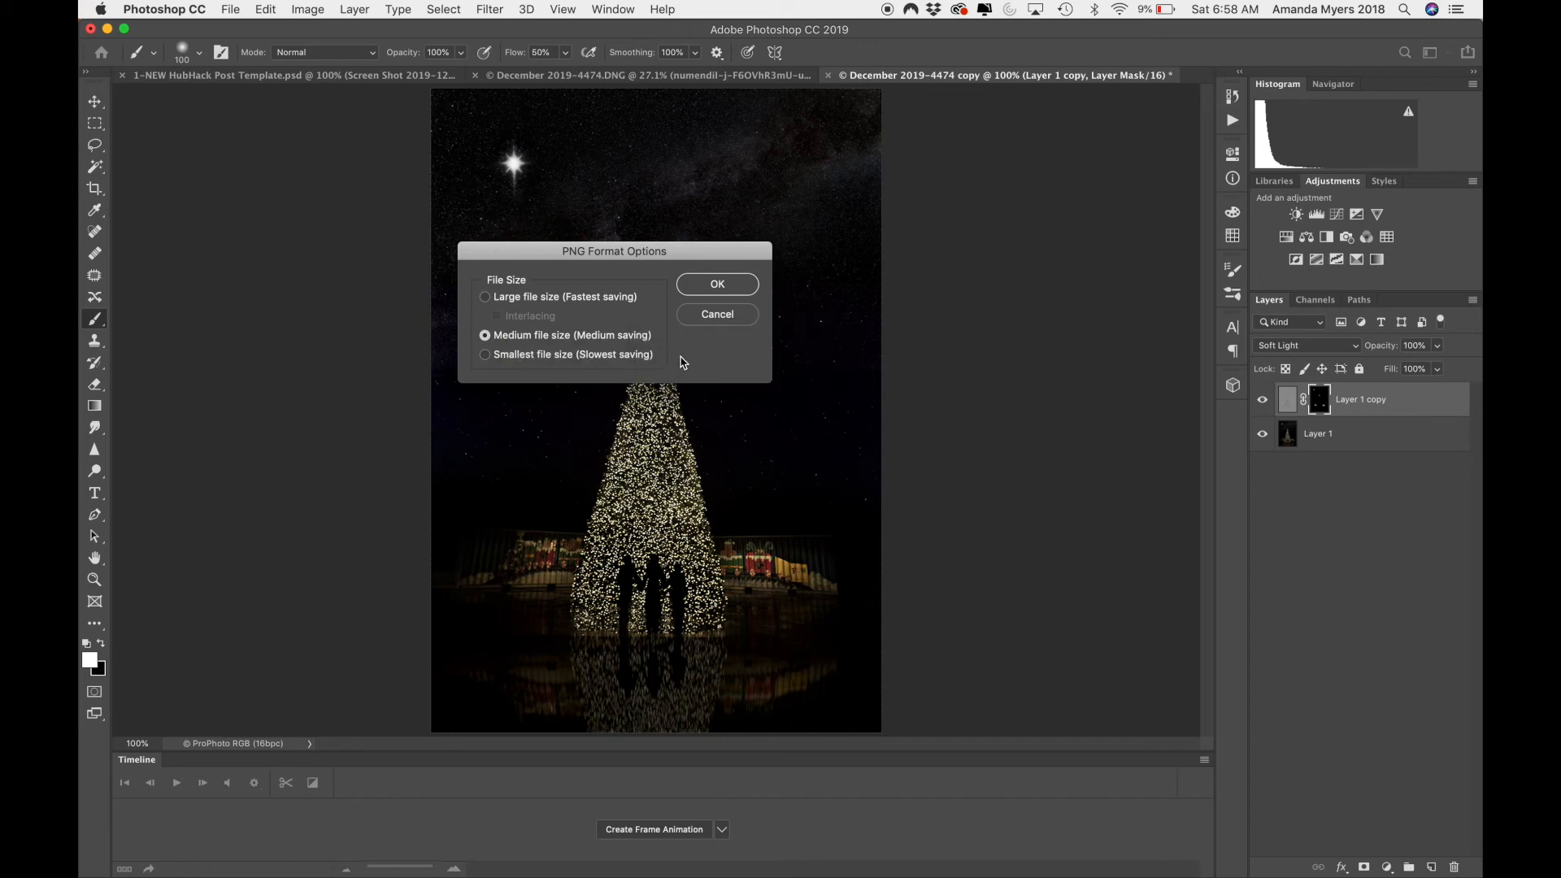
pyautogui.click(485, 355)
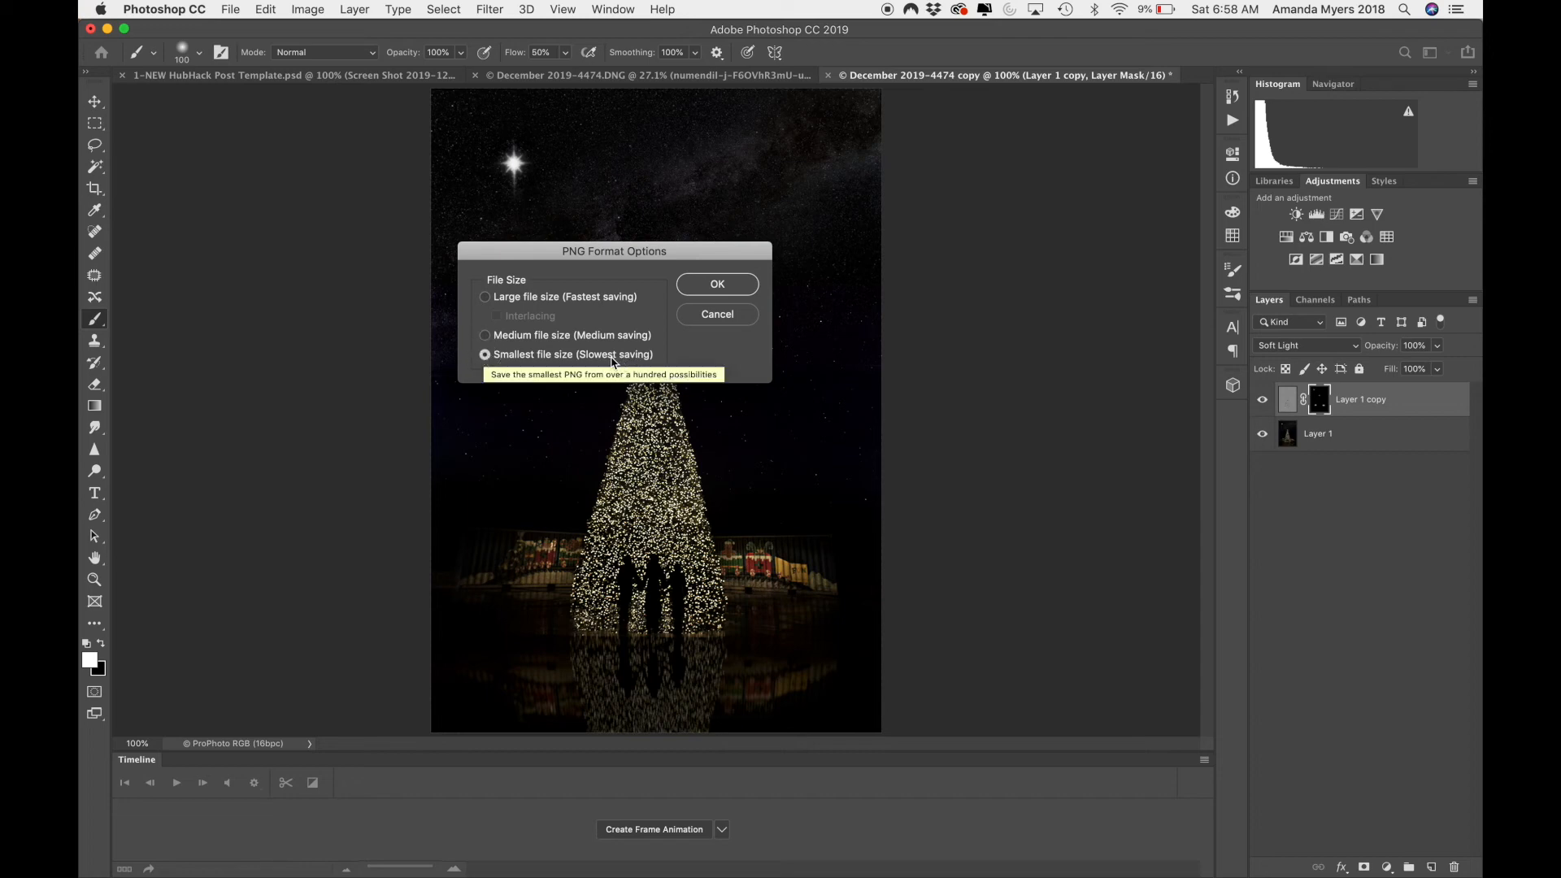
pyautogui.click(486, 297)
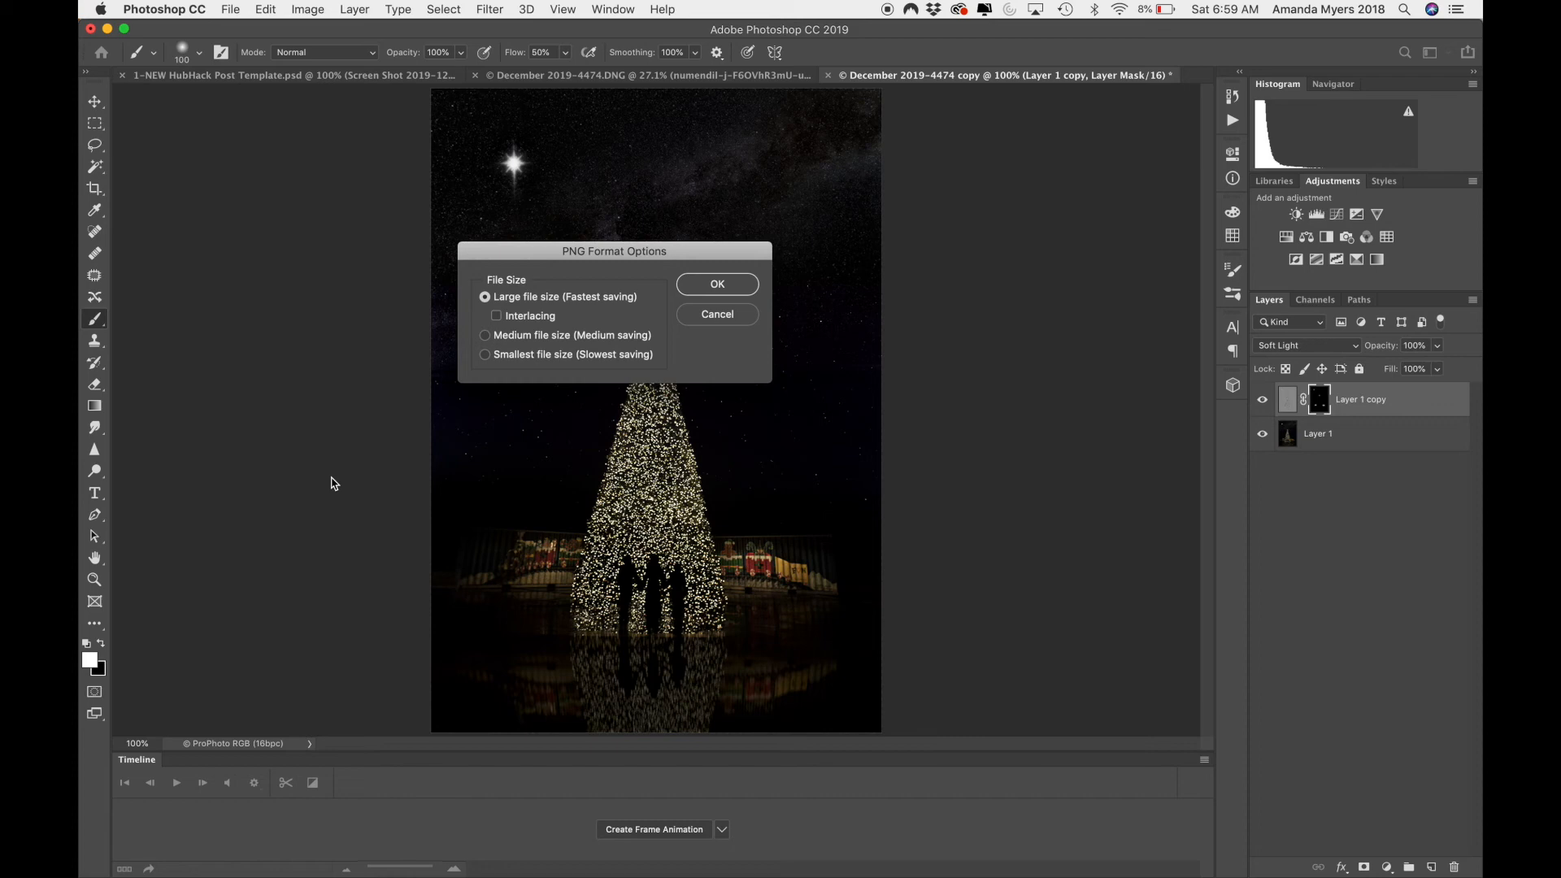
pyautogui.click(497, 318)
pyautogui.click(498, 318)
pyautogui.click(486, 336)
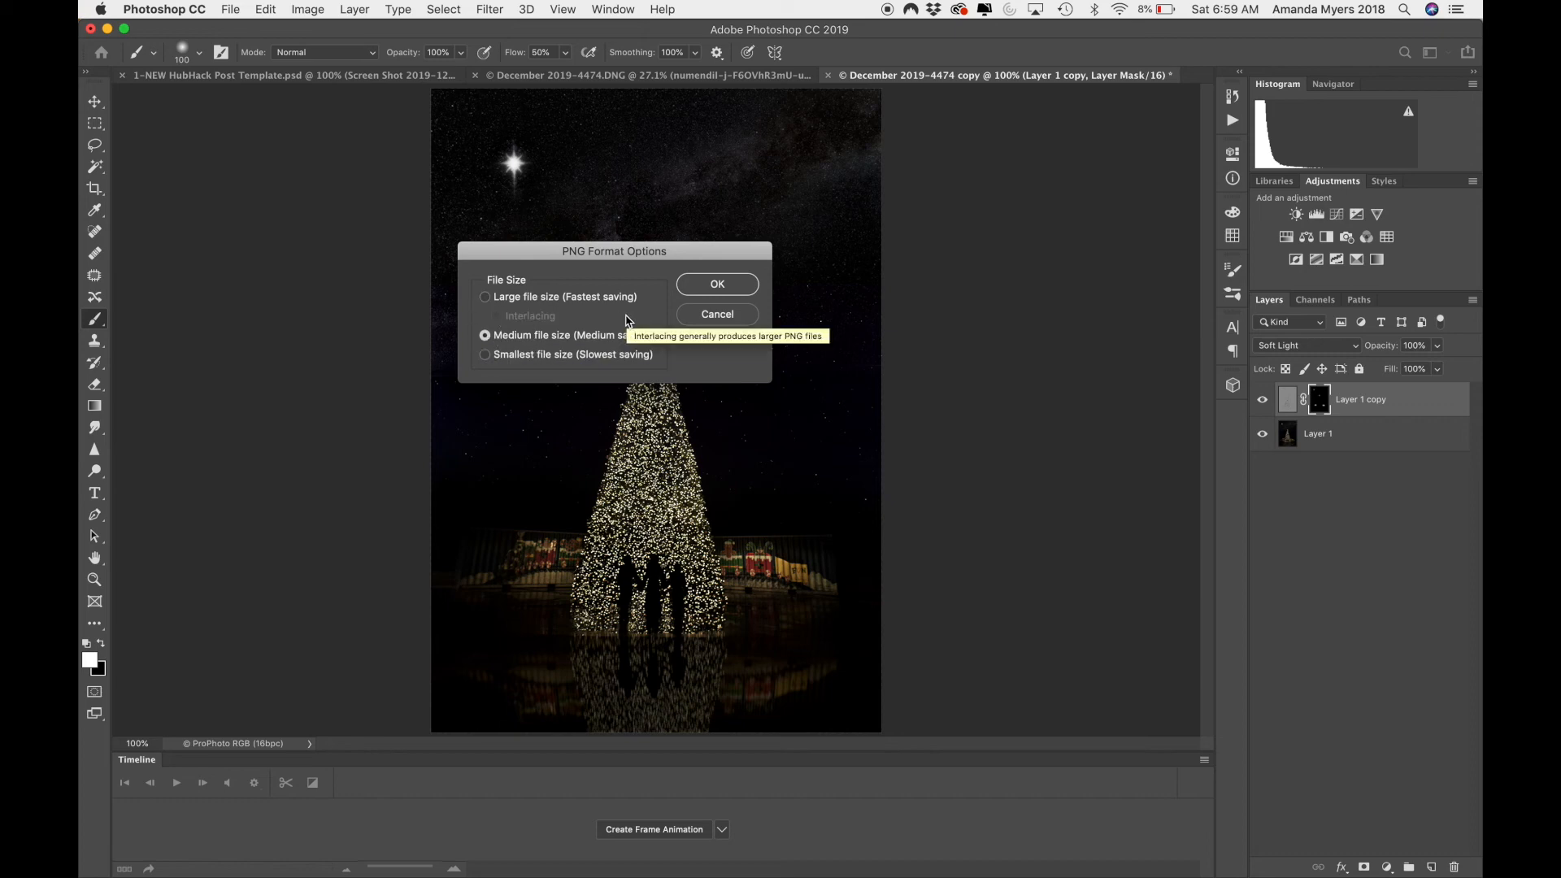
# Step: Save the PNG with the smallest file size option and dismiss the system notifications
pyautogui.click(486, 355)
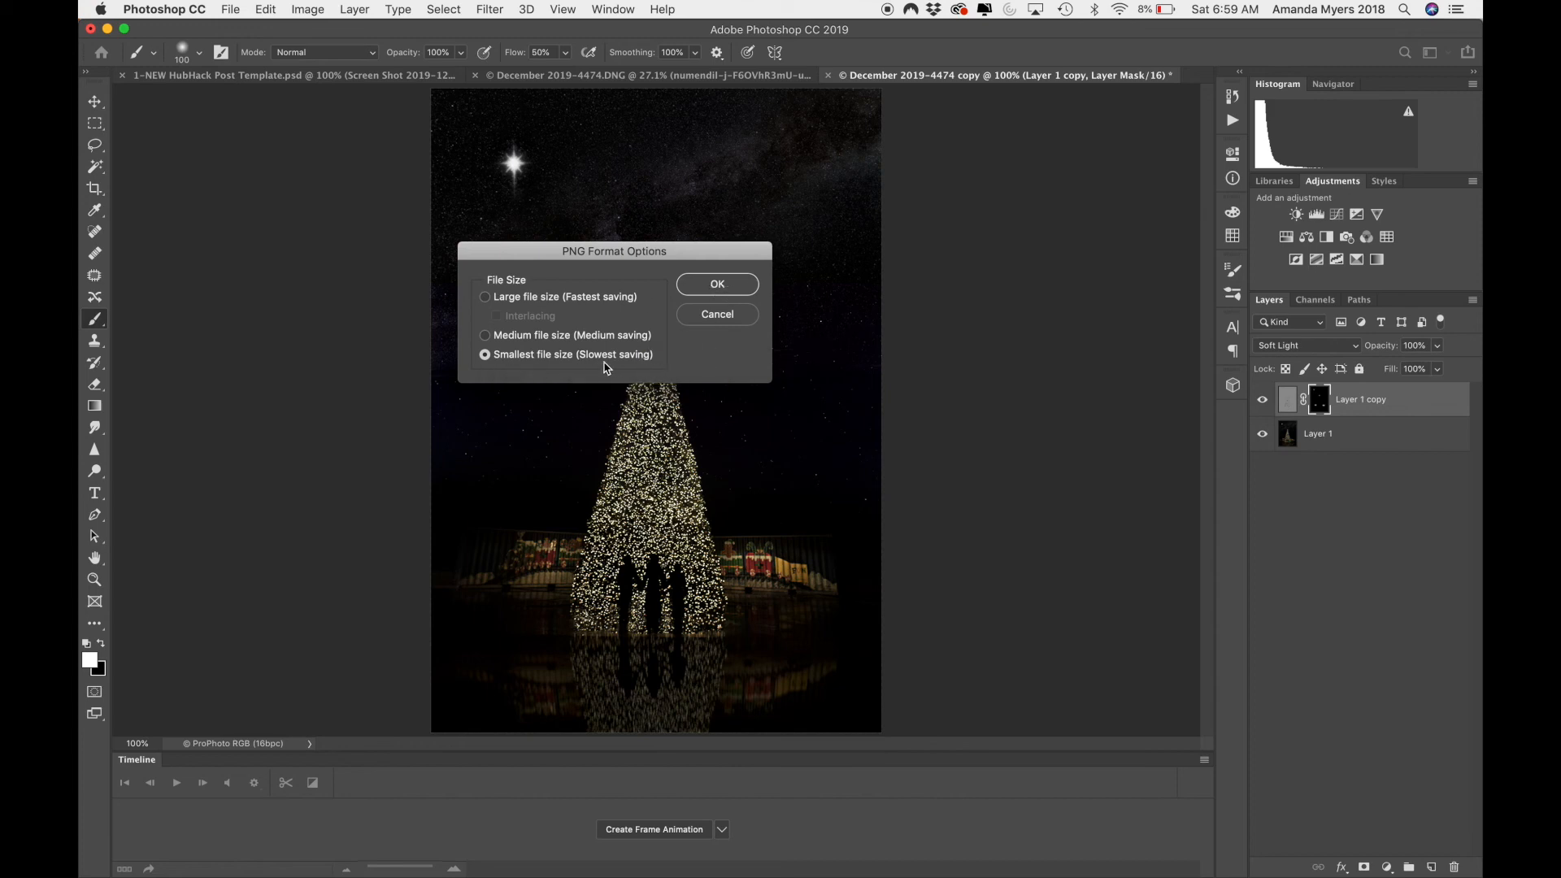
pyautogui.click(717, 286)
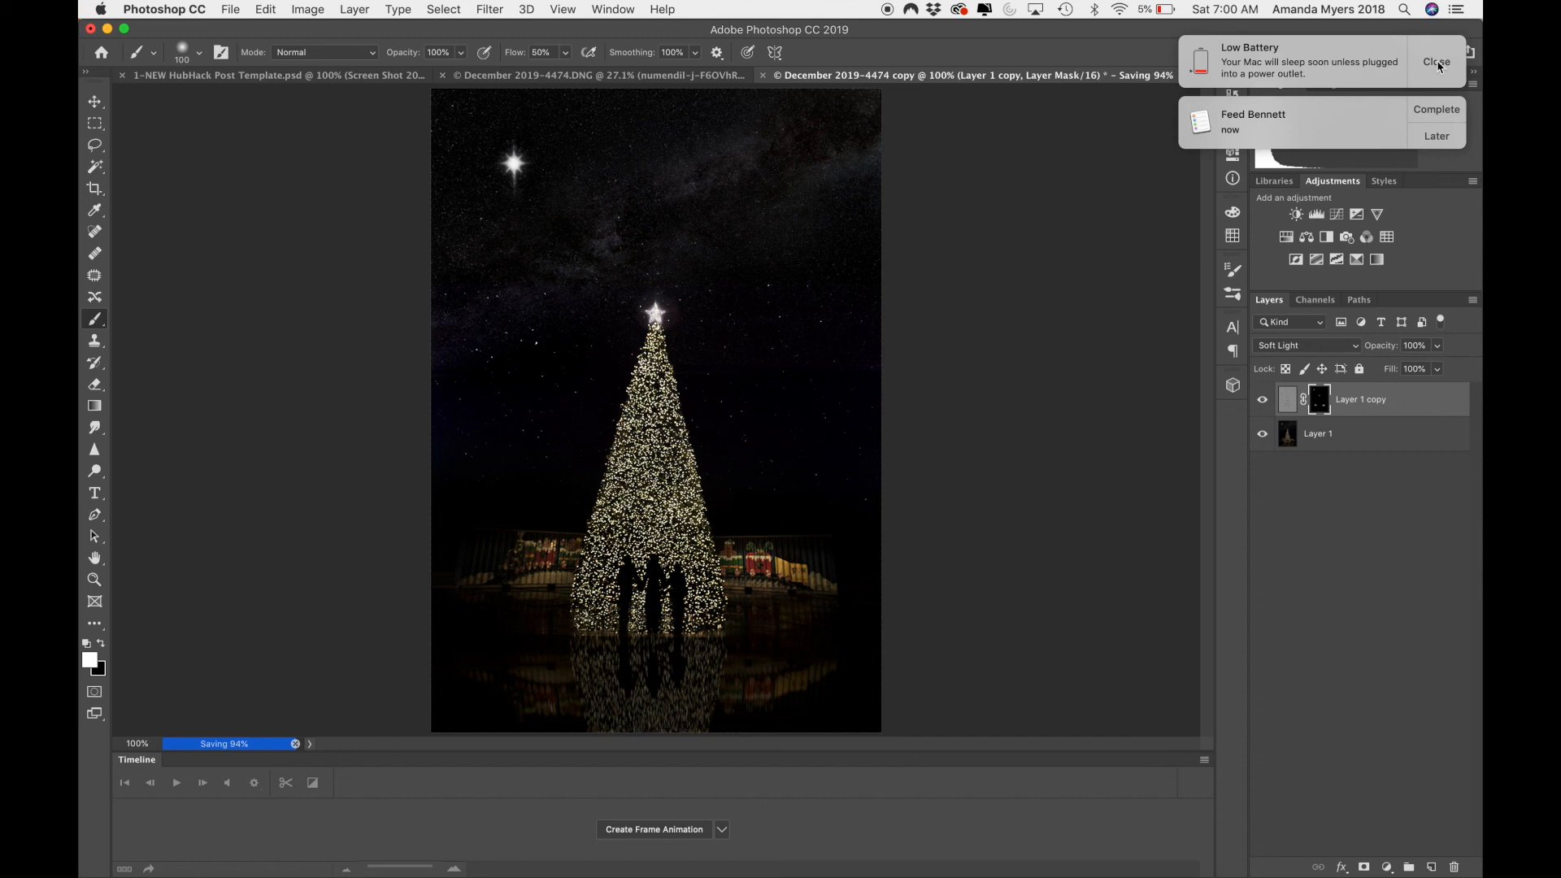
pyautogui.click(1437, 62)
pyautogui.click(1437, 50)
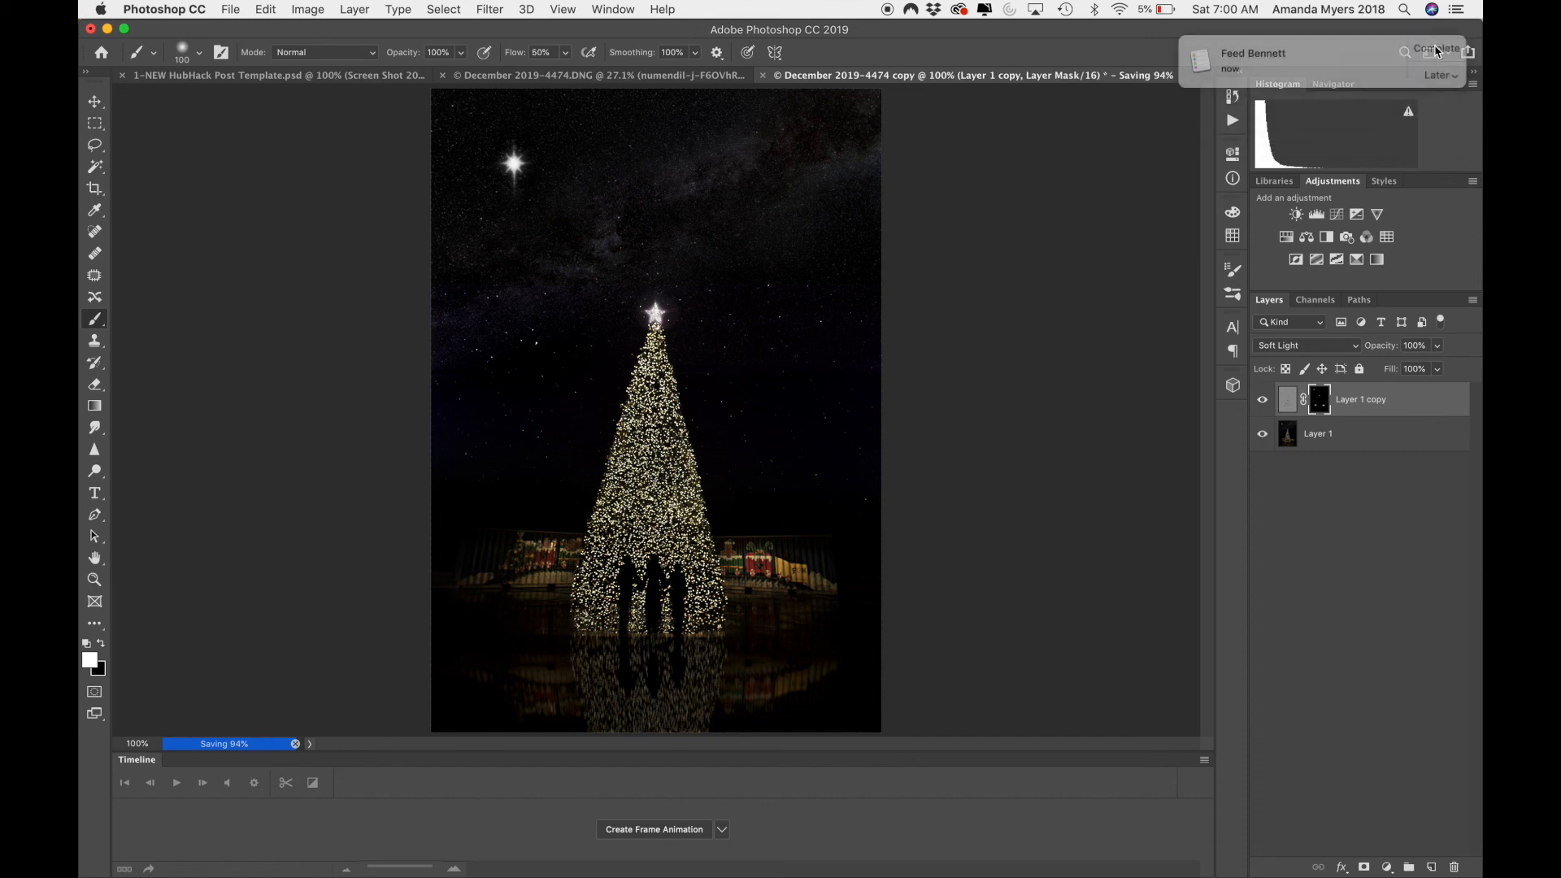
# Step: Close the layered composite December 2019-4474.DNG and save its changes
pyautogui.click(627, 76)
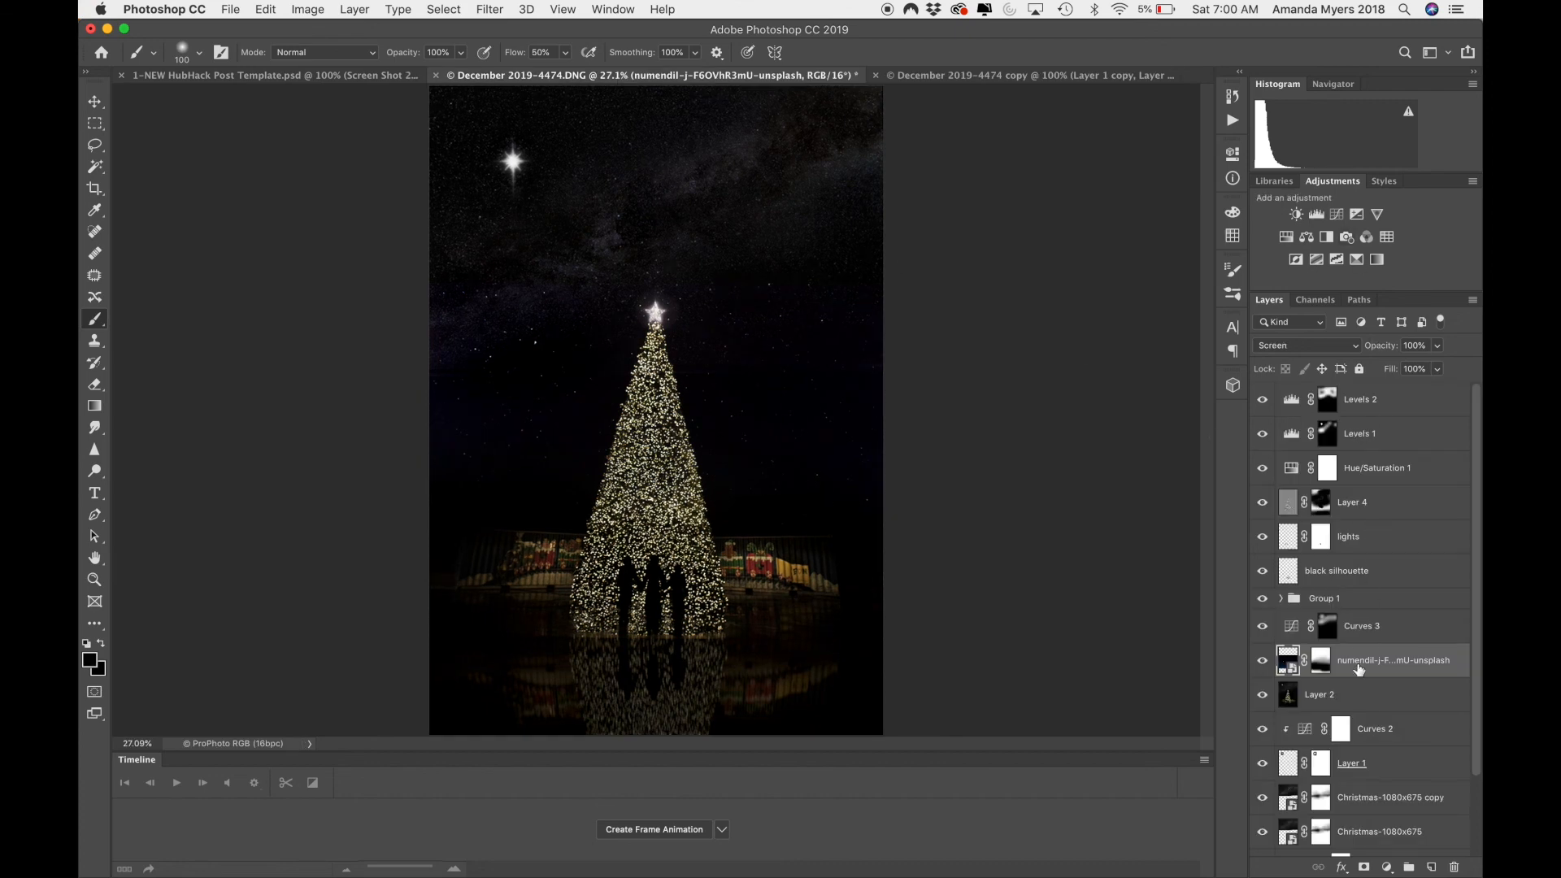
pyautogui.click(437, 76)
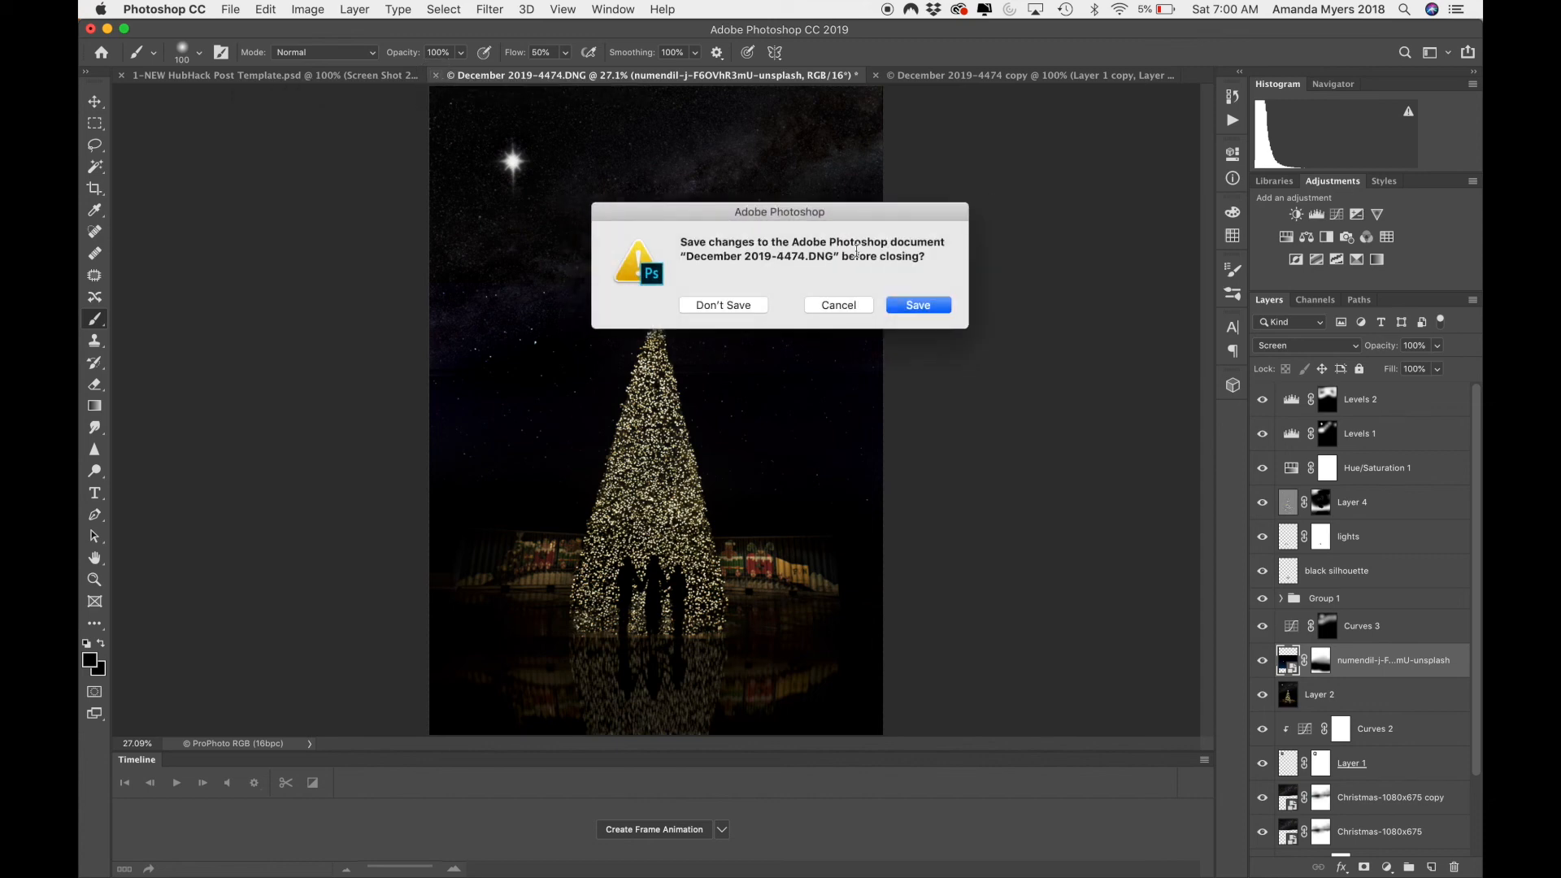
pyautogui.click(922, 307)
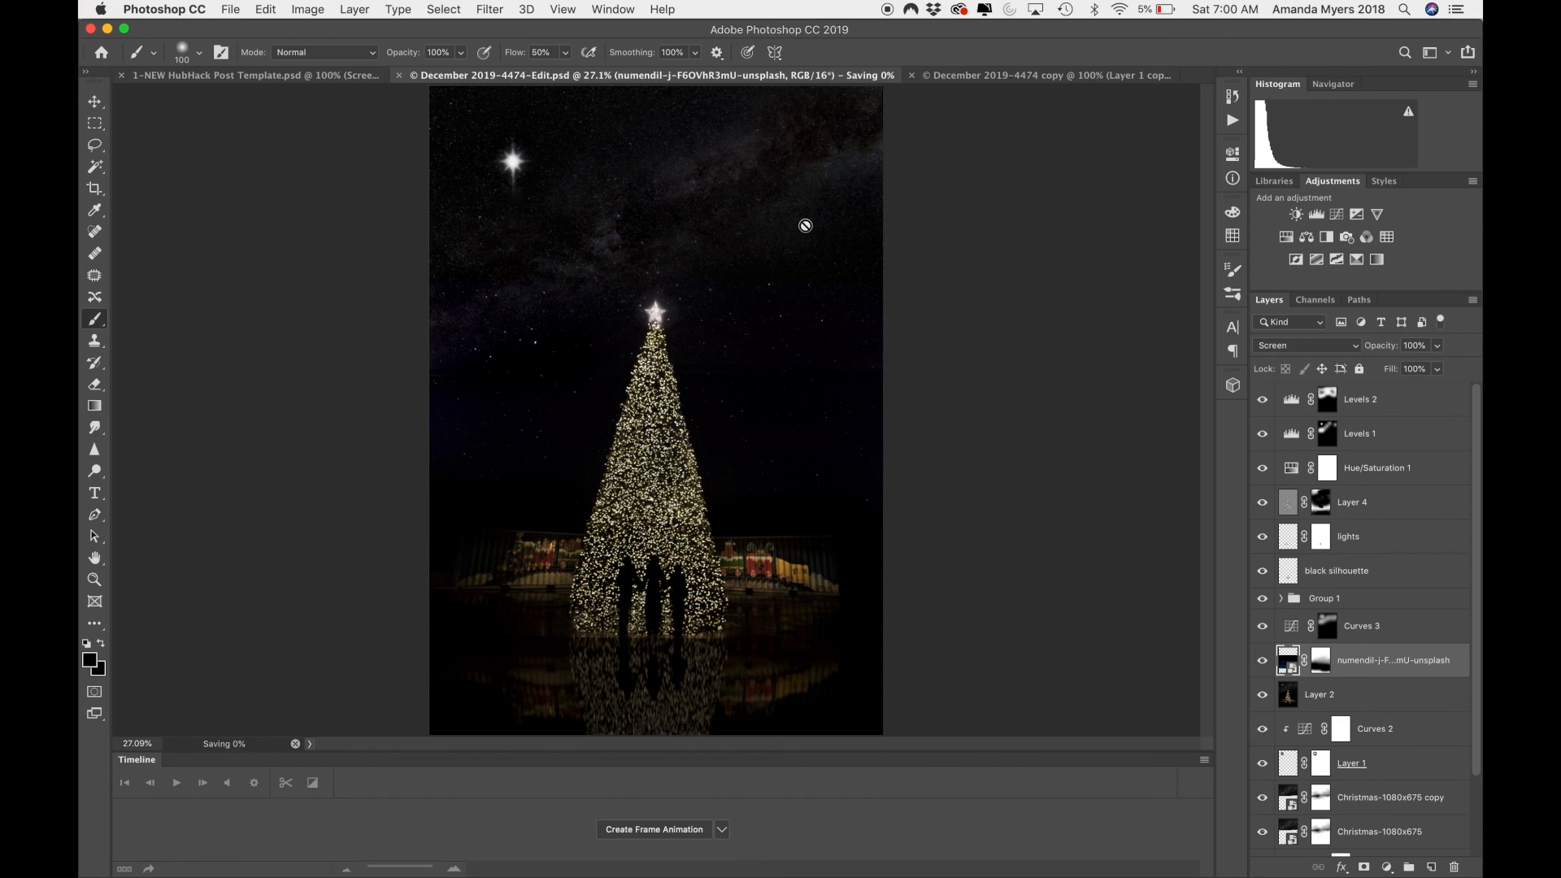
# Step: Close the flattened December 2019-4474 copy without saving its changes
pyautogui.moveTo(857, 873)
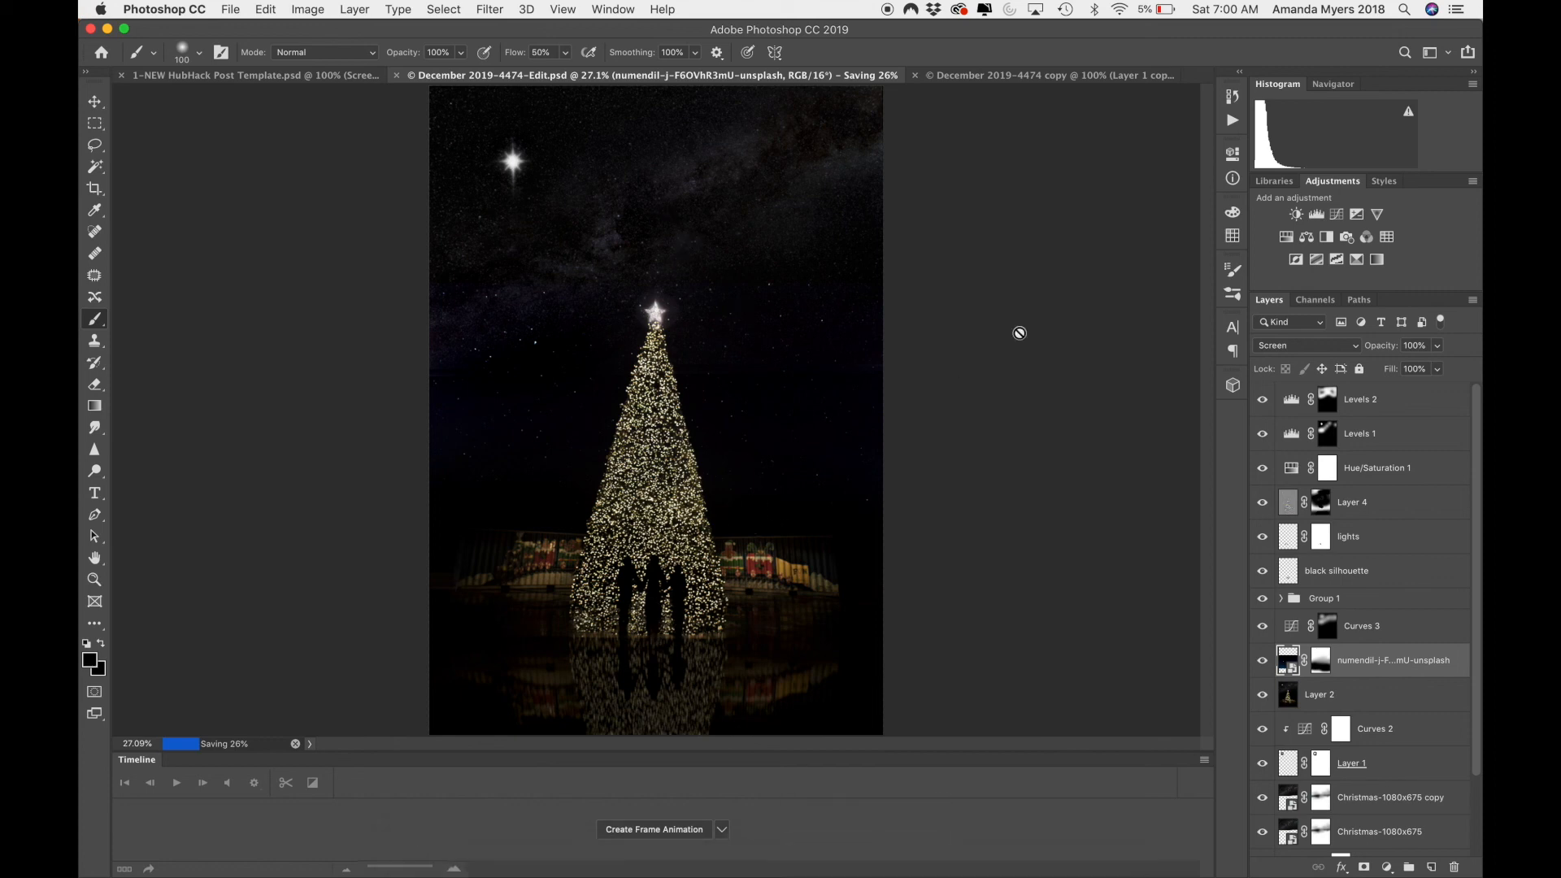
pyautogui.click(1055, 73)
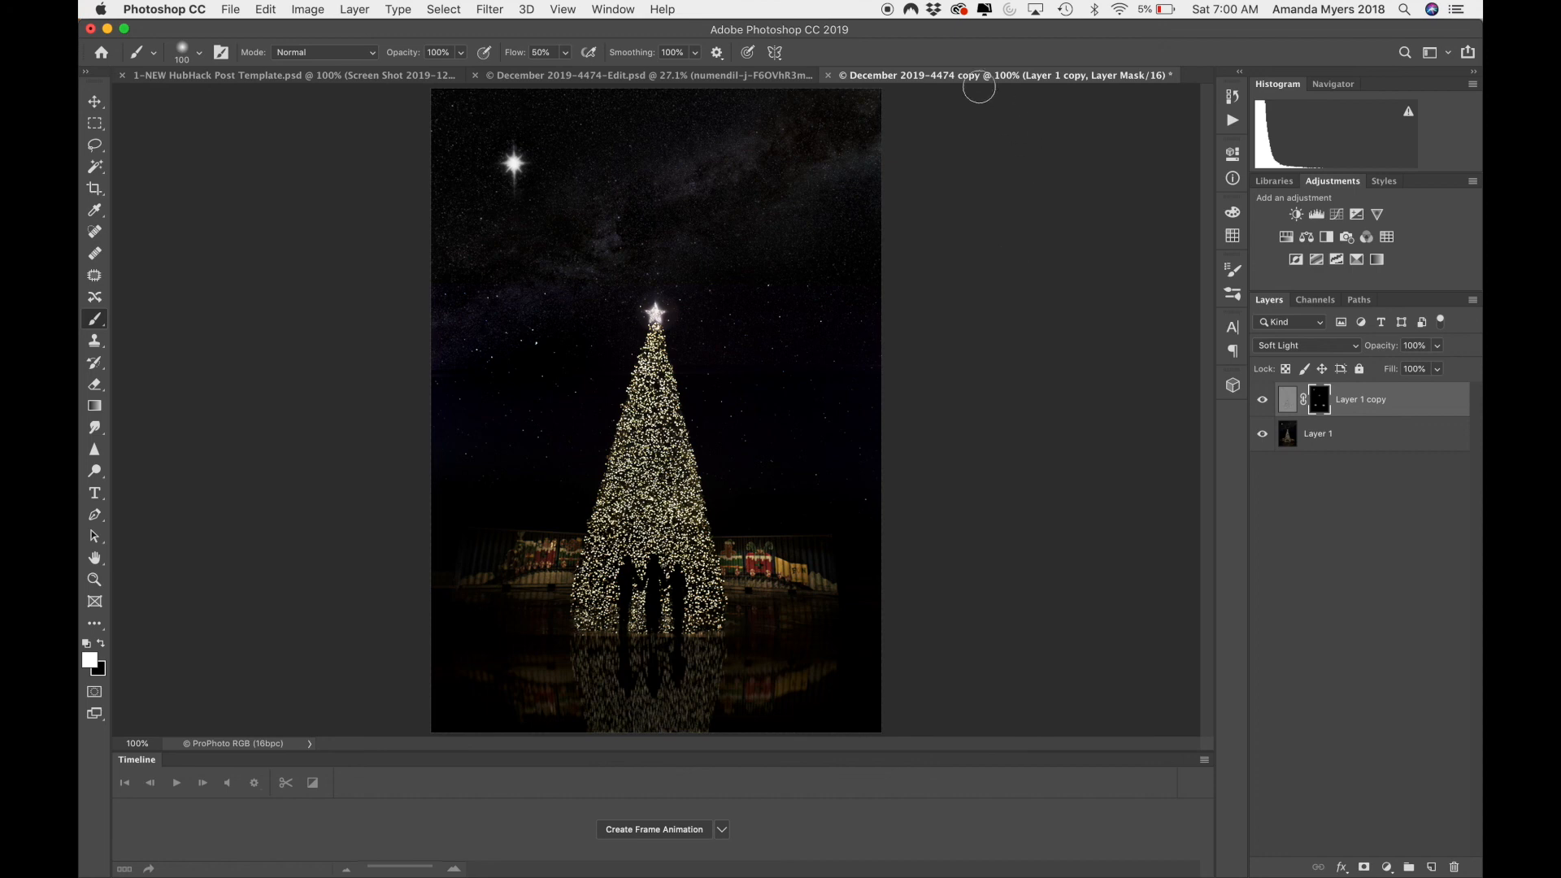
pyautogui.click(829, 76)
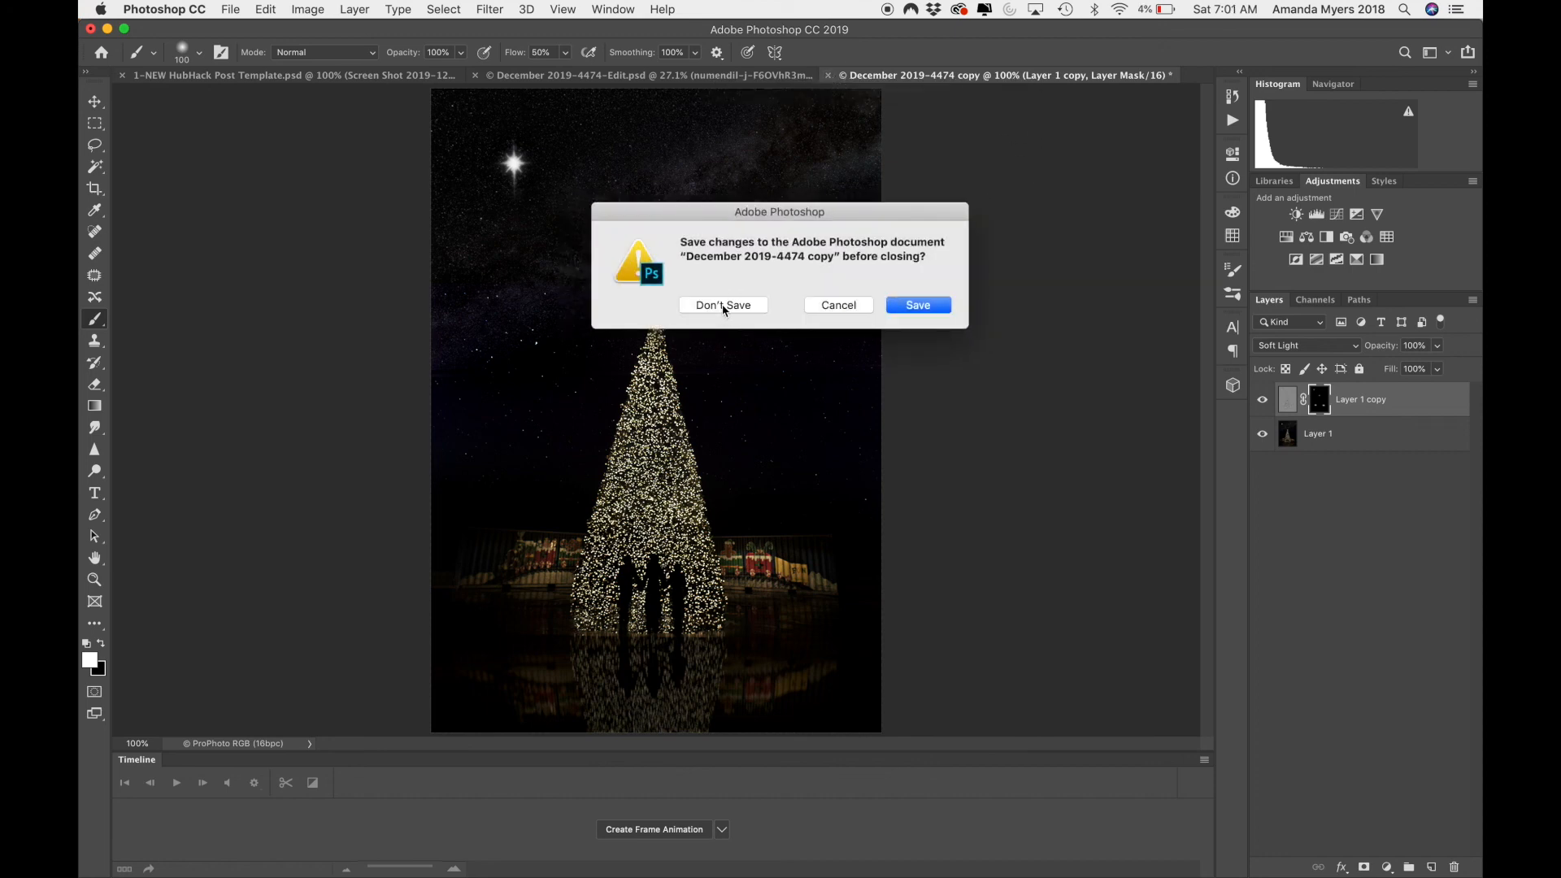
pyautogui.click(722, 306)
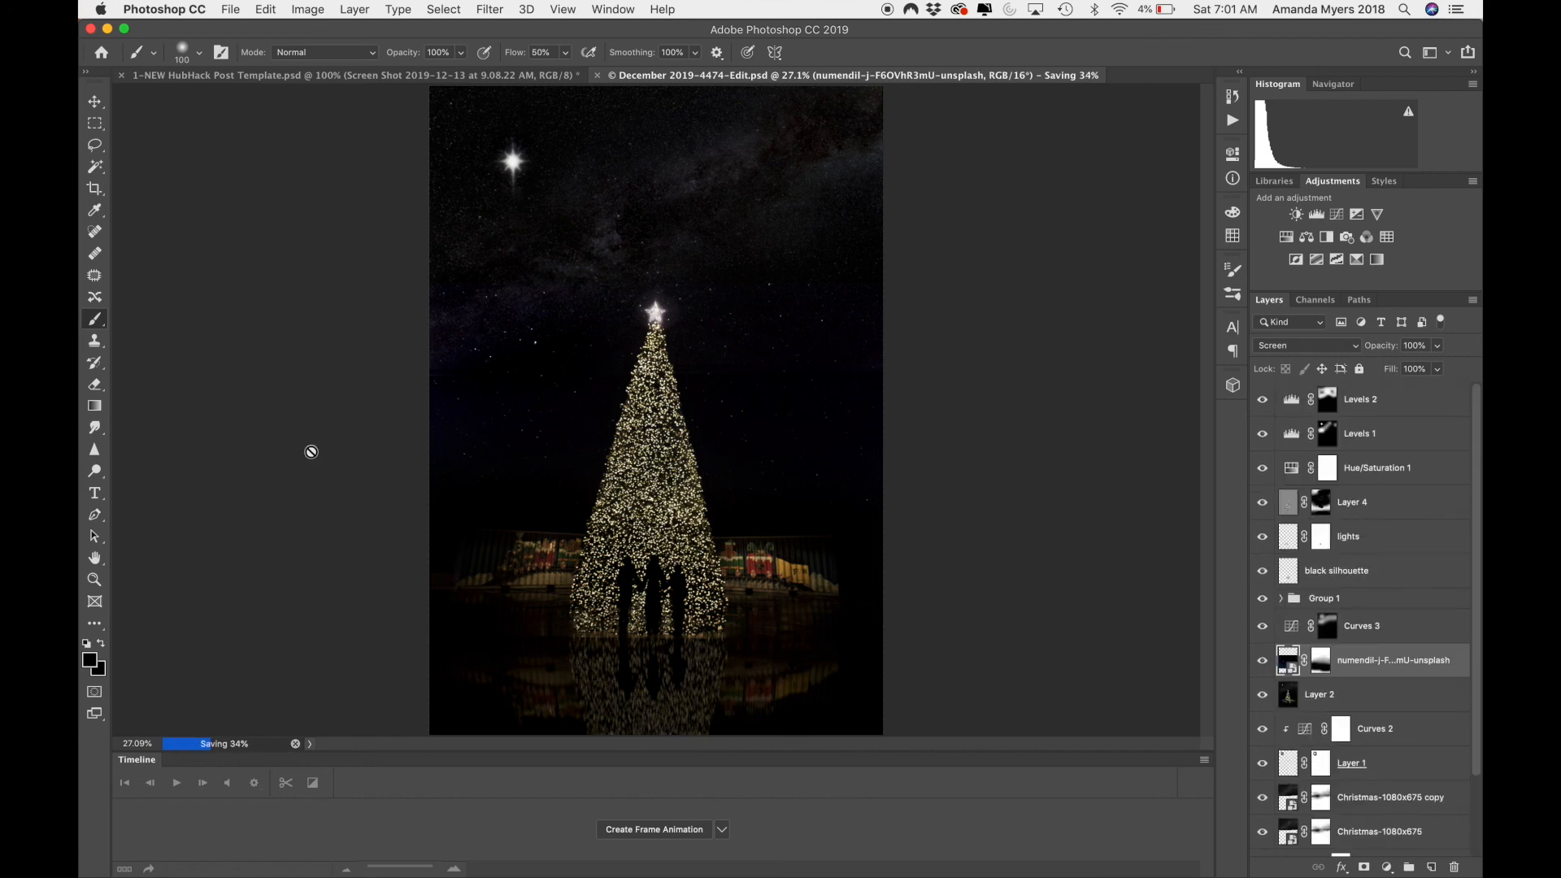
# Step: Switch to Lightroom Classic, check the library grid around December 2019-4474.DNG for the saved composite, and return to Photoshop
pyautogui.click(904, 847)
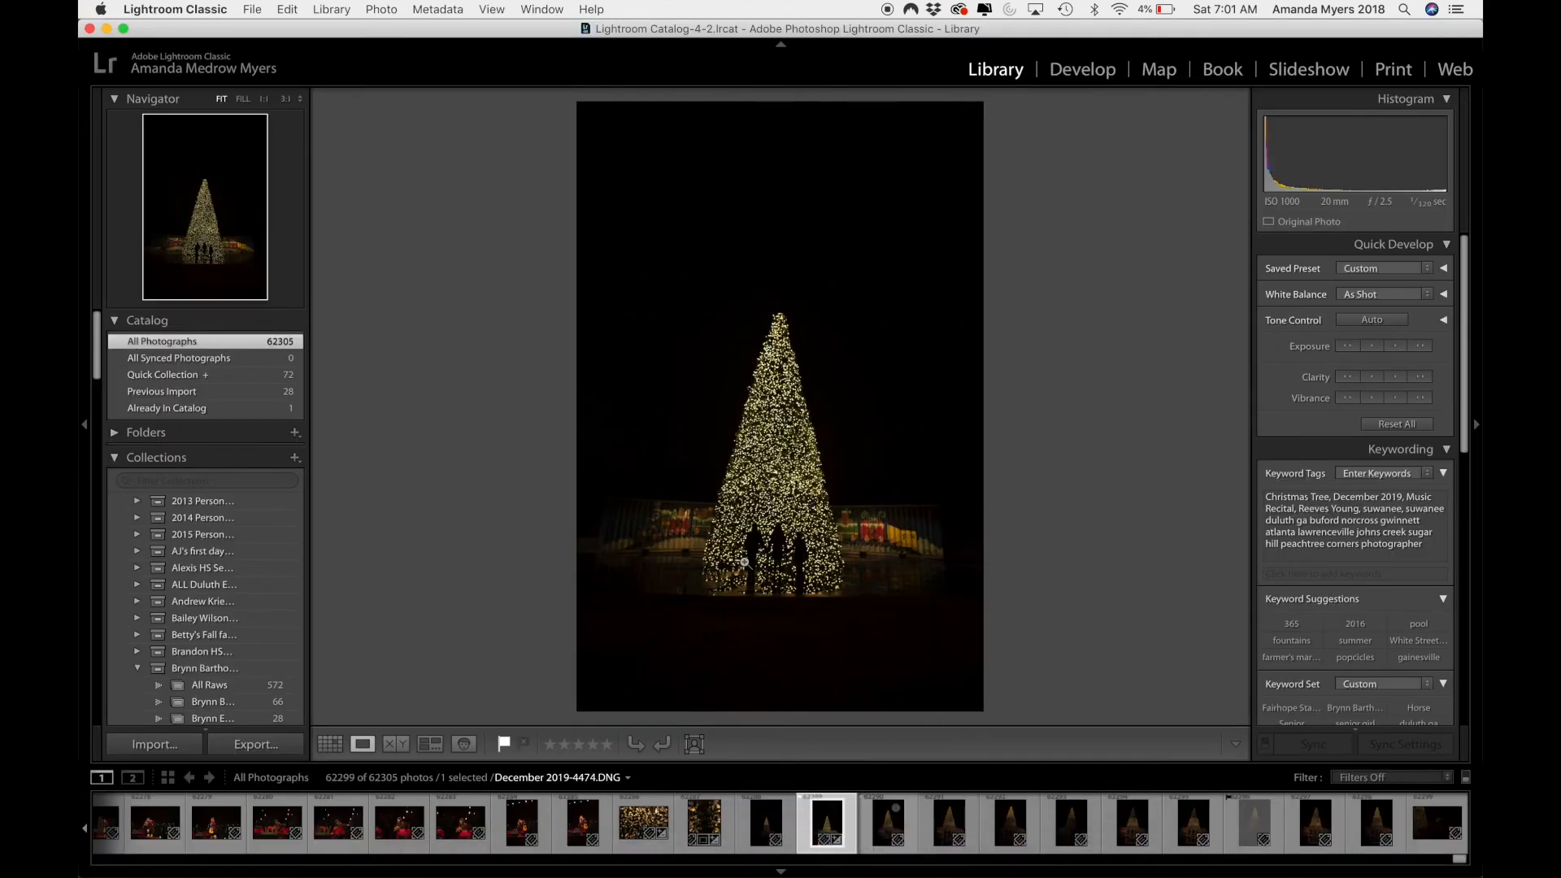
pyautogui.press('g')
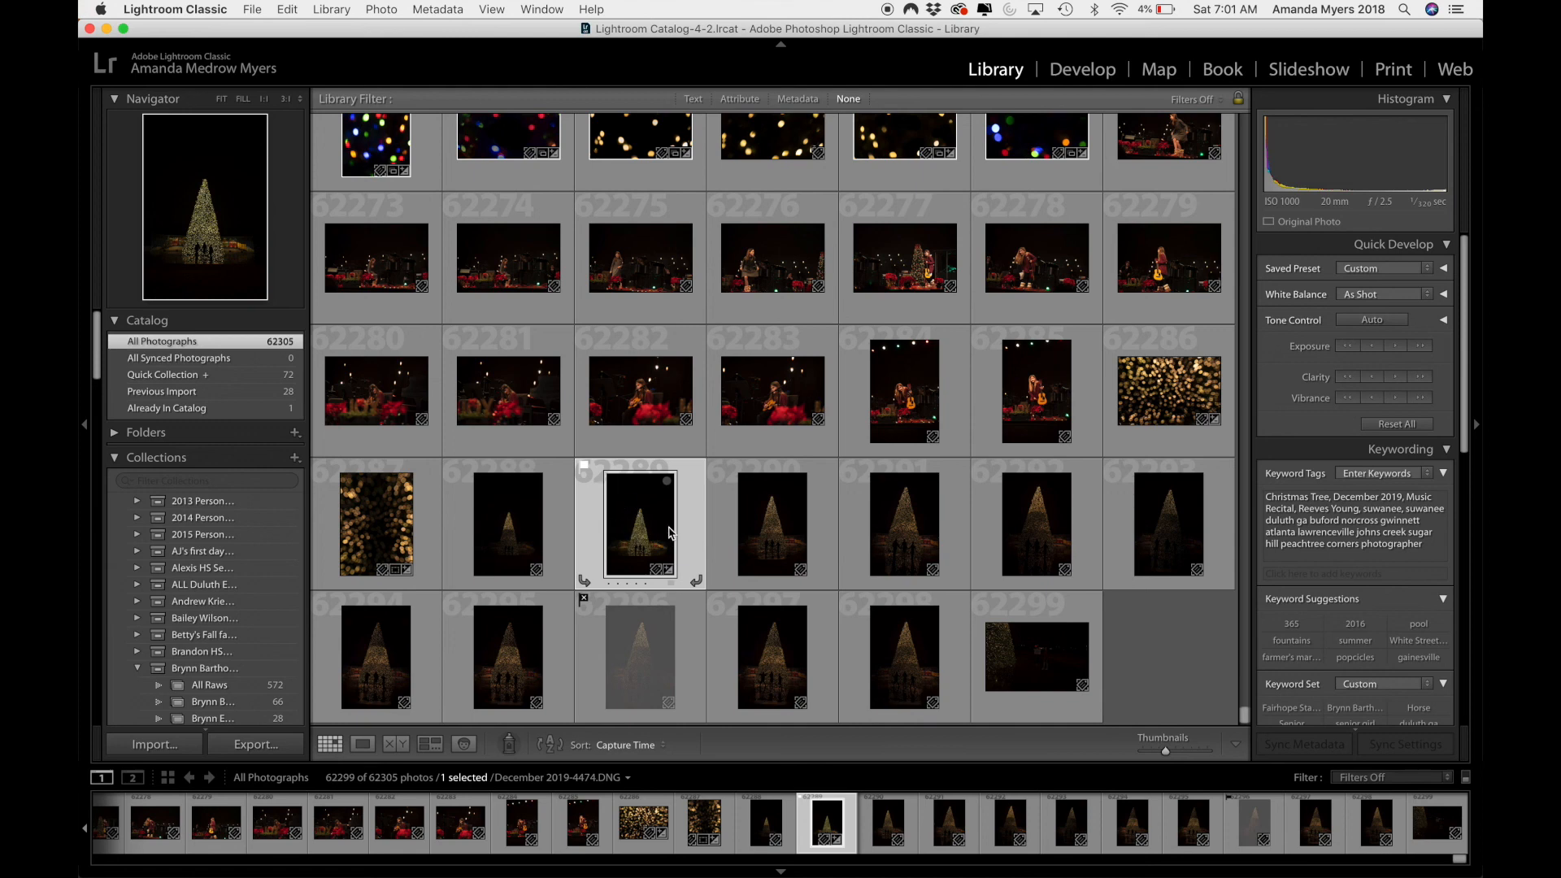
pyautogui.doubleClick(669, 530)
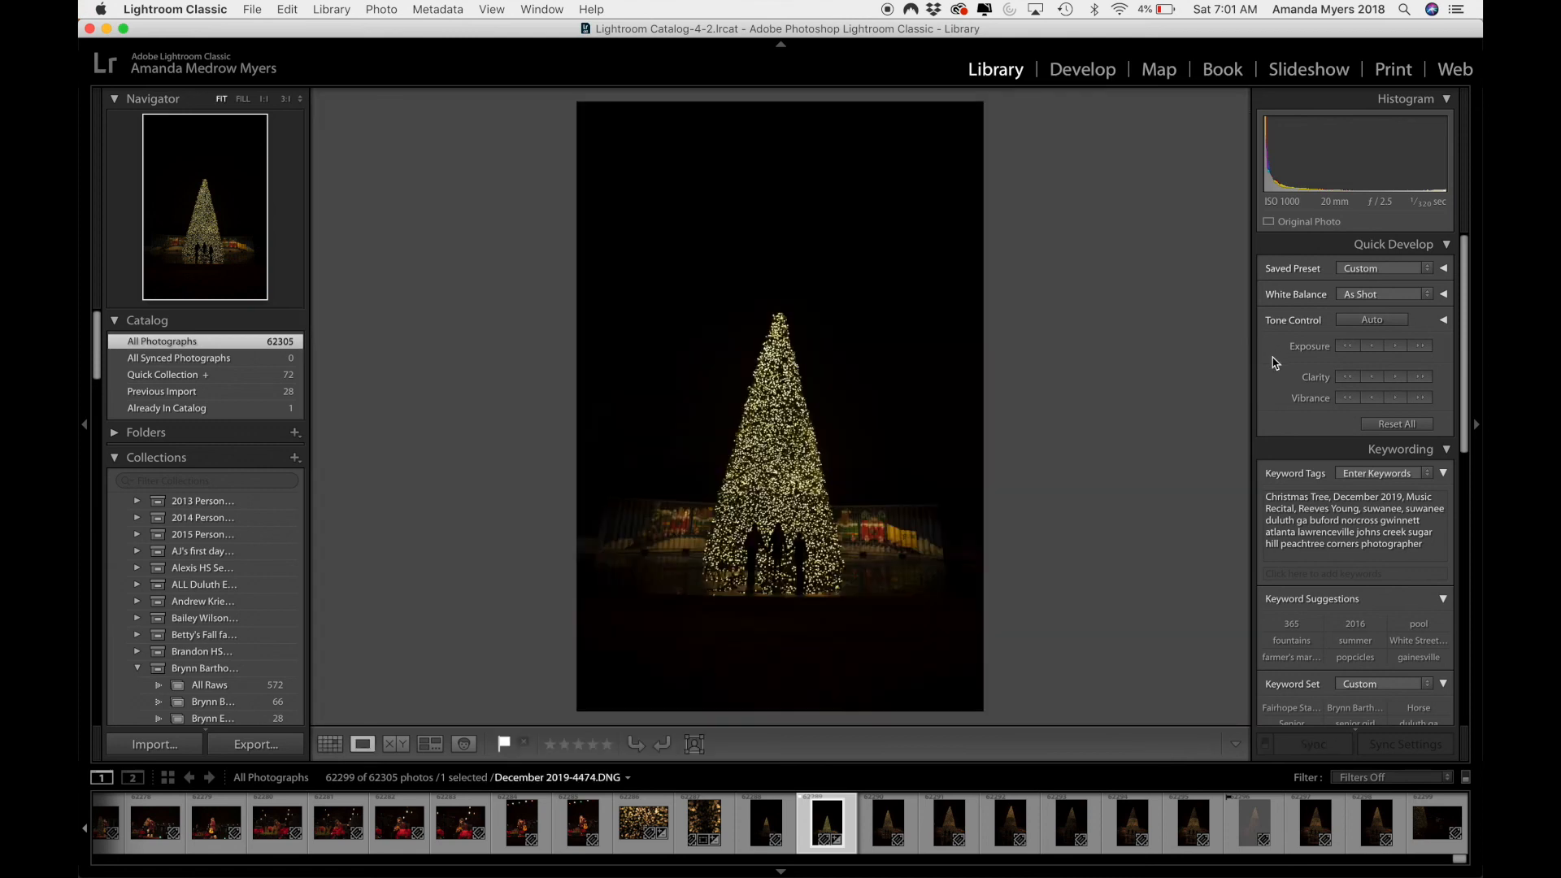
pyautogui.moveTo(943, 872)
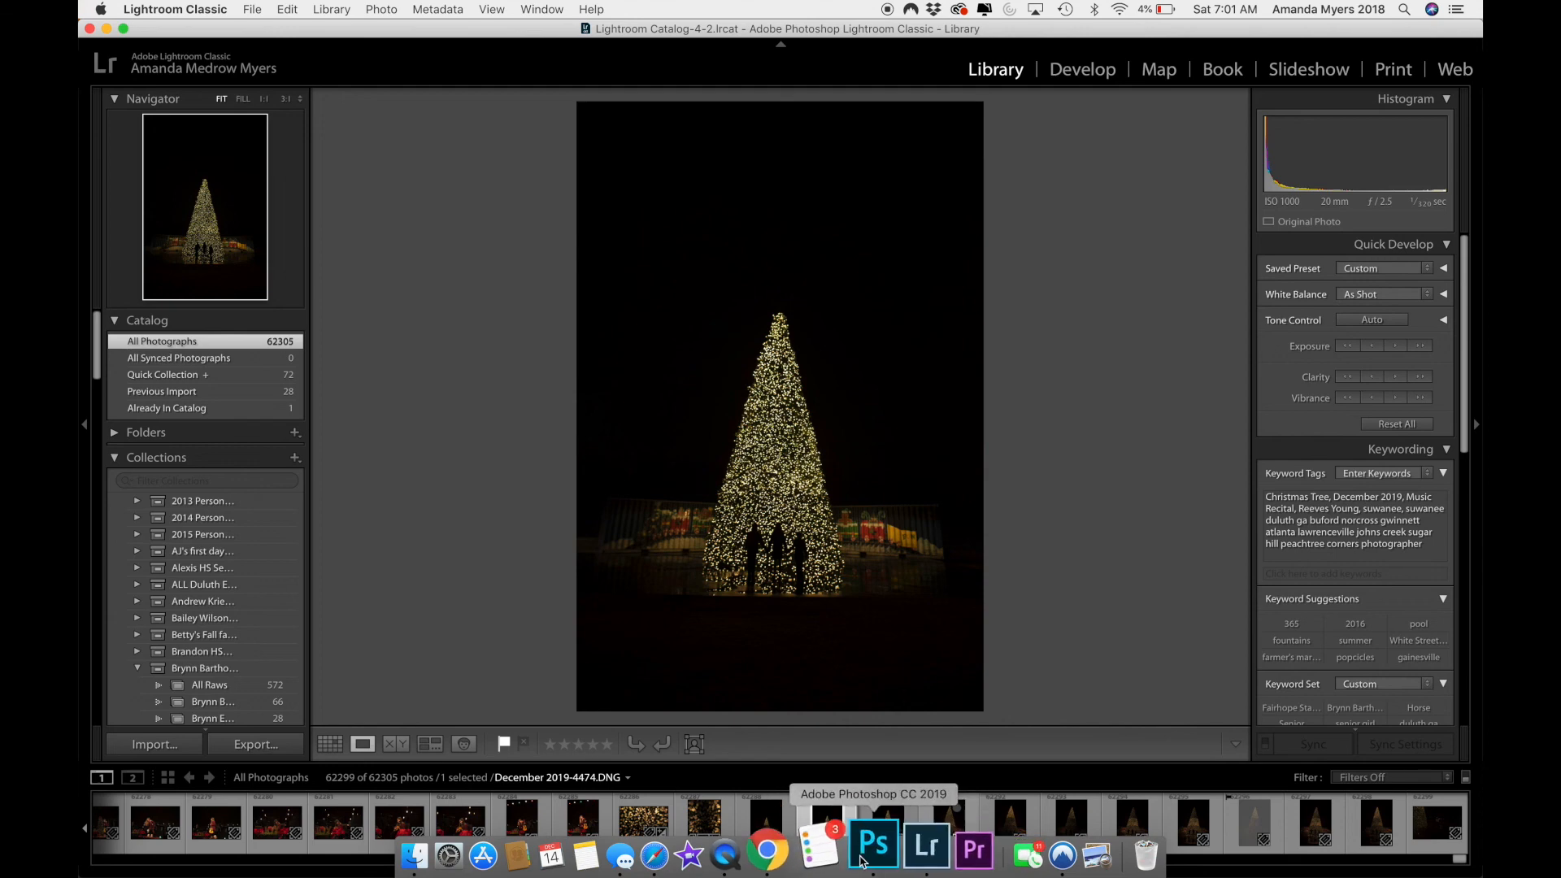
pyautogui.click(857, 849)
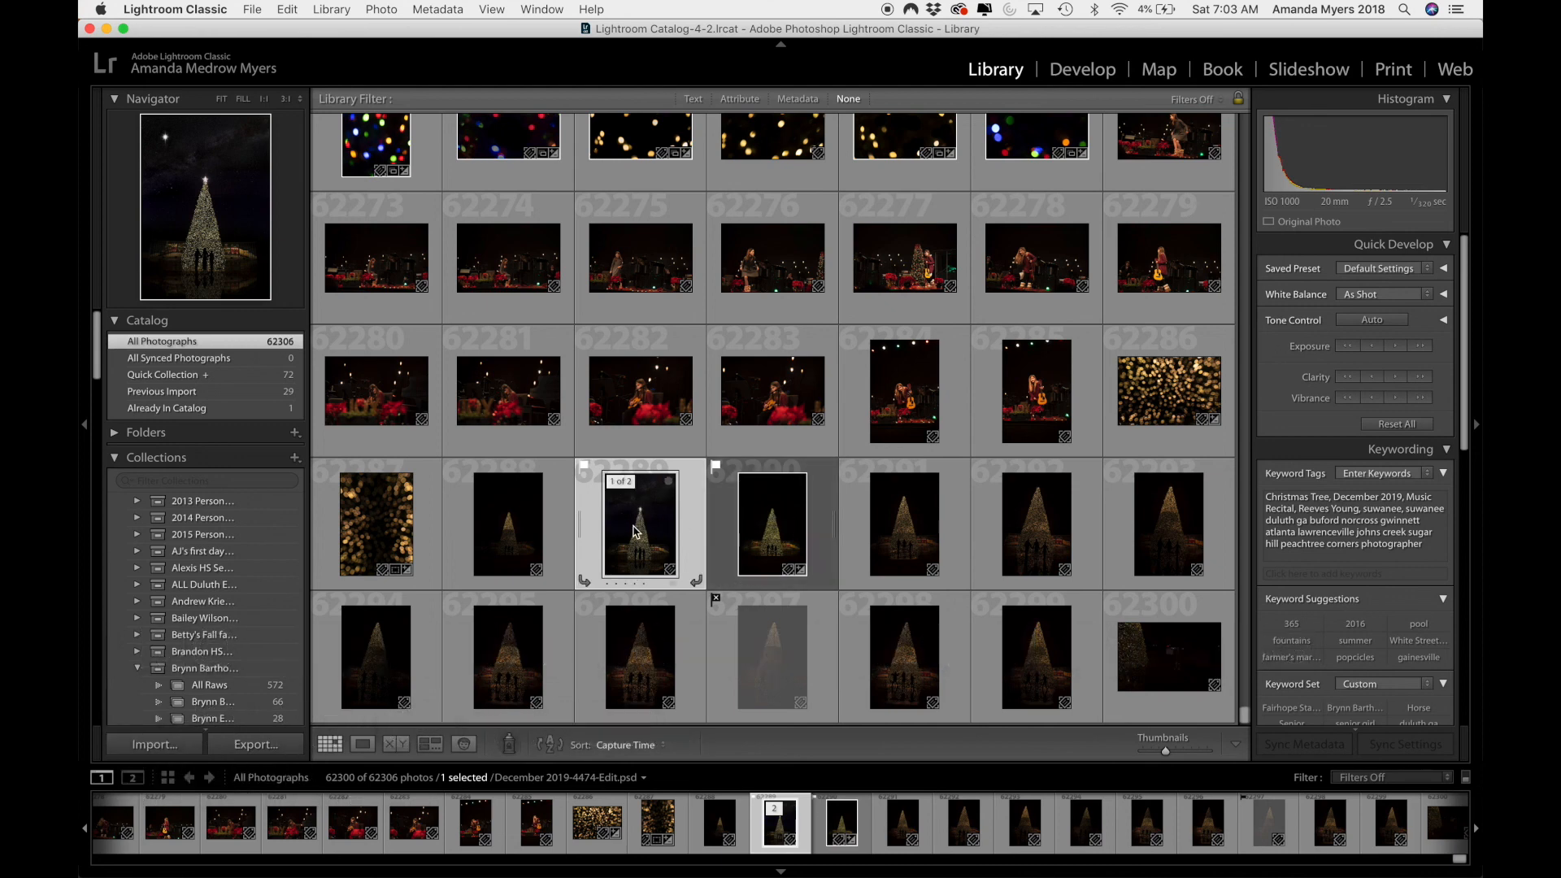
# Step: Compare December 2019-4474-Edit.psd with the original DNG enlarged in the Lightroom library, return to the grid, and dismiss the system notification
pyautogui.doubleClick(639, 533)
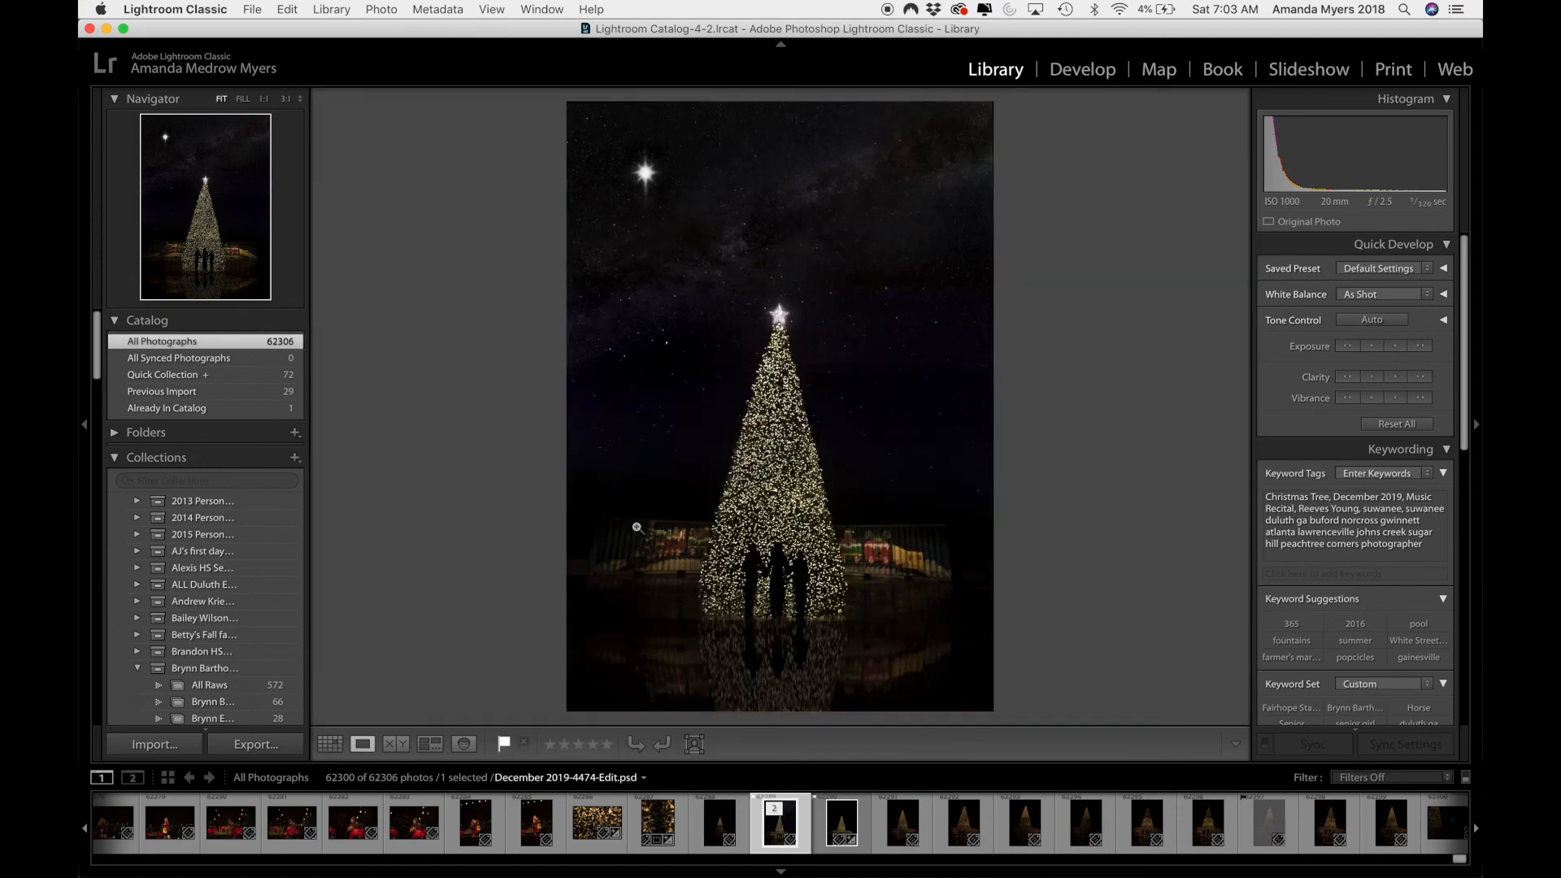
pyautogui.press('Right')
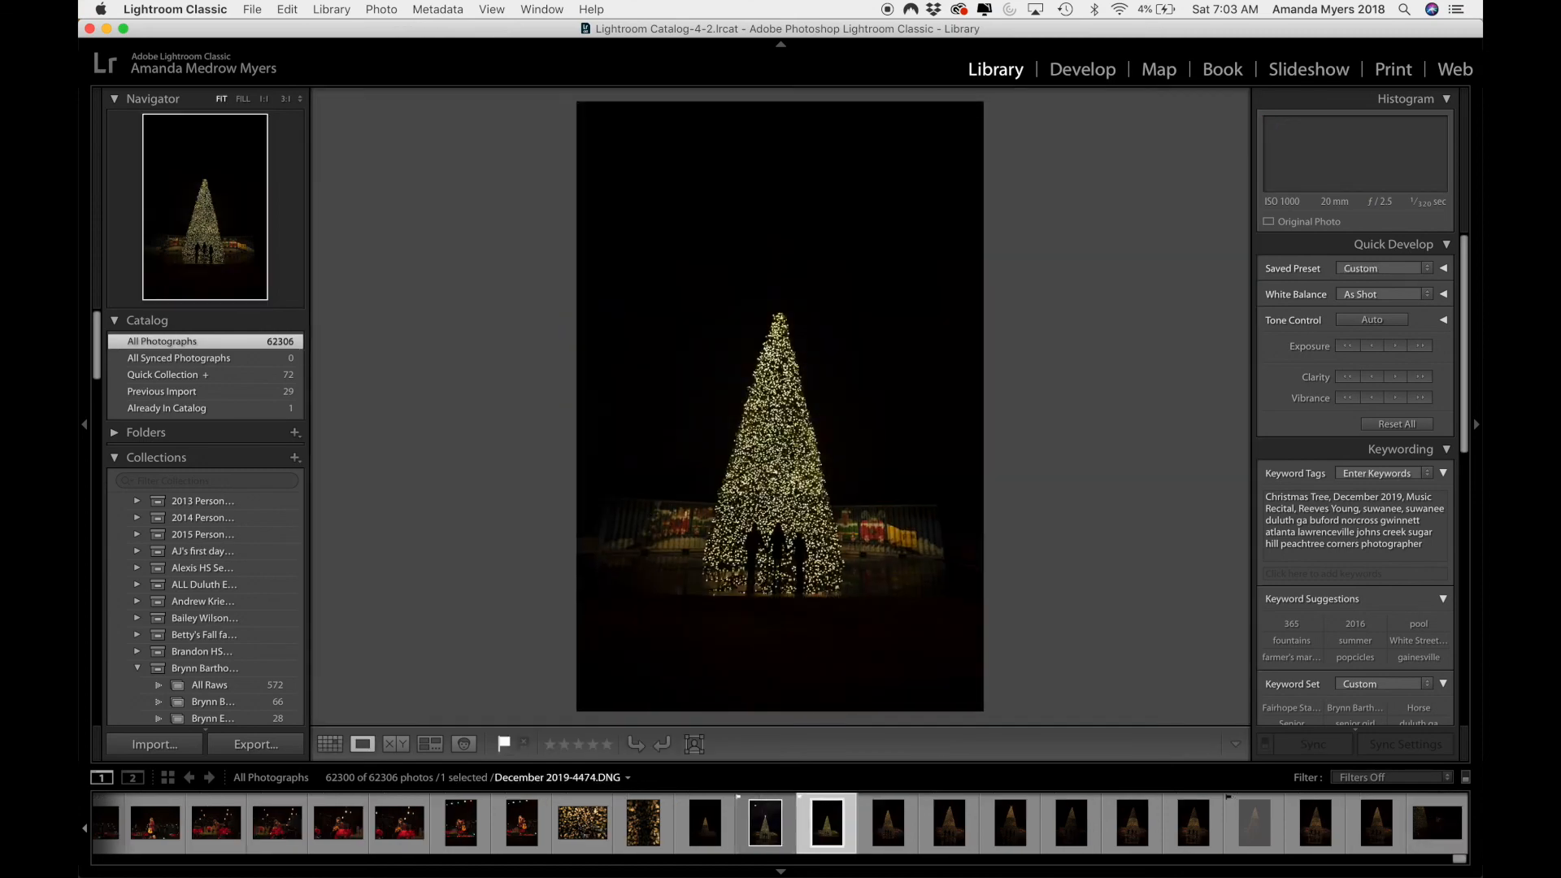
pyautogui.press('Left')
pyautogui.press('Right')
pyautogui.press('Left')
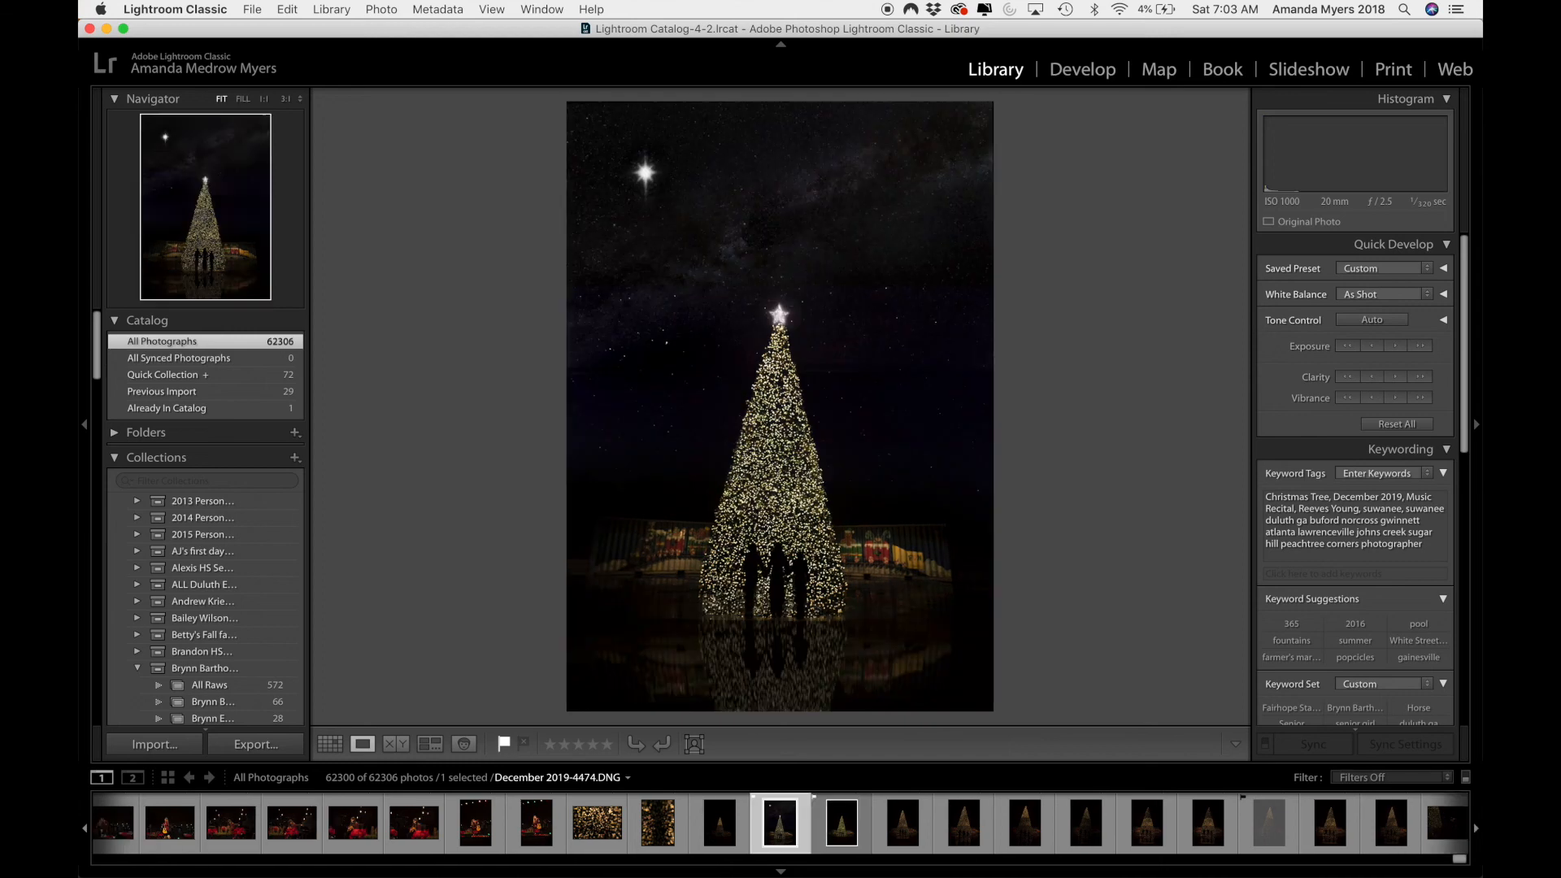
pyautogui.press('g')
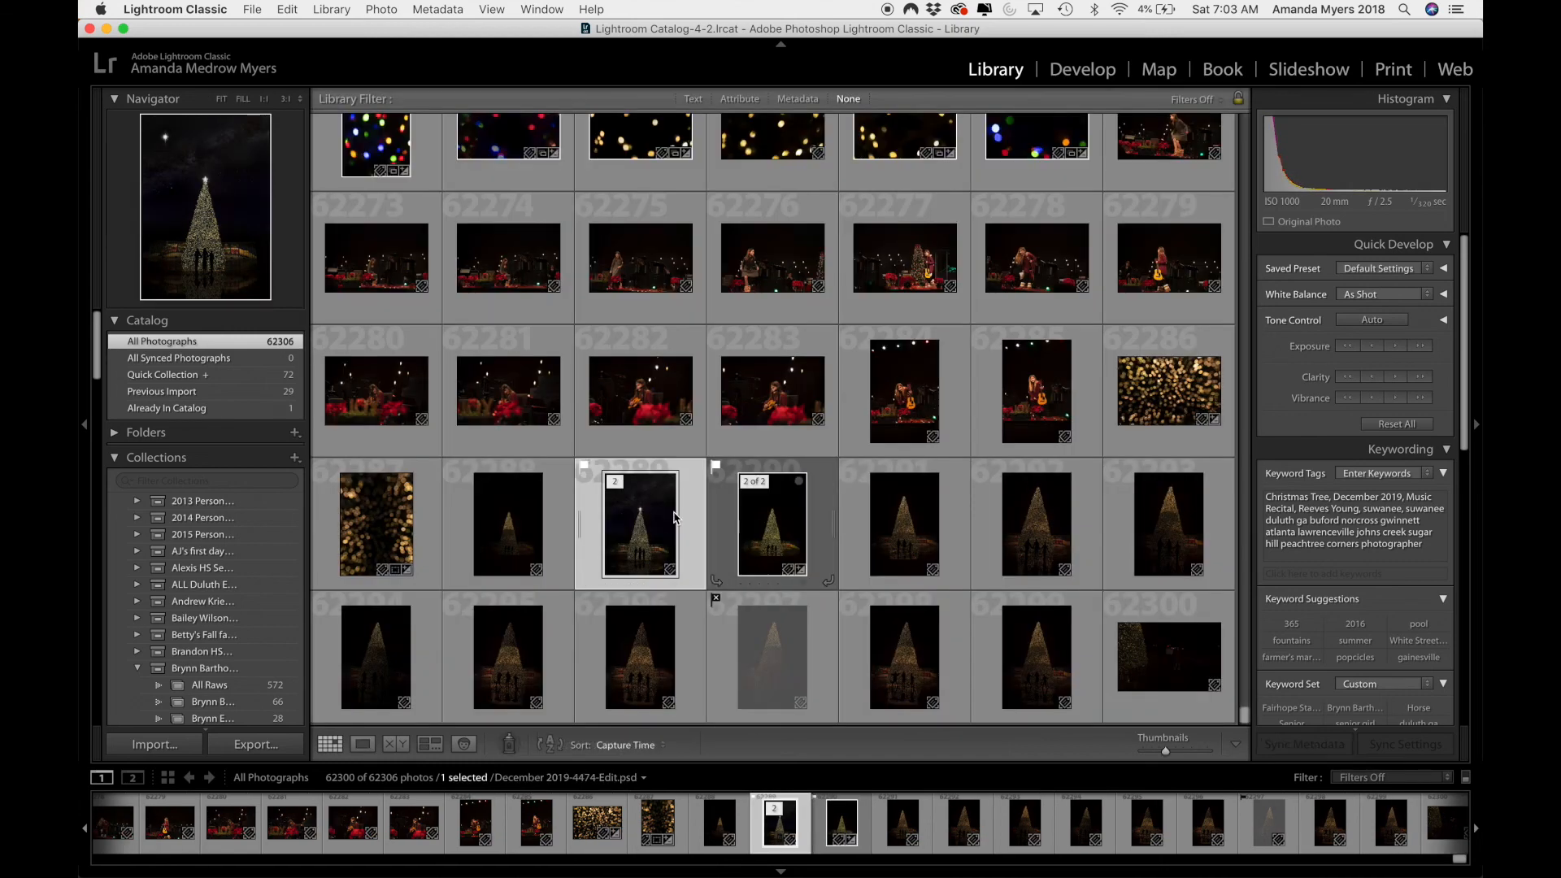
pyautogui.moveTo(768, 870)
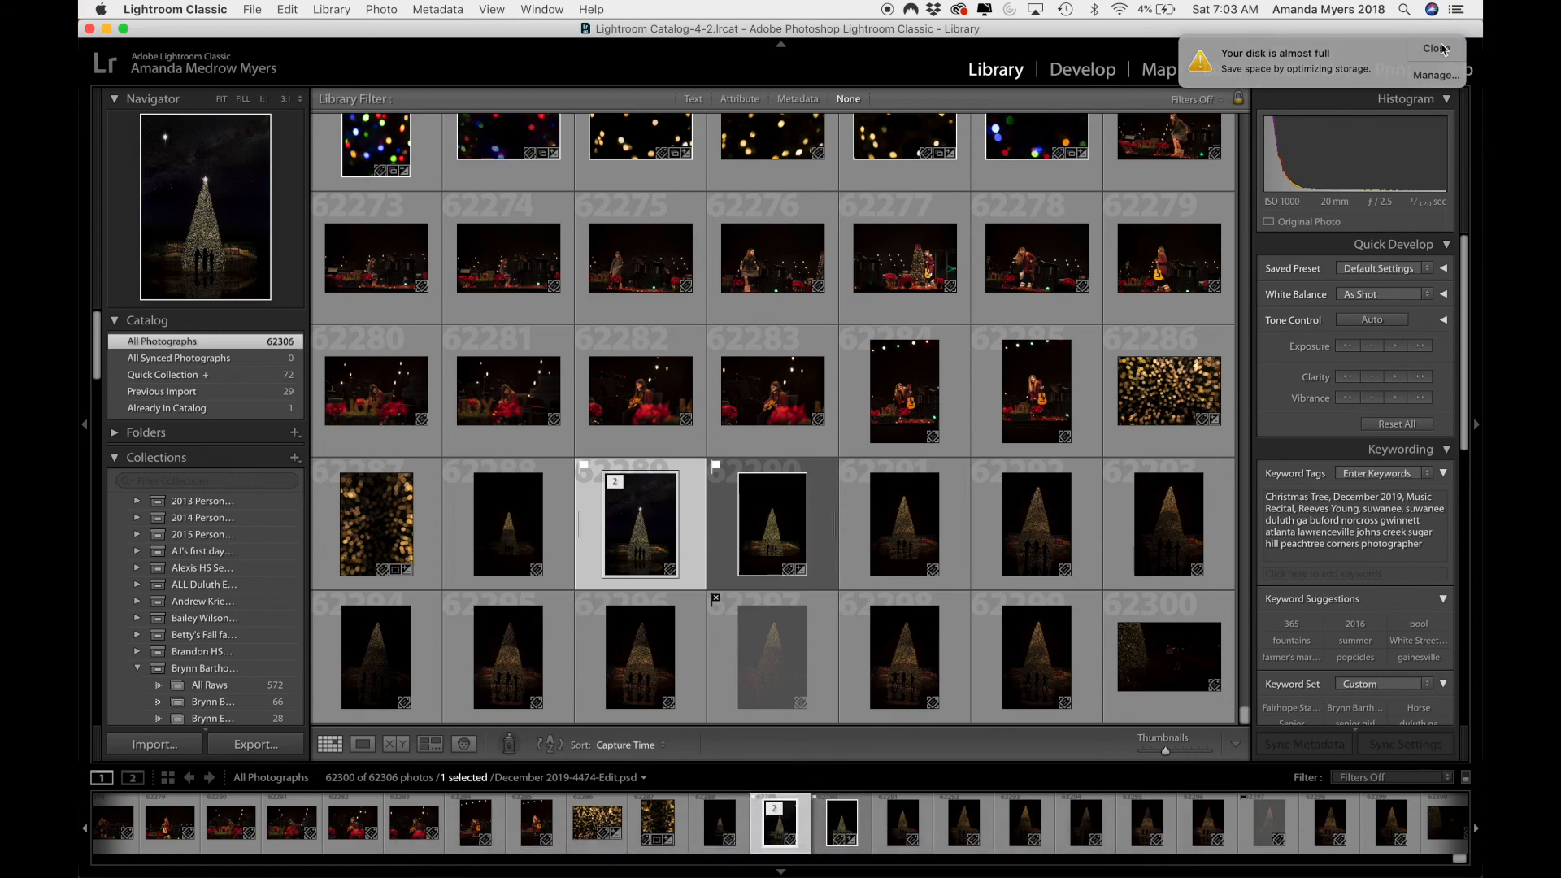
pyautogui.click(1437, 49)
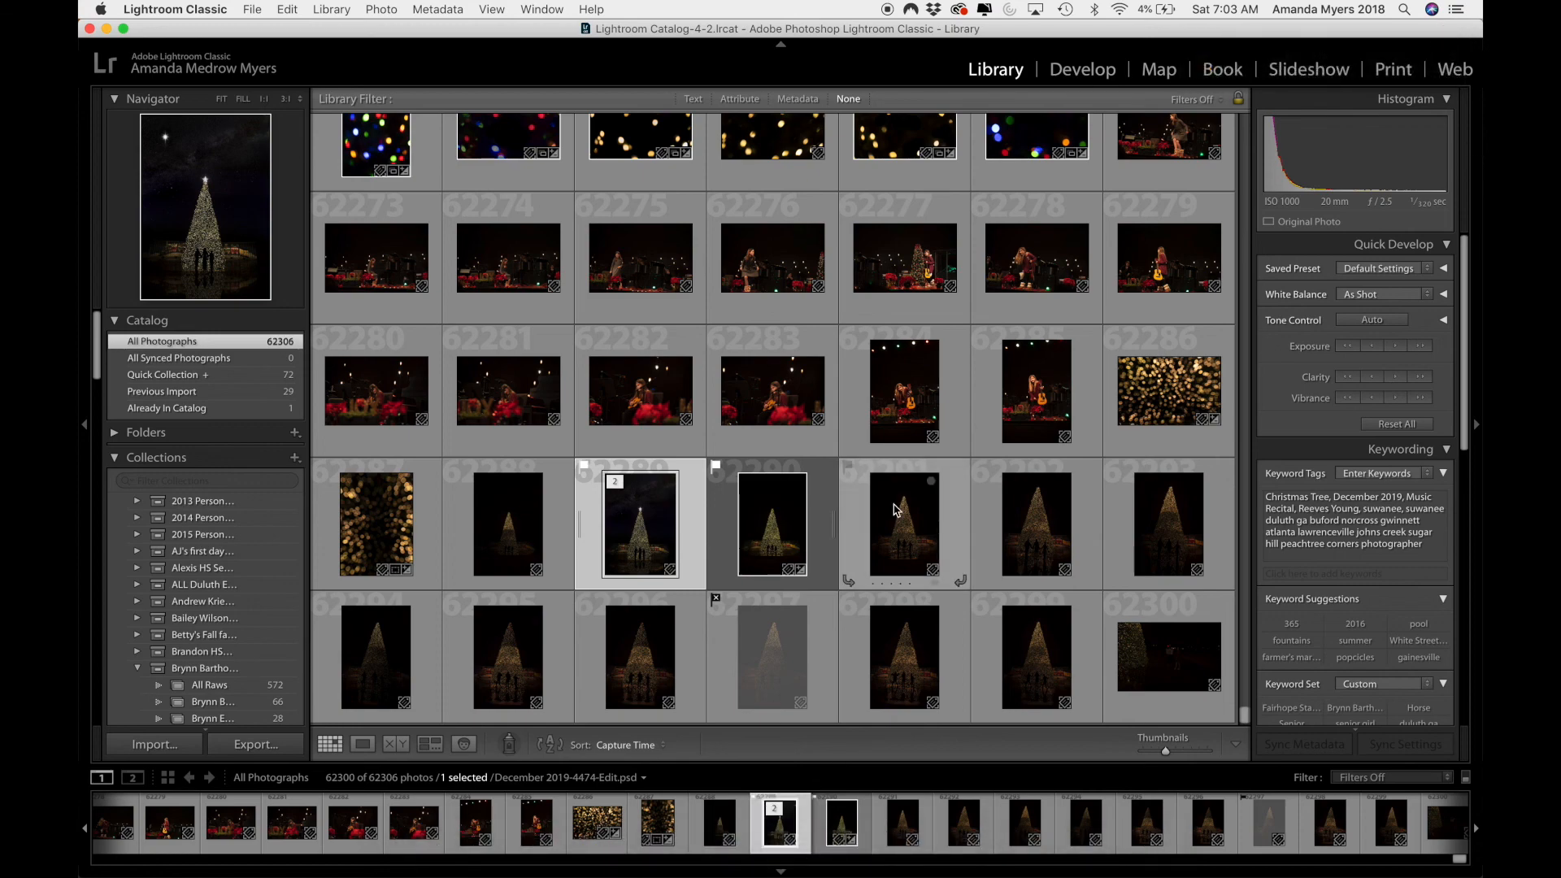